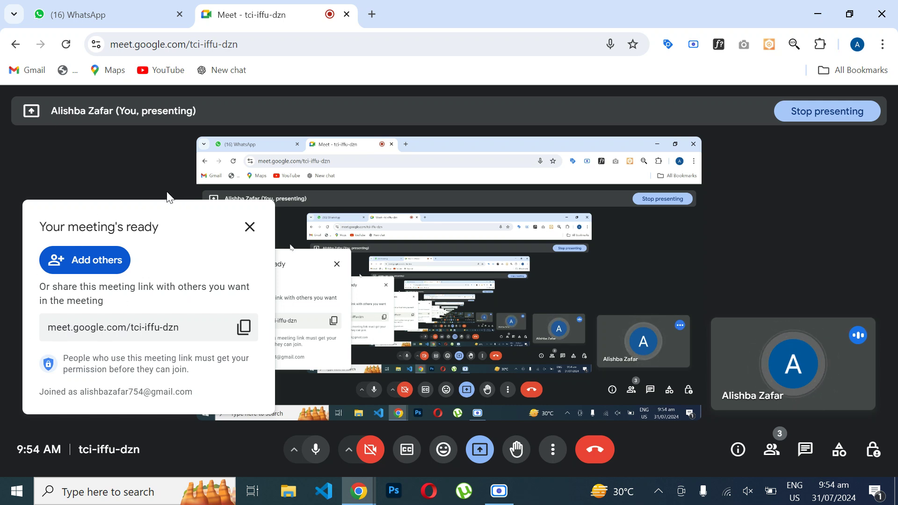
Step: Dismiss the meeting-ready notice and open facebook.com in a new browser tab
left_click(250, 227)
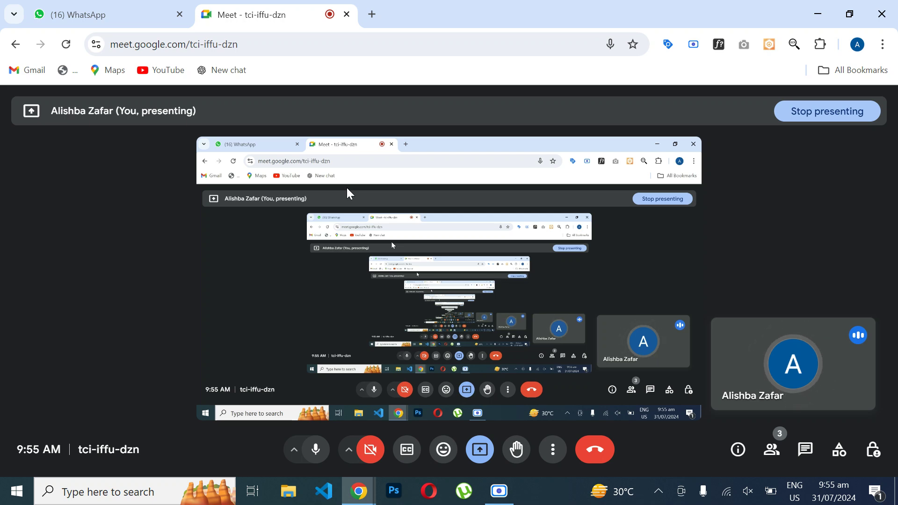
left_click(372, 18)
left_click(212, 46)
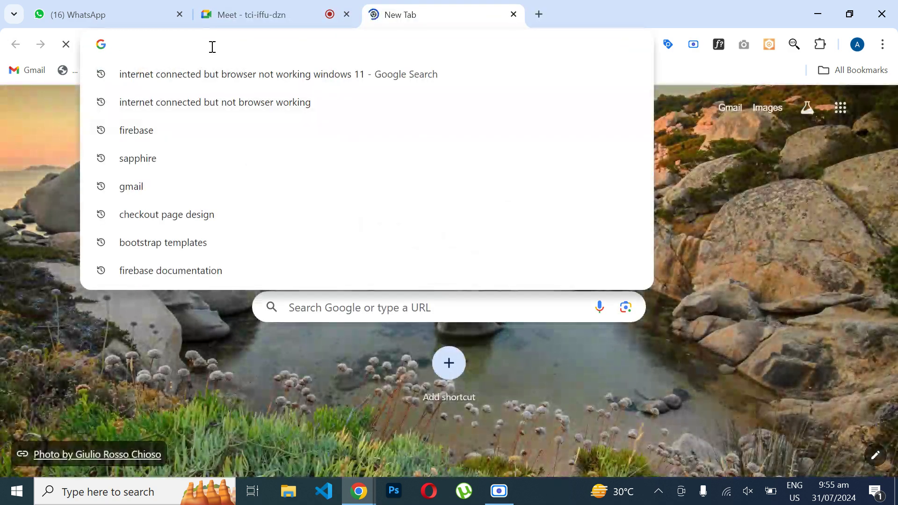
type("facebook.com")
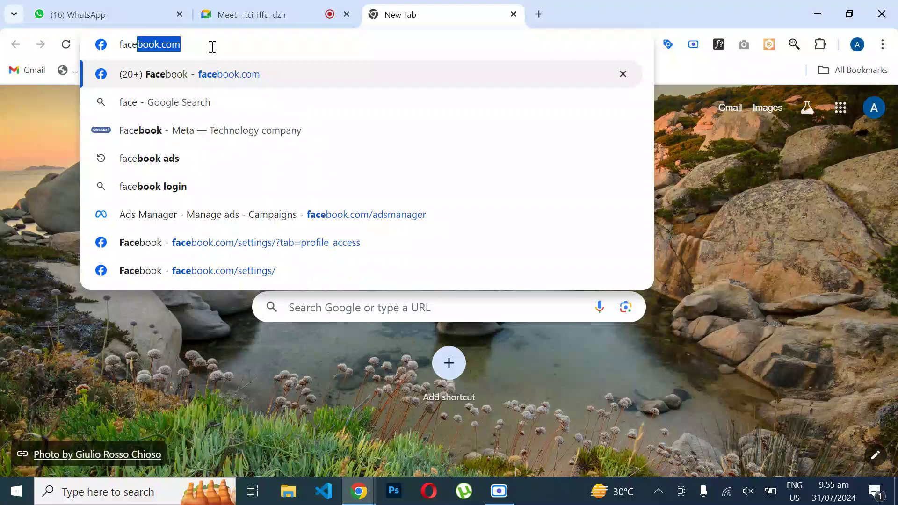
key("Return")
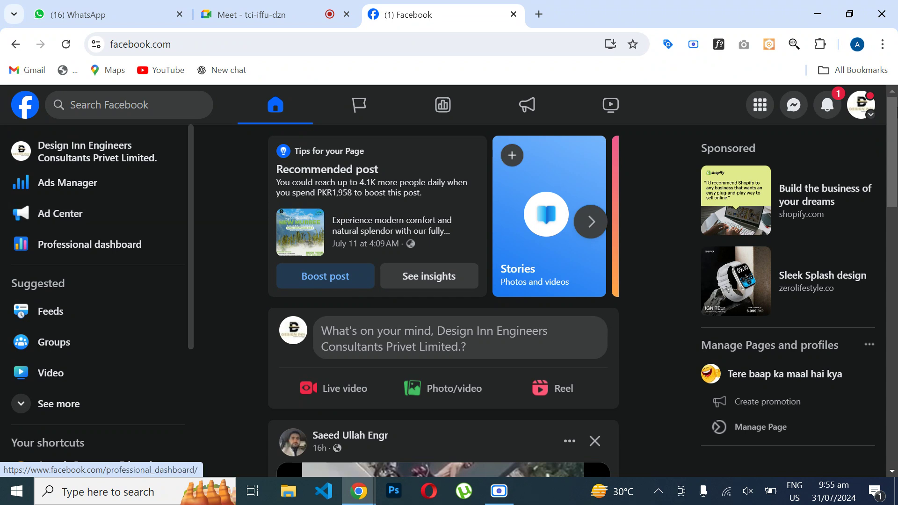
Step: Switch the active Facebook profile to Aptech Computer Education Rawalpindi and dismiss the switch notice
left_click(865, 117)
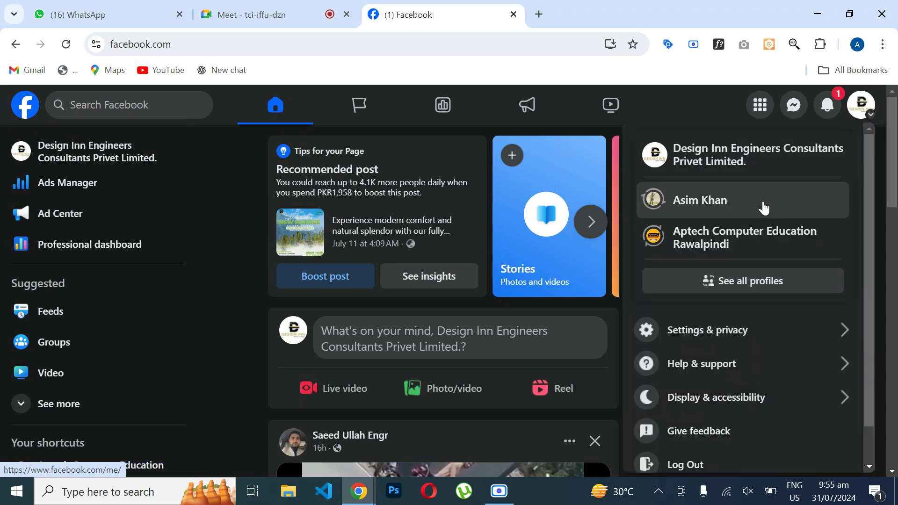
left_click(755, 245)
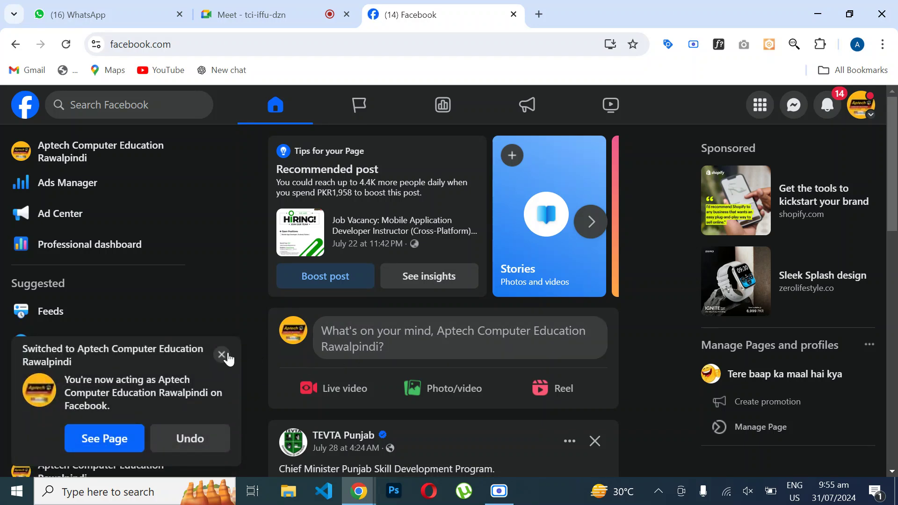
left_click(222, 356)
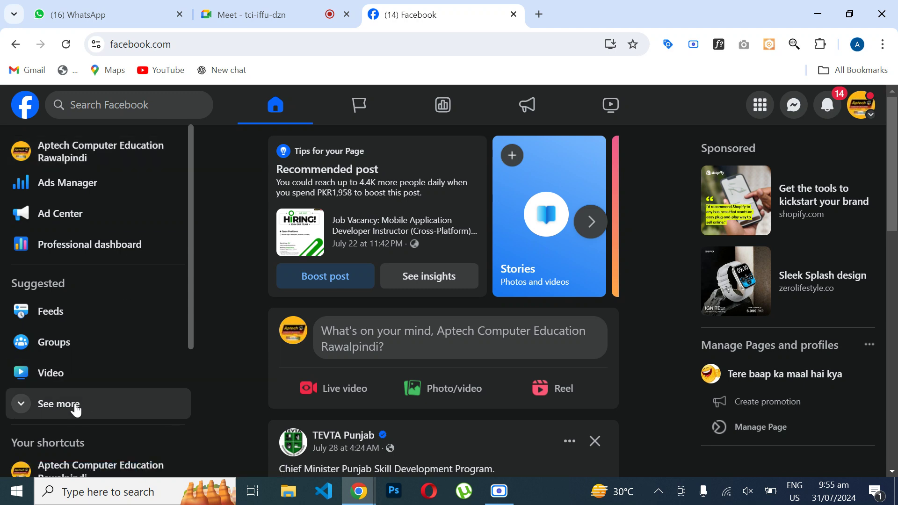
Step: Expand the suggested shortcuts and open the list of managed Pages
left_click(75, 407)
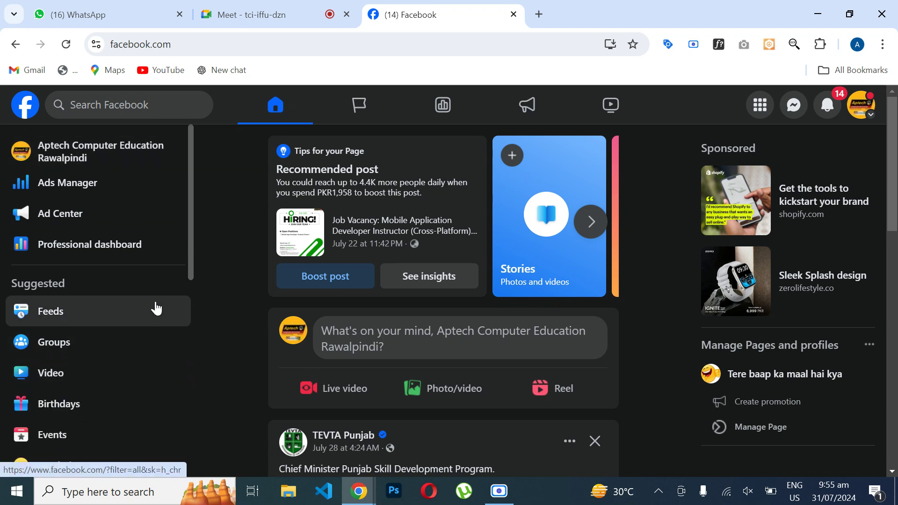
left_click_drag(192, 254, 124, 361)
left_click(85, 330)
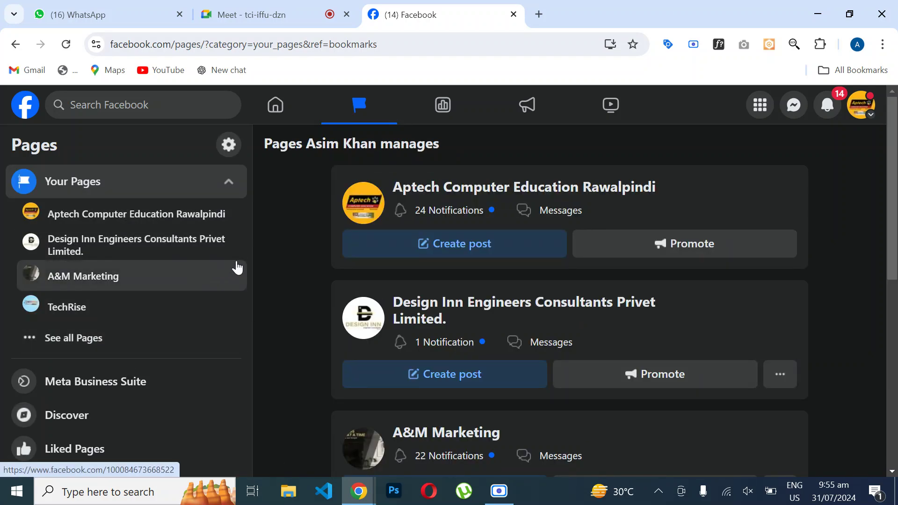
Step: Return to the Google Meet call, stop the current presentation and present the entire screen again
left_click(250, 11)
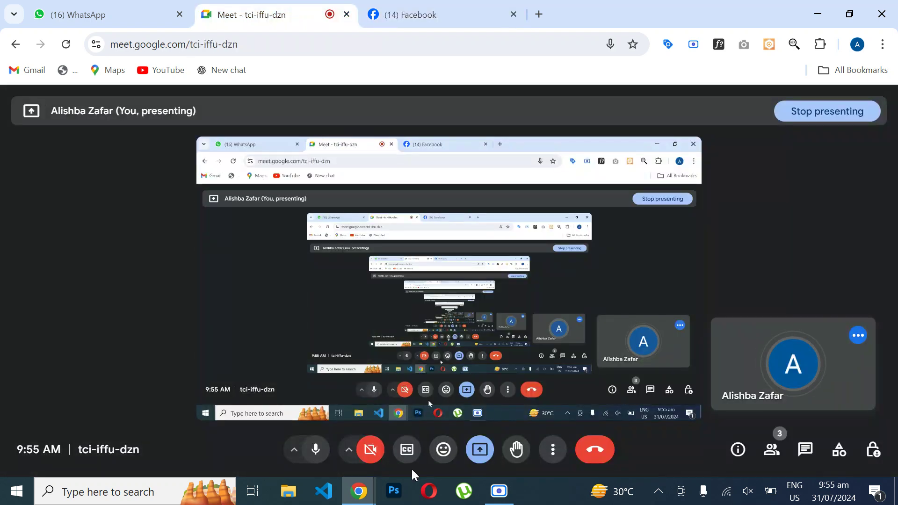
left_click(476, 457)
left_click(521, 409)
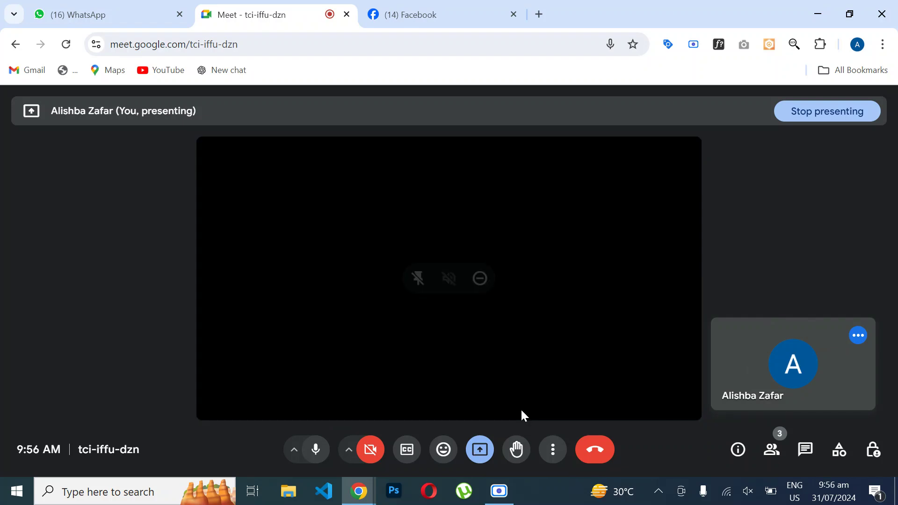
left_click(479, 451)
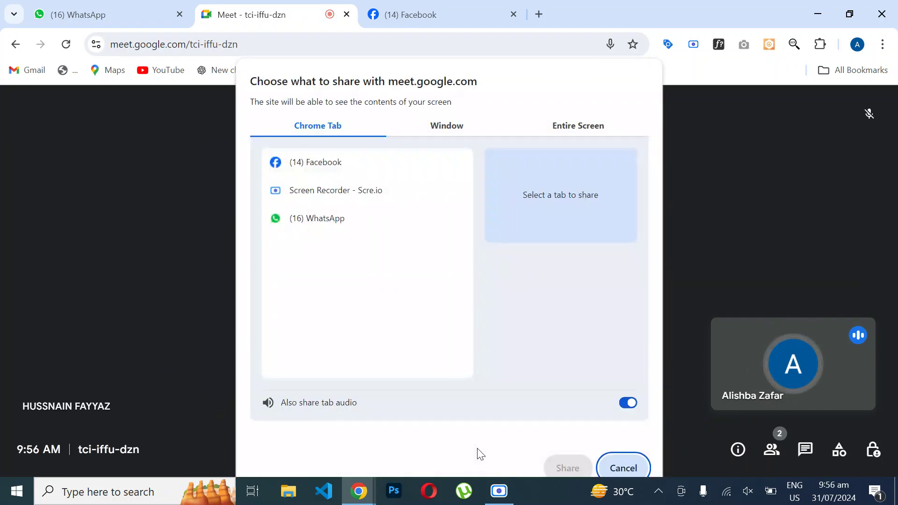
left_click(578, 131)
left_click(430, 233)
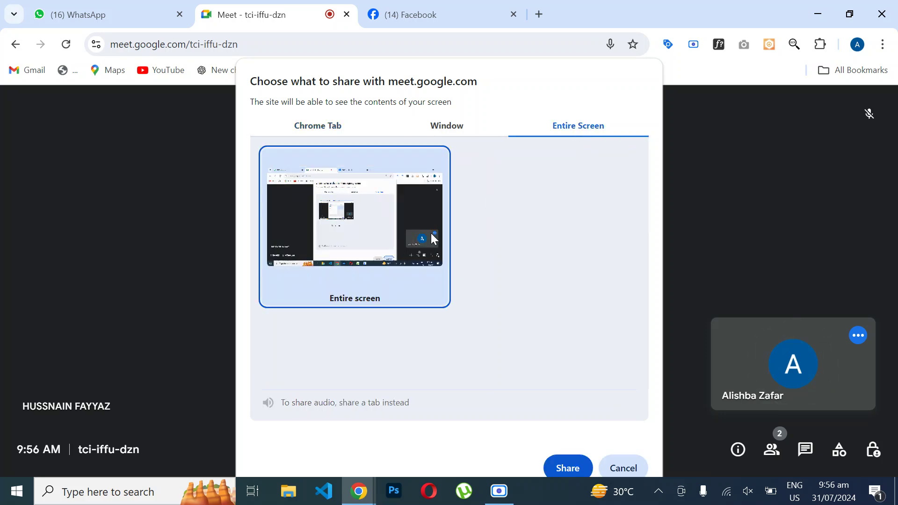
left_click(560, 467)
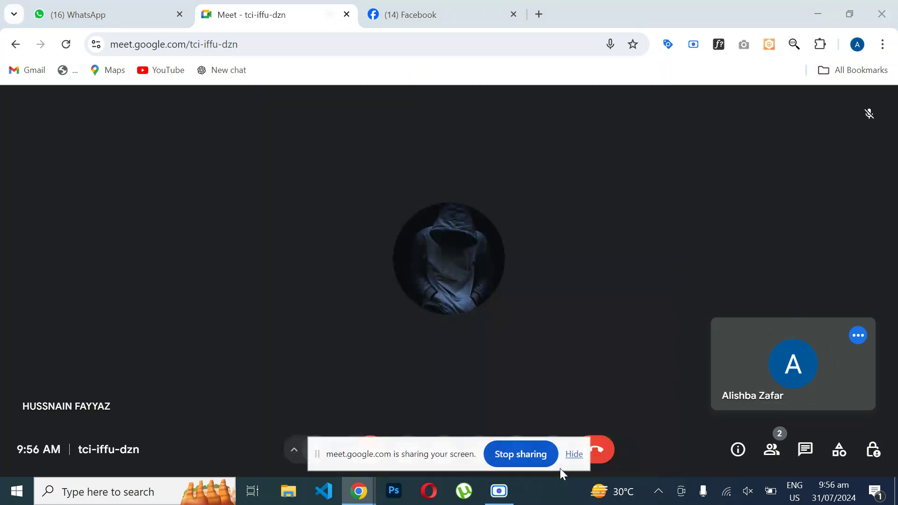
Step: Return to Facebook, log out of the current account and open the Pages section under the other personal account
left_click(460, 6)
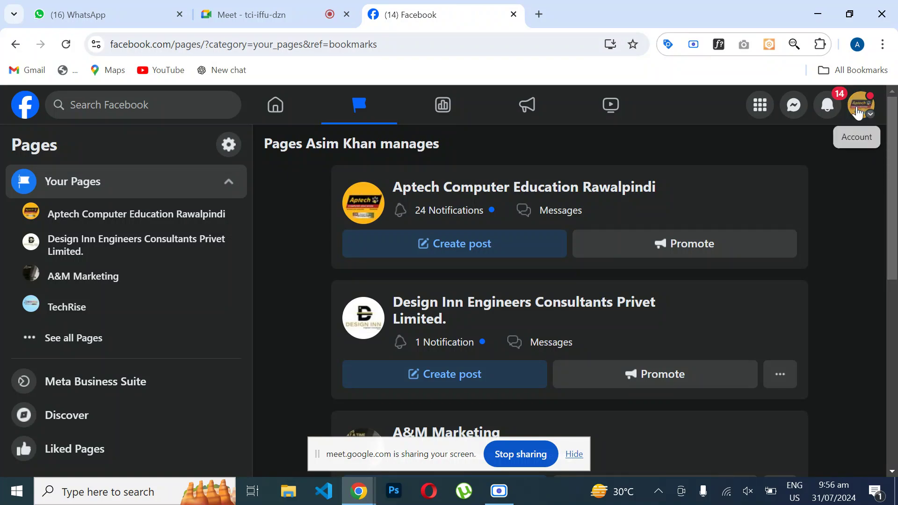
left_click(860, 105)
left_click(716, 461)
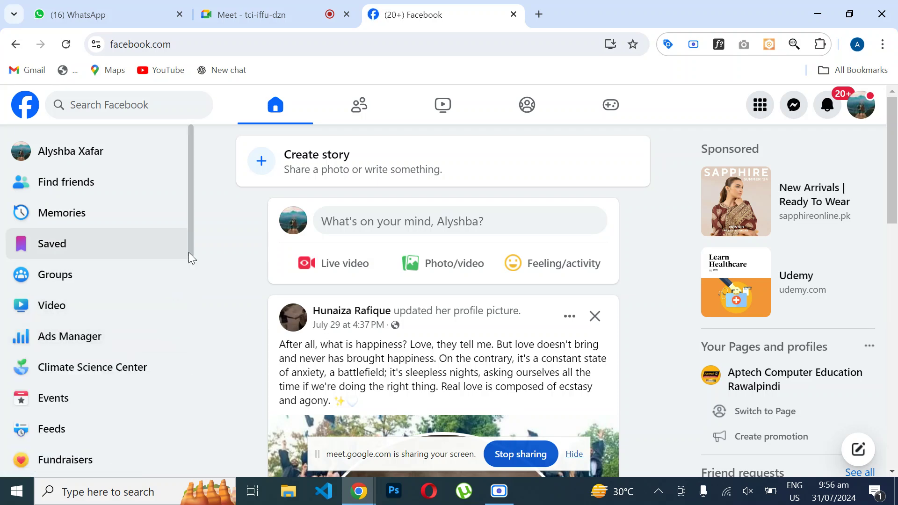
left_click_drag(191, 247, 189, 374)
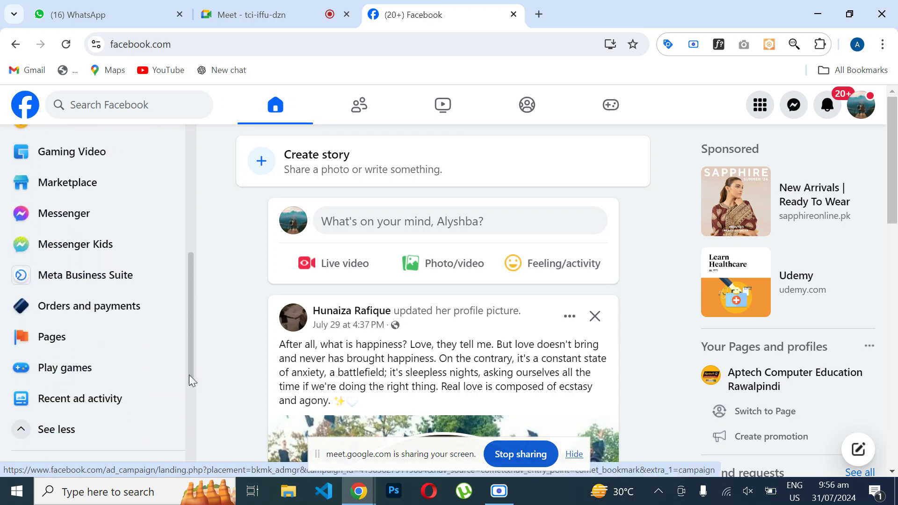
left_click(61, 345)
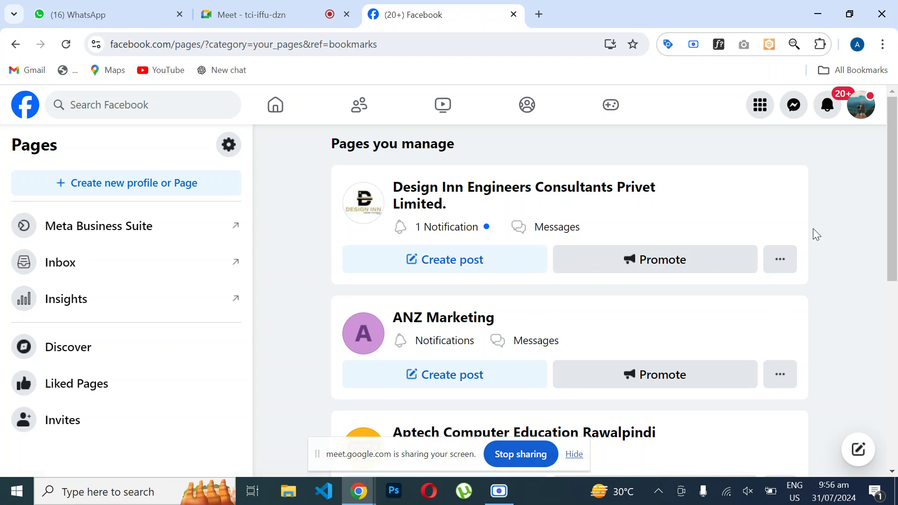
Step: Start a new Public Page from the Pages section and proceed to its details form
scroll(870, 365, "down", 8)
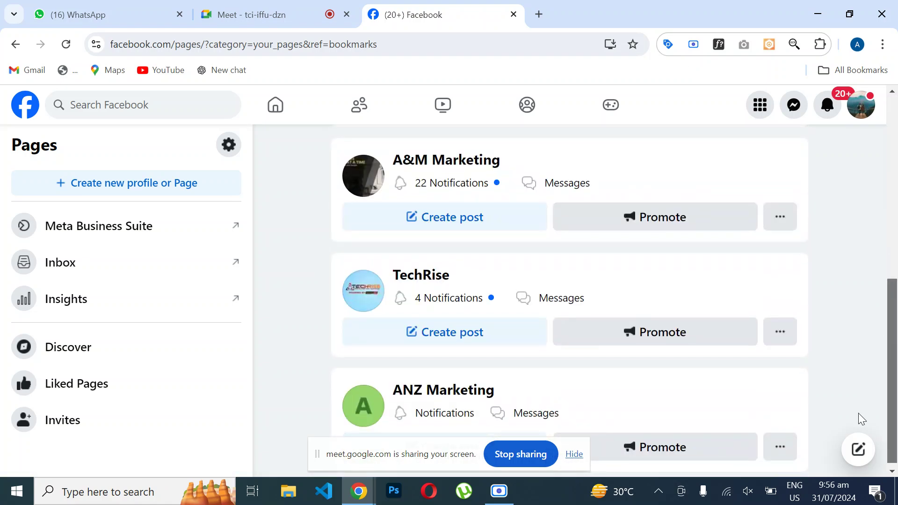
left_click_drag(884, 379, 884, 198)
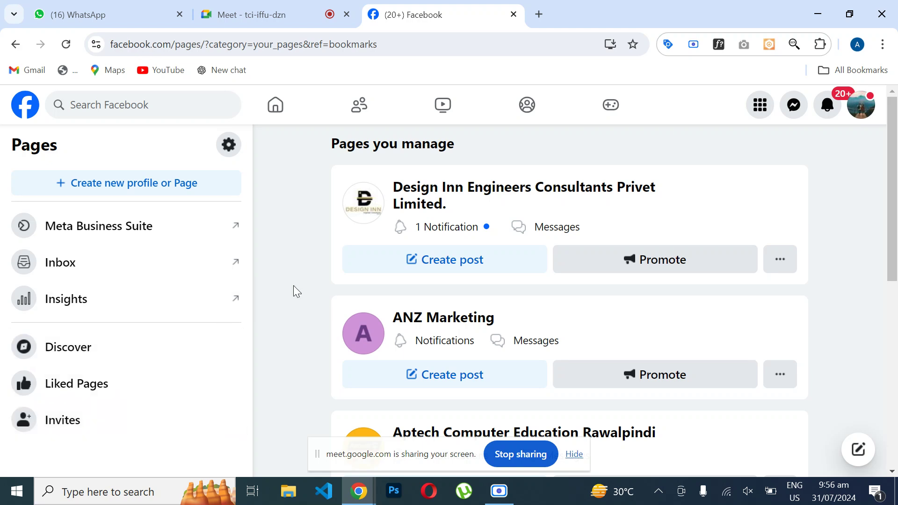
left_click(144, 192)
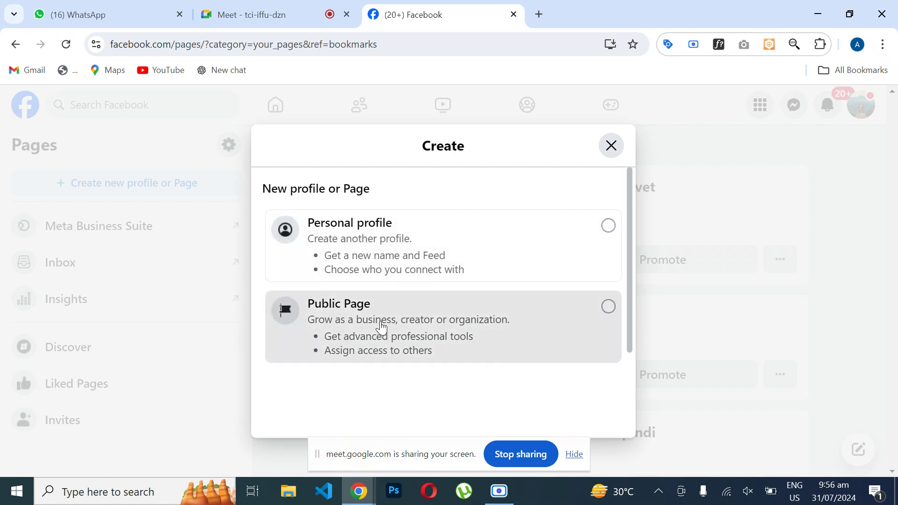
left_click(552, 327)
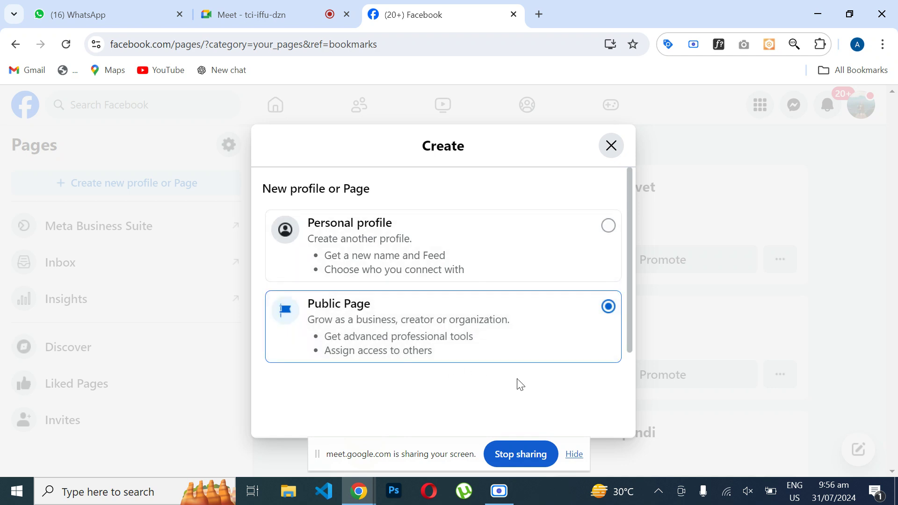
left_click_drag(628, 327, 626, 414)
left_click(398, 416)
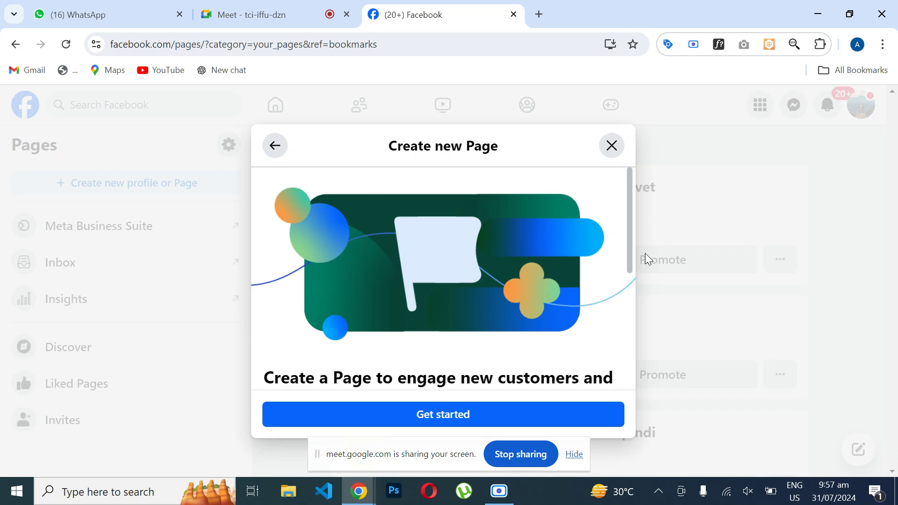
left_click_drag(628, 243, 620, 359)
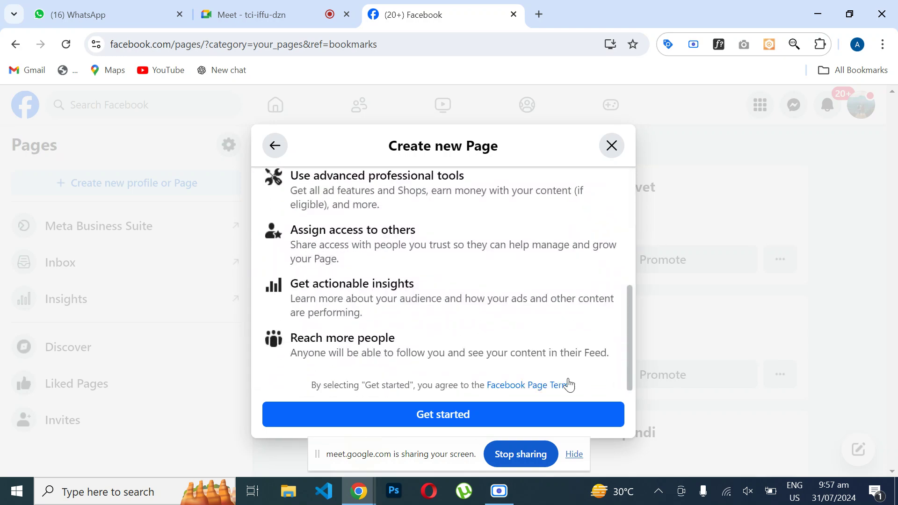
left_click(492, 415)
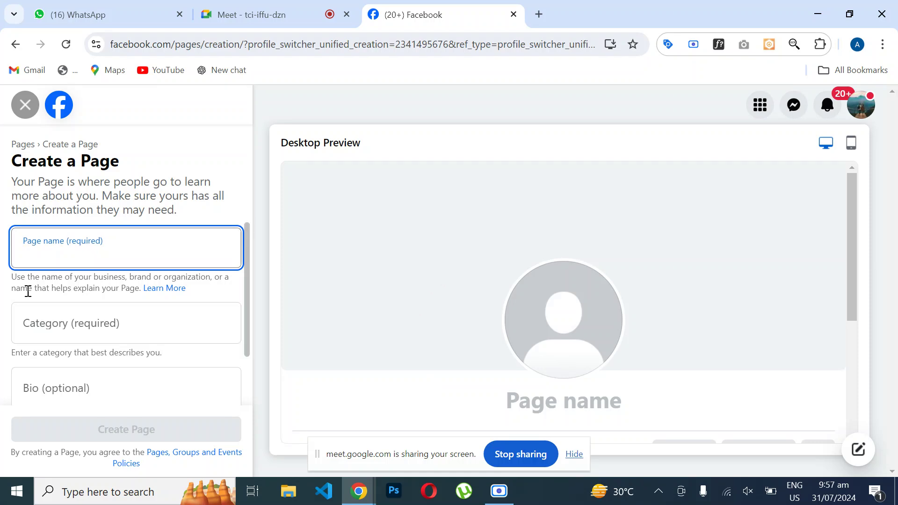
Step: Try the page category search with "clothi" and clear the category field
mouse_move(246, 282)
left_mouse_down()
mouse_move(246, 316)
mouse_move(251, 275)
left_mouse_up()
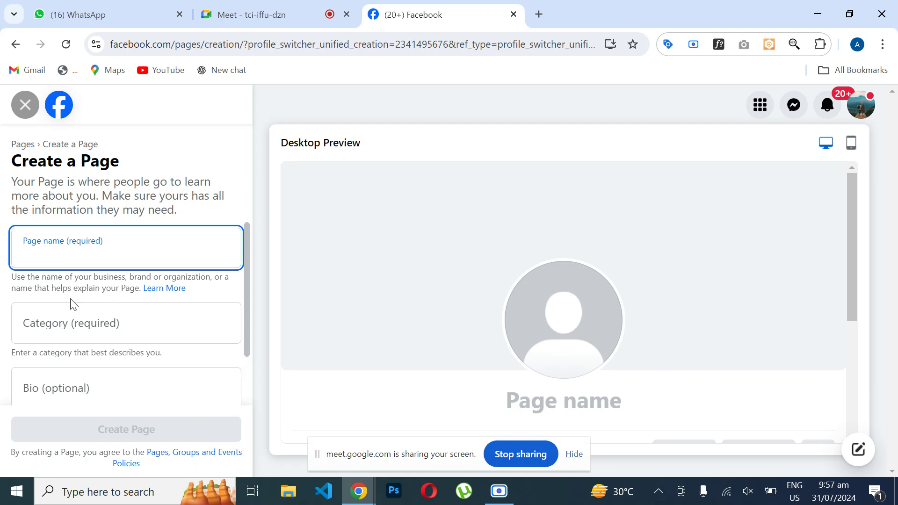
left_click(63, 325)
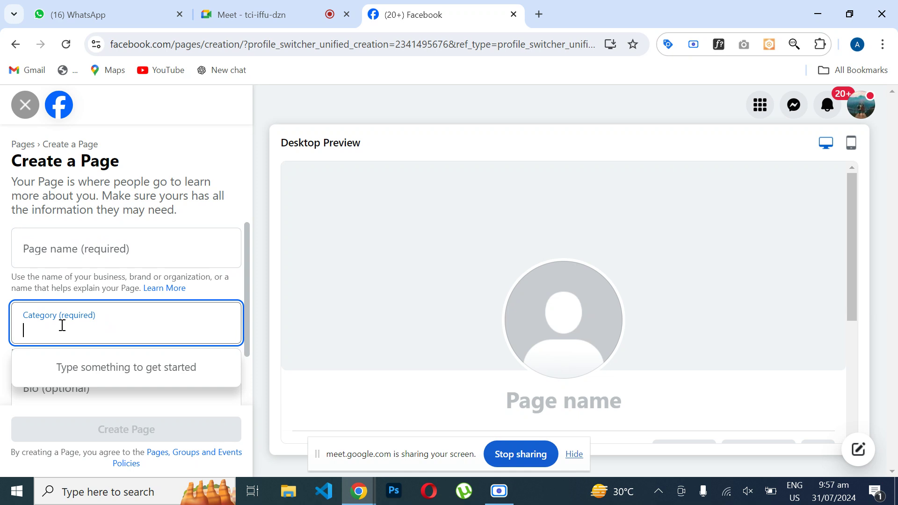
type("clothi")
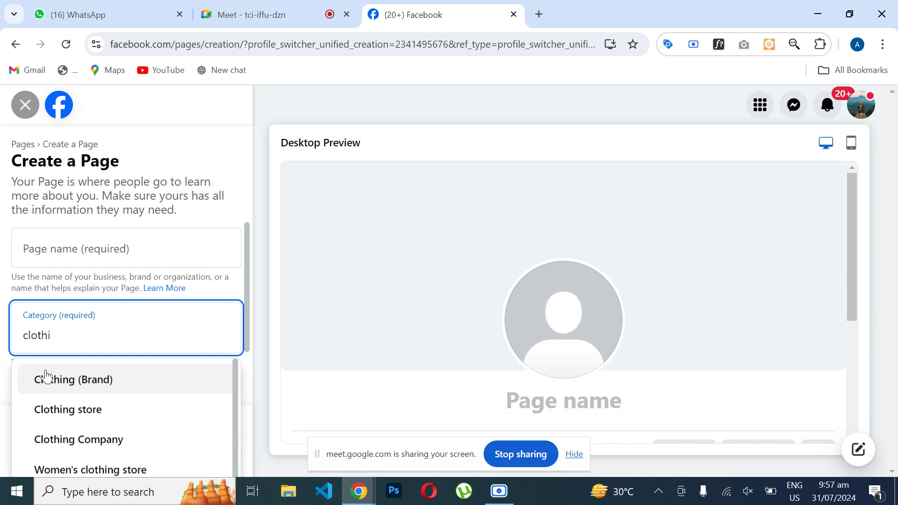
key("ctrl+a")
key("BackSpace")
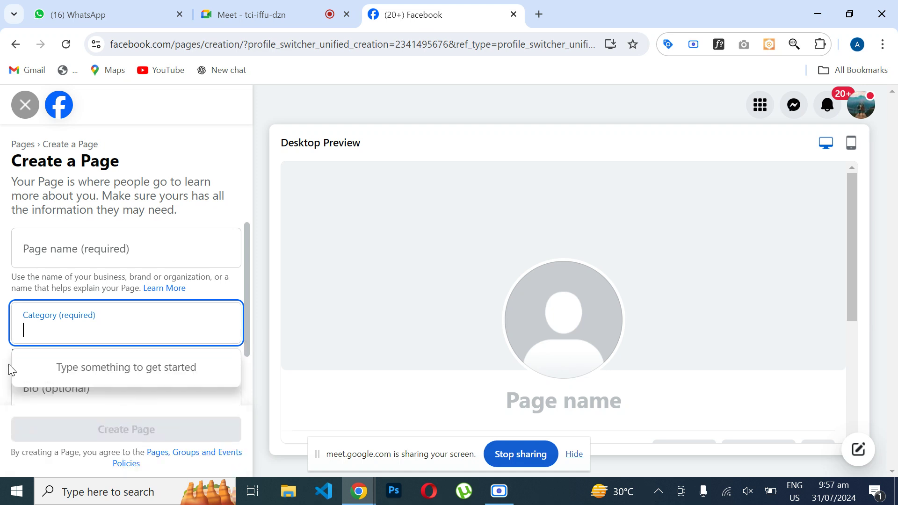
key("shift+Tab")
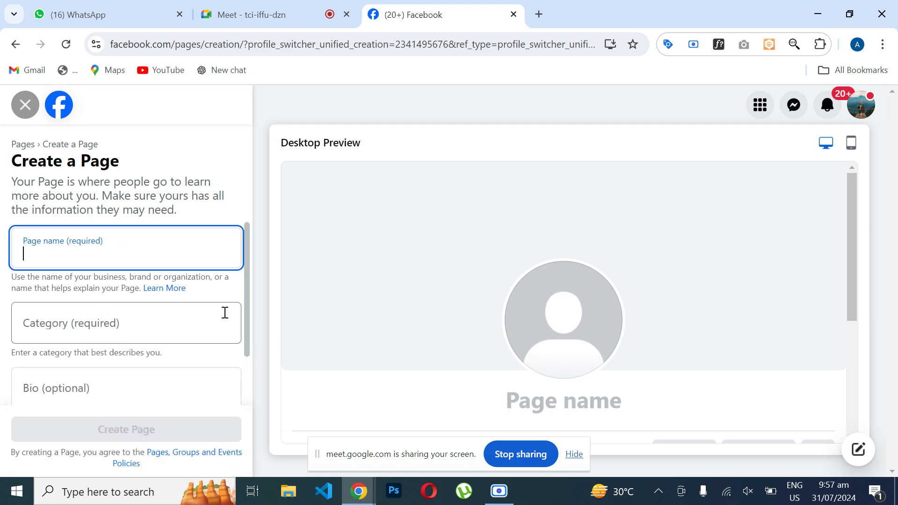
Step: Examine the optional Bio field and the desktop preview of the new page
left_click_drag(246, 309, 243, 391)
left_click(103, 336)
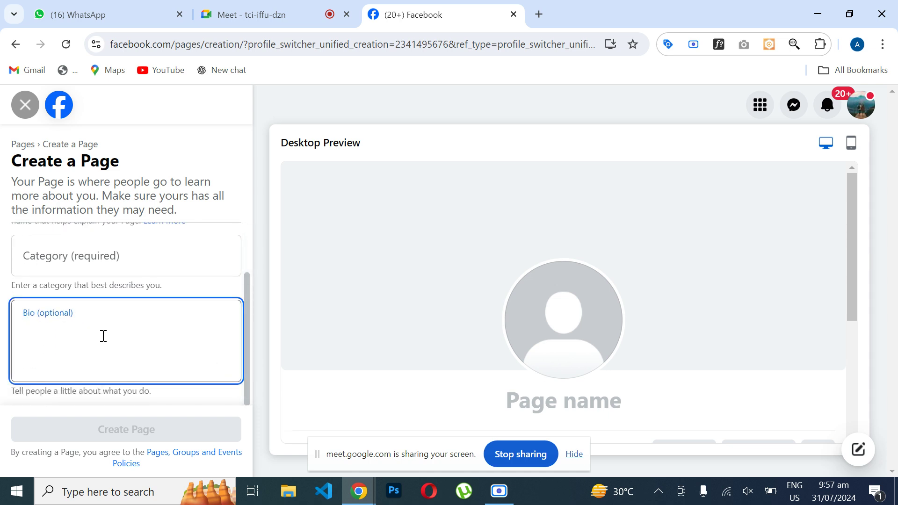
left_click_drag(852, 241, 851, 333)
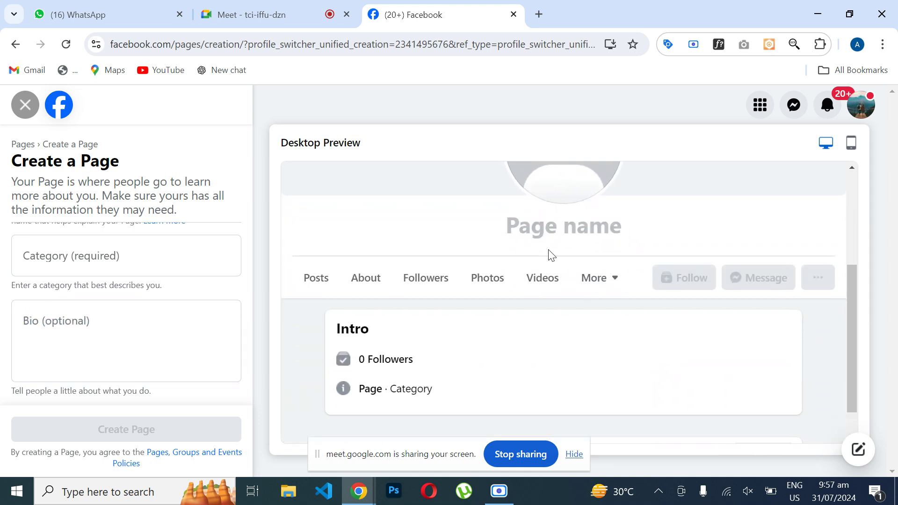
Step: Open Facebook in a new browser tab and go to Sapphire's page from the recent searches
left_click(539, 14)
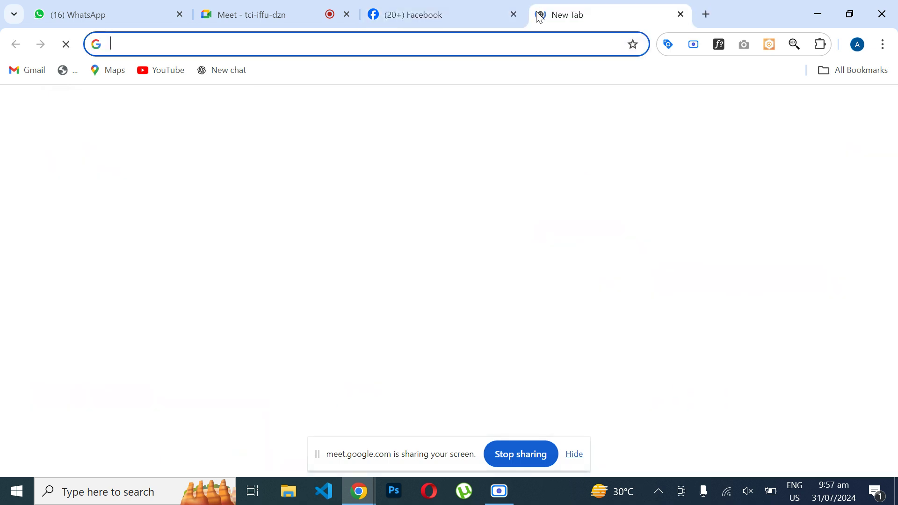
type("face")
key("Return")
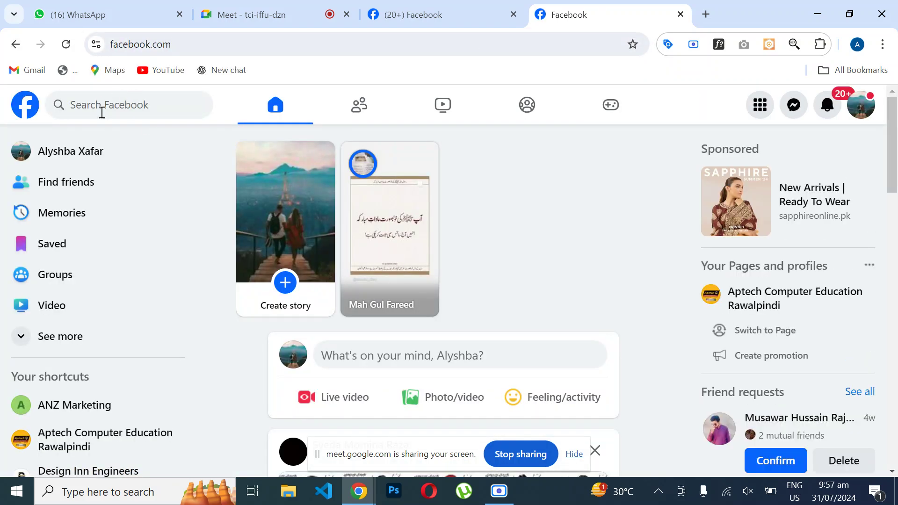
left_click(102, 112)
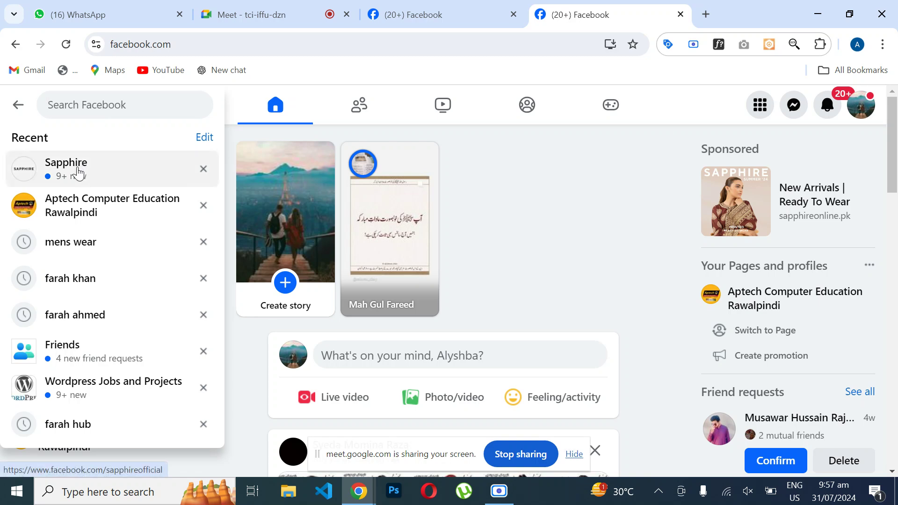
left_click(77, 173)
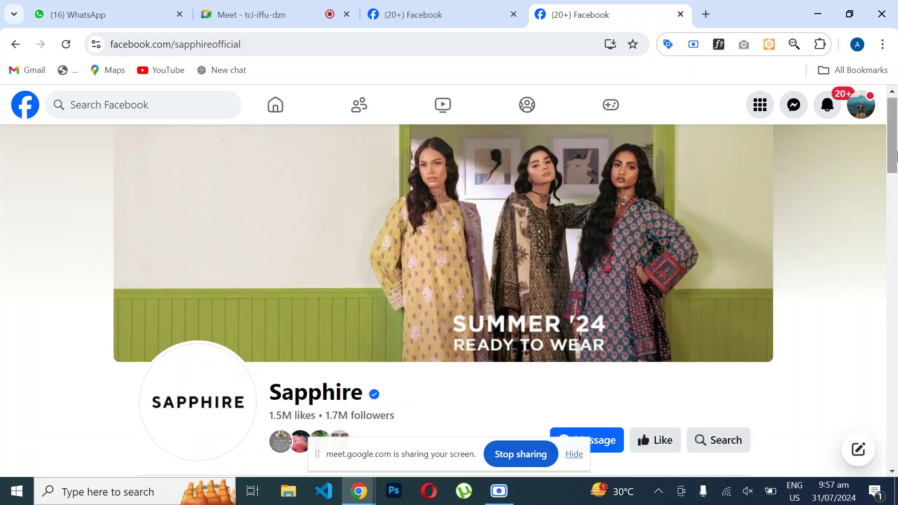
Step: Examine the short tagline in the Intro section of Sapphire's page as an example of a bio
left_click_drag(896, 156, 889, 225)
scroll(887, 222, "up", 1)
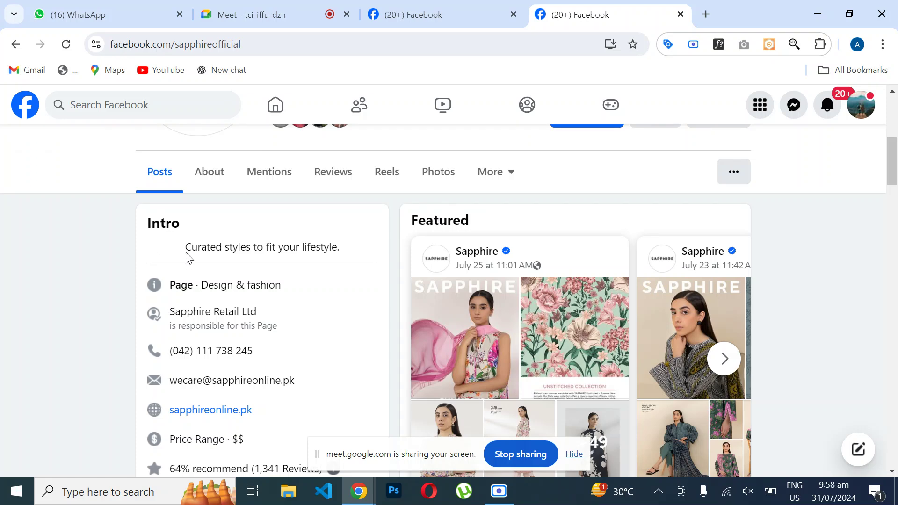
left_click_drag(186, 249, 344, 258)
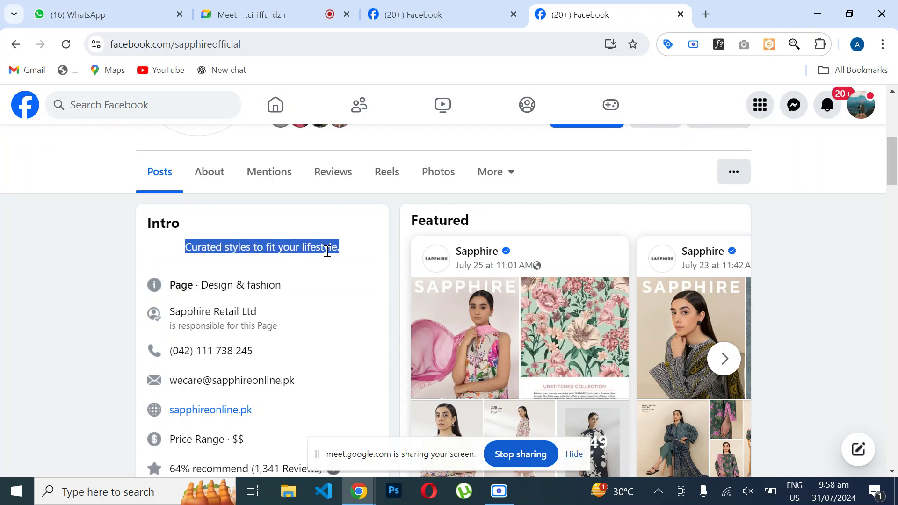
left_click(300, 247)
Step: Return to the Create a Page form, point out its empty Bio field and close the form without creating the page
left_click(440, 14)
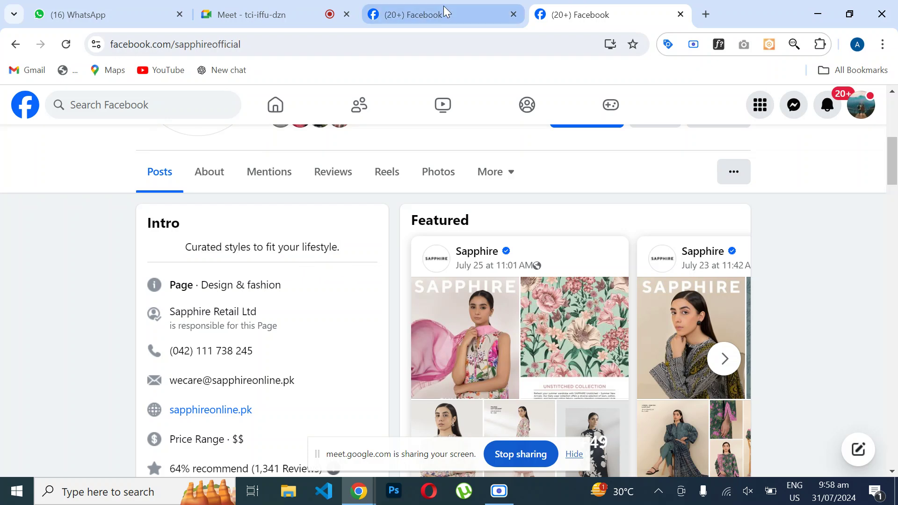
left_click(91, 340)
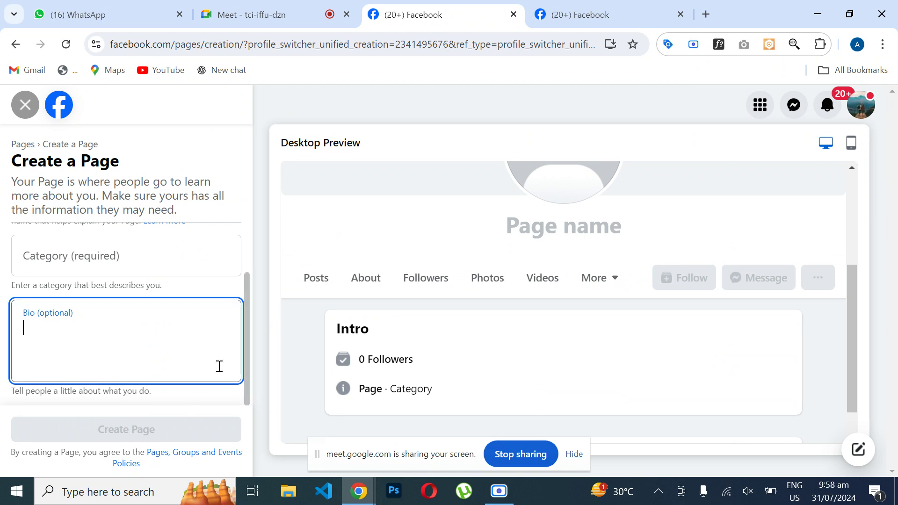
left_click(637, 11)
left_click(481, 8)
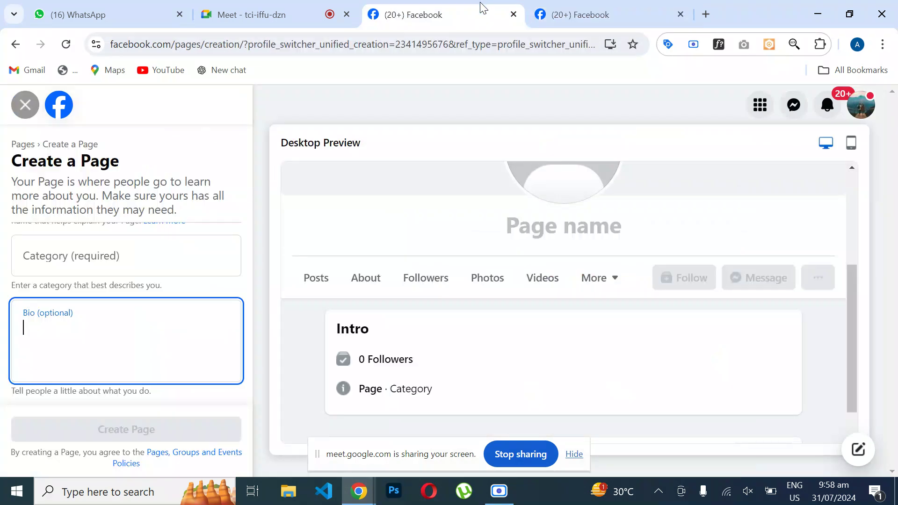
left_click(25, 107)
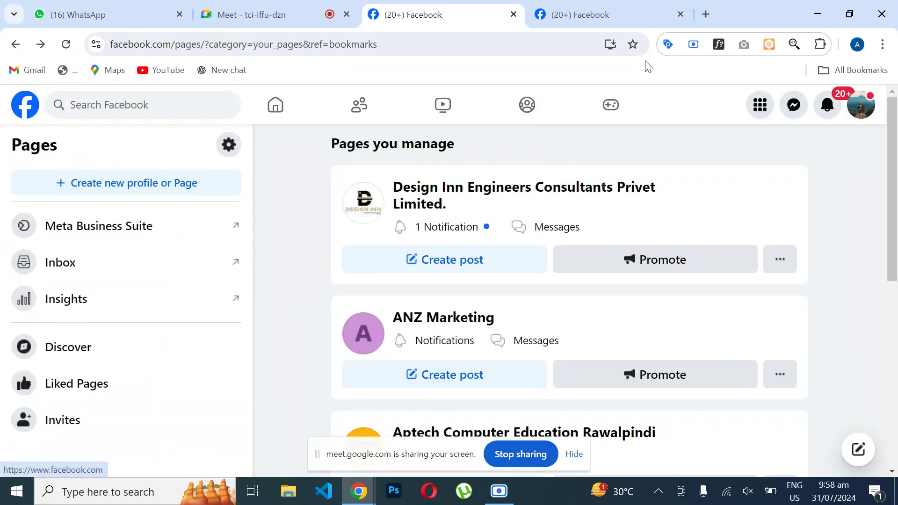
Step: Examine the contact and basic info, privacy and legal info, and page transparency in the About section of Sapphire's page
left_click(605, 6)
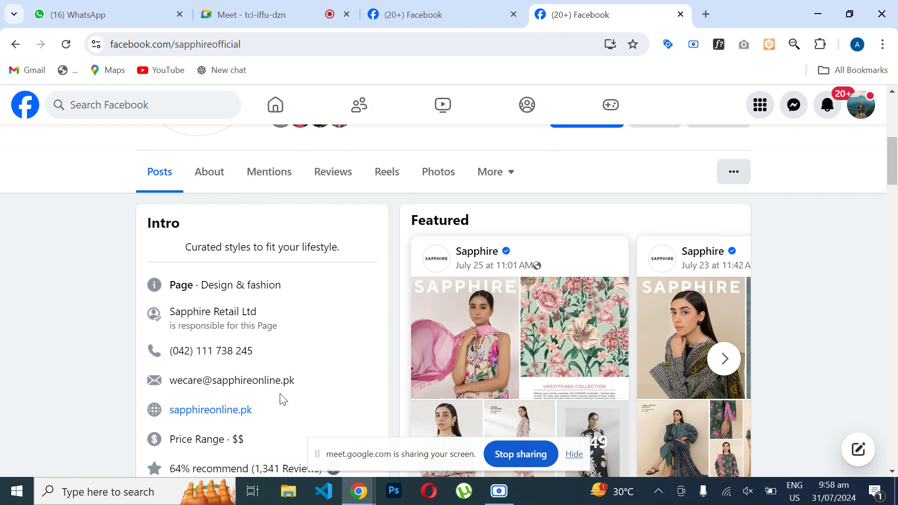
left_click(201, 188)
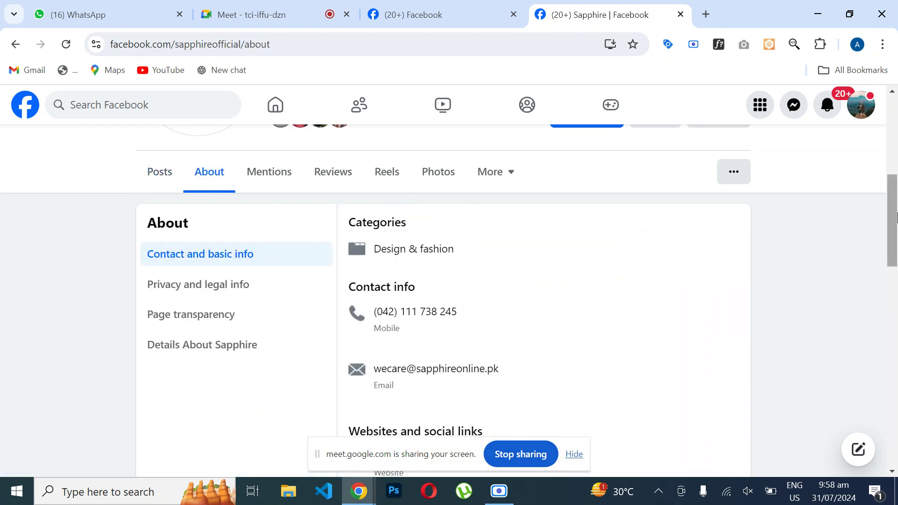
scroll(888, 238, "down", 1)
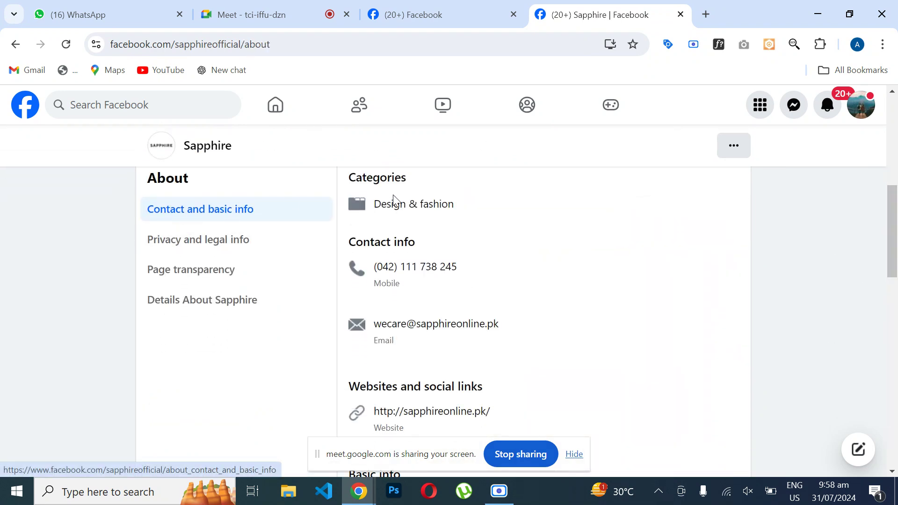
left_click(181, 241)
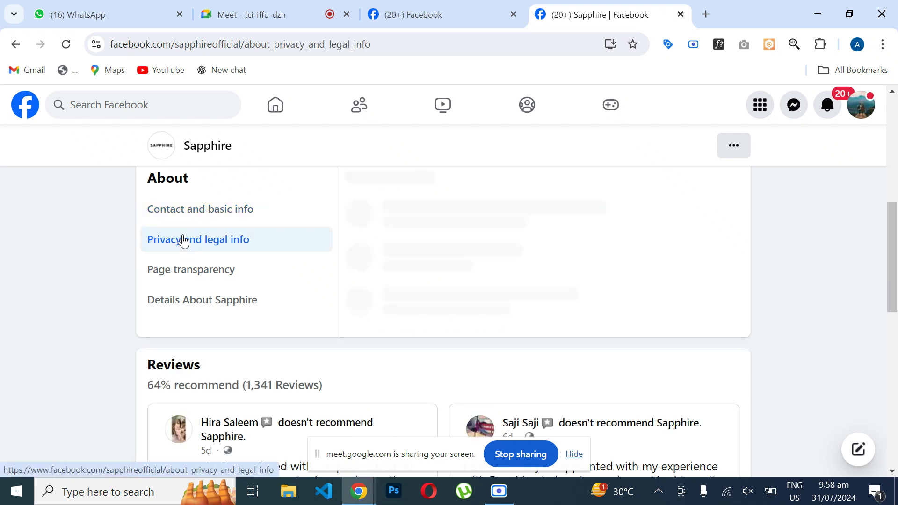
left_click(190, 274)
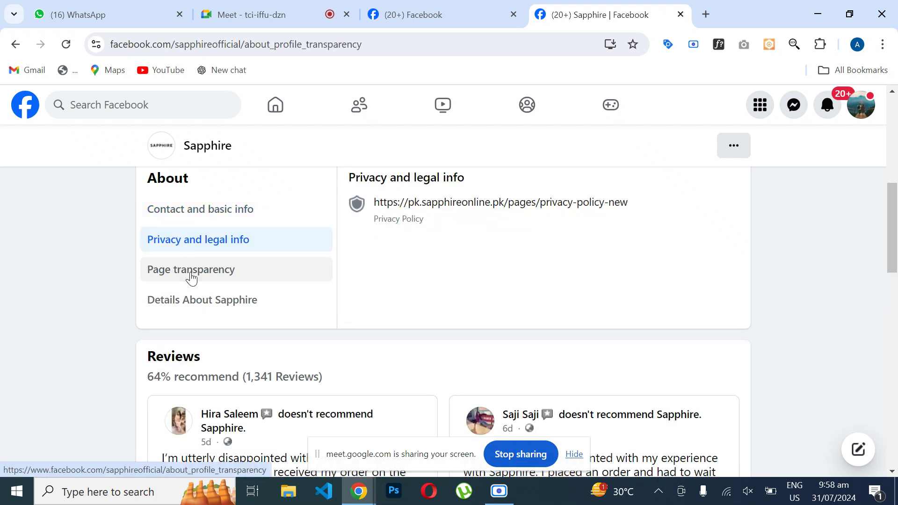
Step: Read the longer brand description under Details About Sapphire
left_click(192, 304)
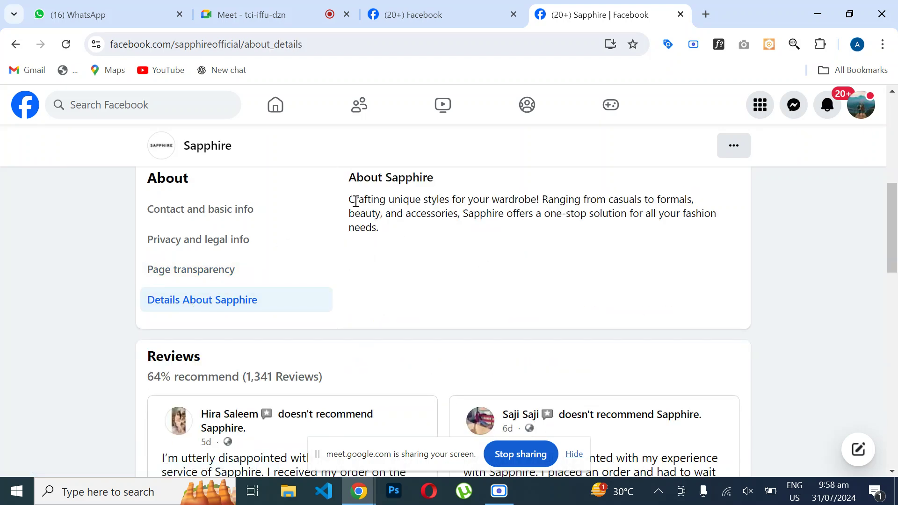
left_click_drag(350, 202, 394, 250)
left_click(391, 243)
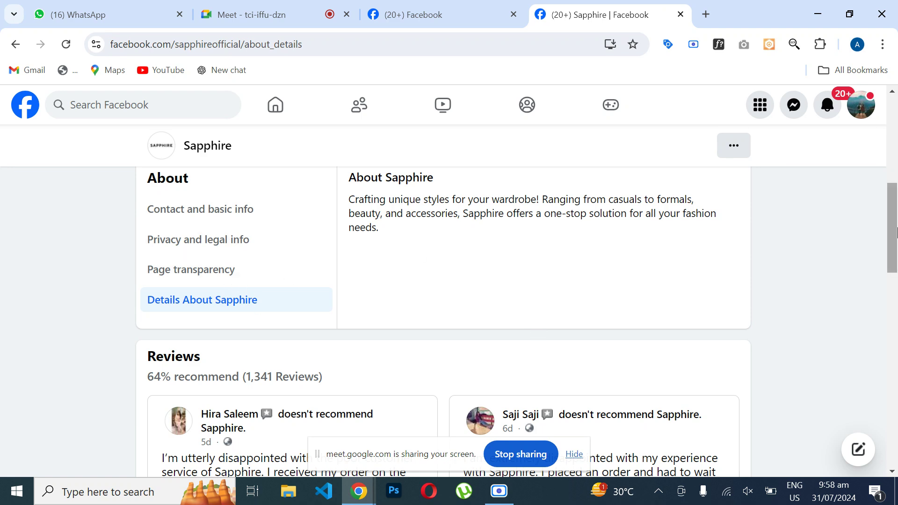
mouse_move(895, 230)
left_mouse_down()
mouse_move(895, 141)
mouse_move(895, 224)
left_mouse_up()
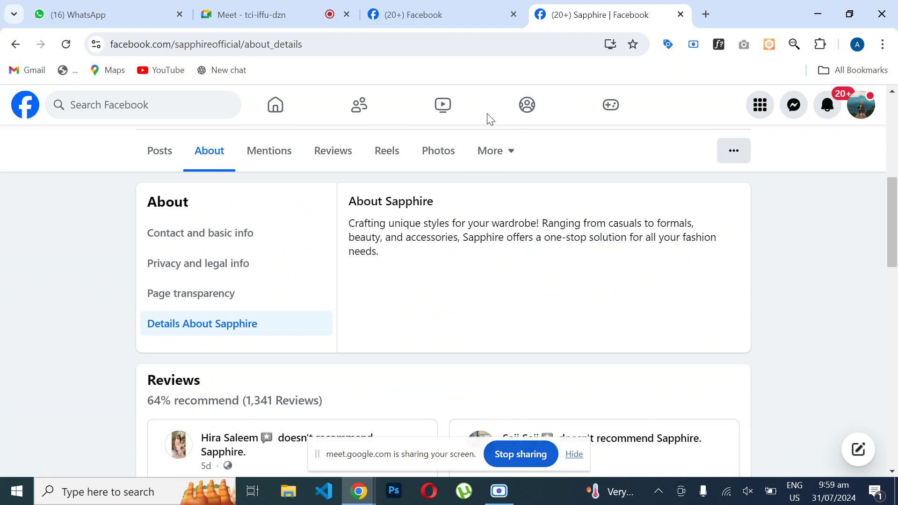
Step: Close the Sapphire tab and open the Aptech Computer Education Rawalpindi page from the managed pages
left_click(435, 7)
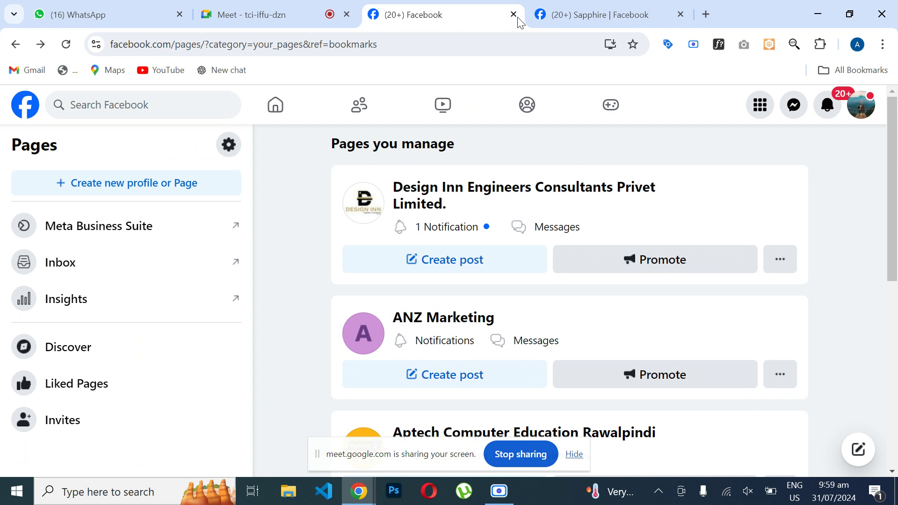
left_click(682, 14)
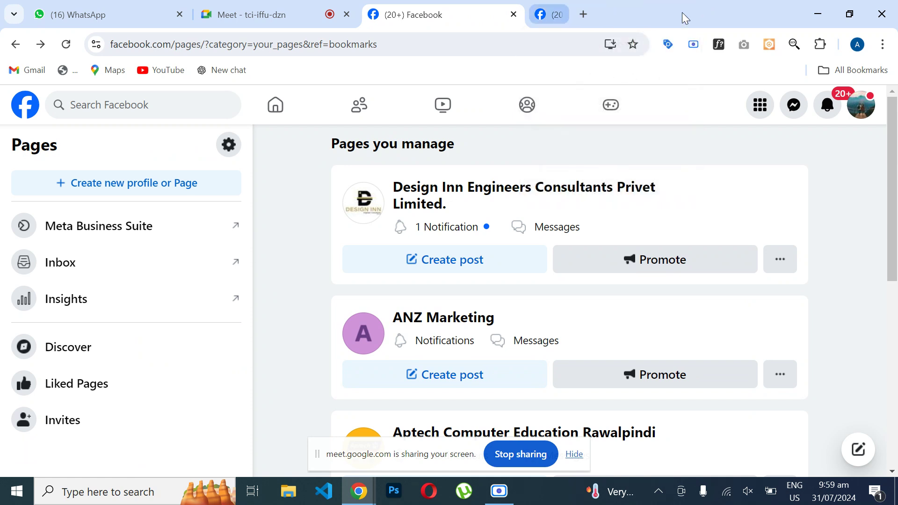
scroll(894, 283, "down", 3)
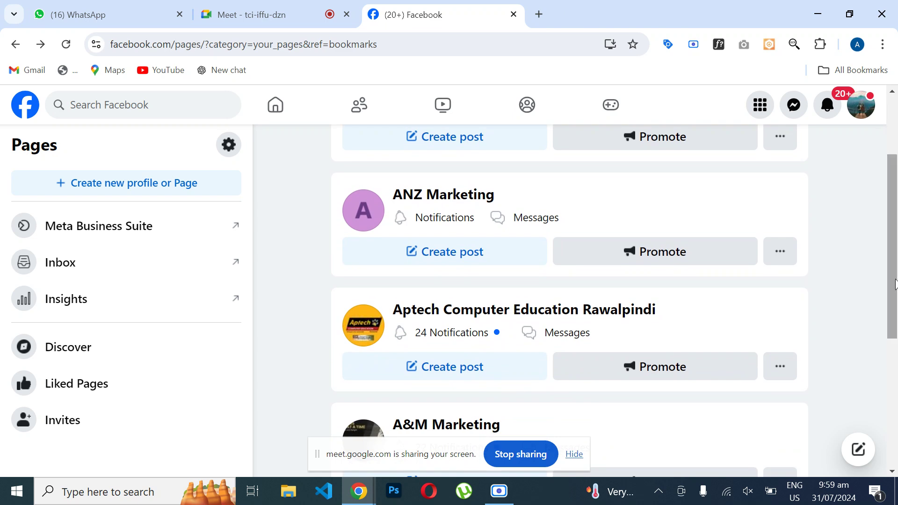
left_click(534, 315)
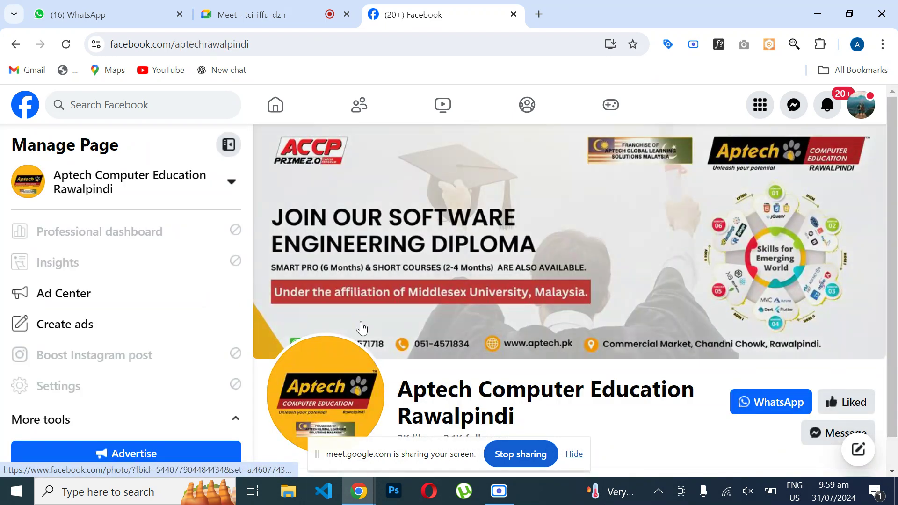
Step: Examine the cover, header and Intro text of the Aptech Computer Education Rawalpindi page
mouse_move(894, 184)
left_mouse_down()
mouse_move(894, 278)
mouse_move(896, 183)
left_mouse_up()
scroll(893, 182, "up", 3)
scroll(807, 219, "down", 5)
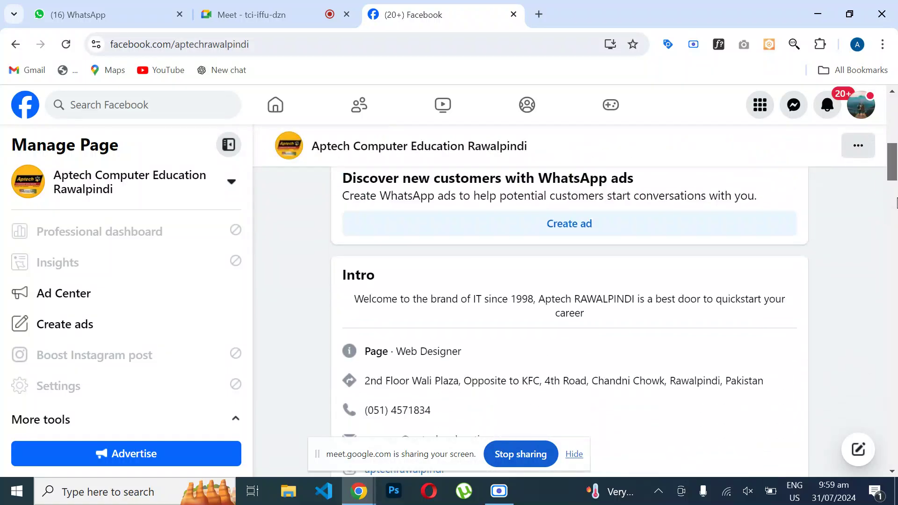
left_click_drag(358, 261, 631, 293)
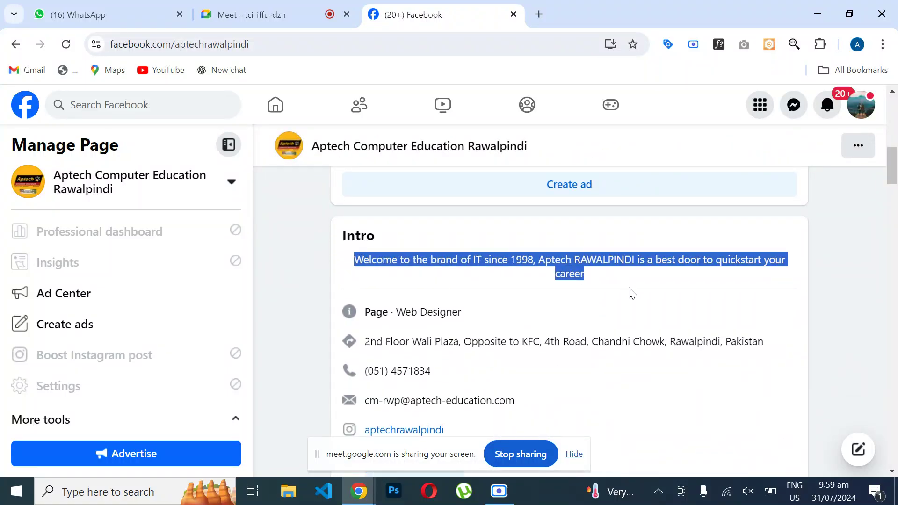
left_click_drag(893, 172, 894, 113)
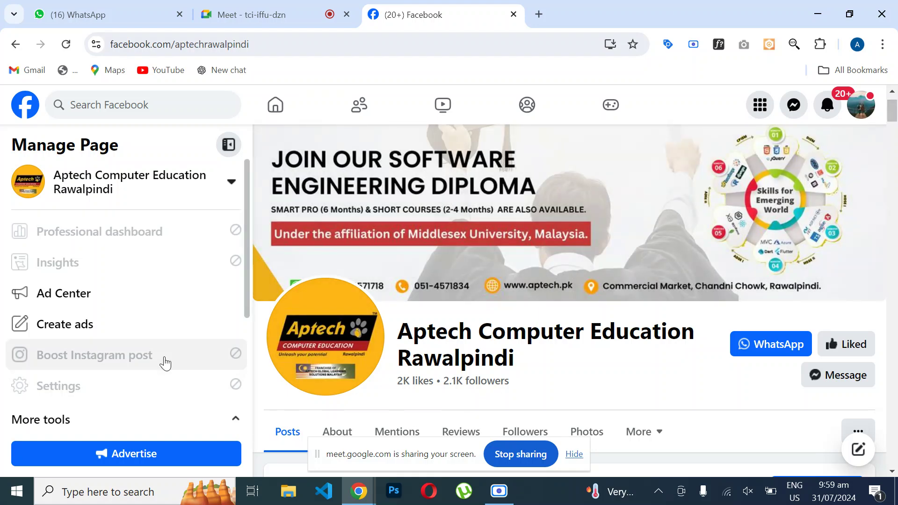
Step: Start a new ad for the Aptech page, review the available goals and save Get more messages as its goal
left_click(94, 325)
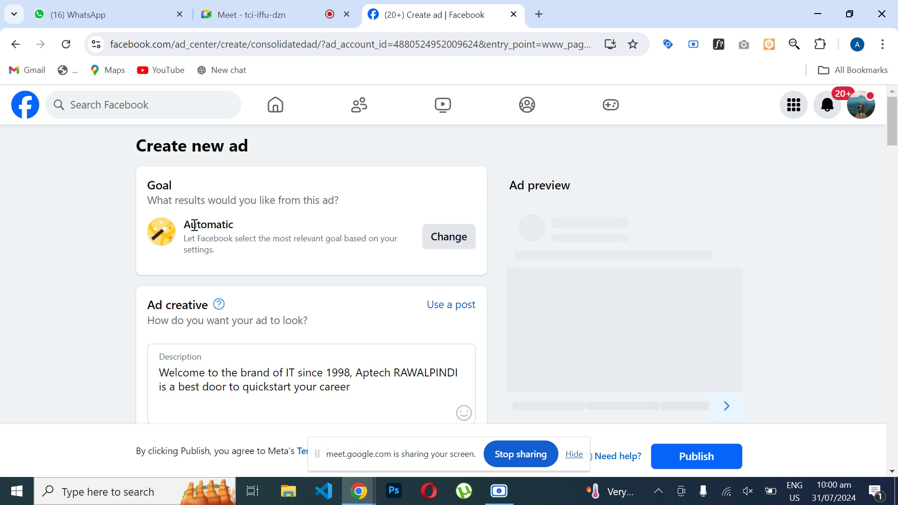
left_click(449, 239)
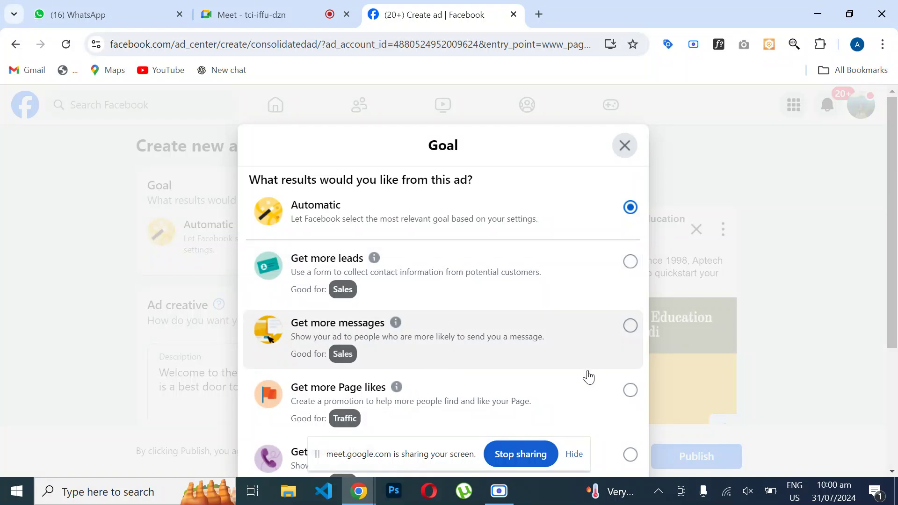
scroll(585, 377, "down", 2)
left_click(574, 454)
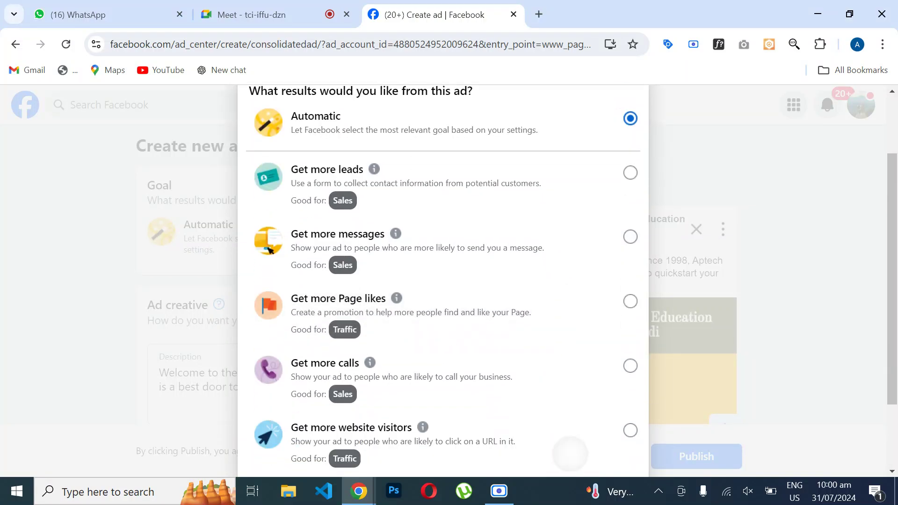
scroll(571, 451, "down", 2)
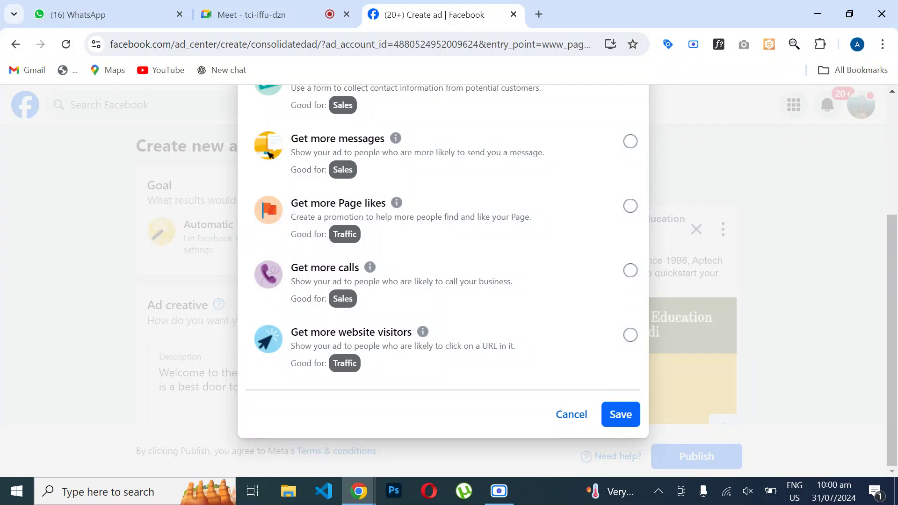
scroll(445, 281, "up", 2)
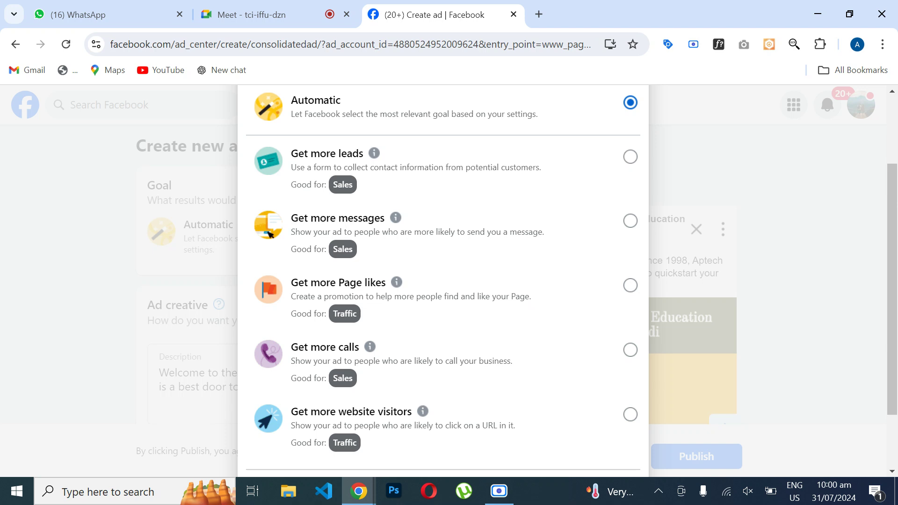
left_click(583, 237)
scroll(443, 280, "down", 2)
left_click(621, 414)
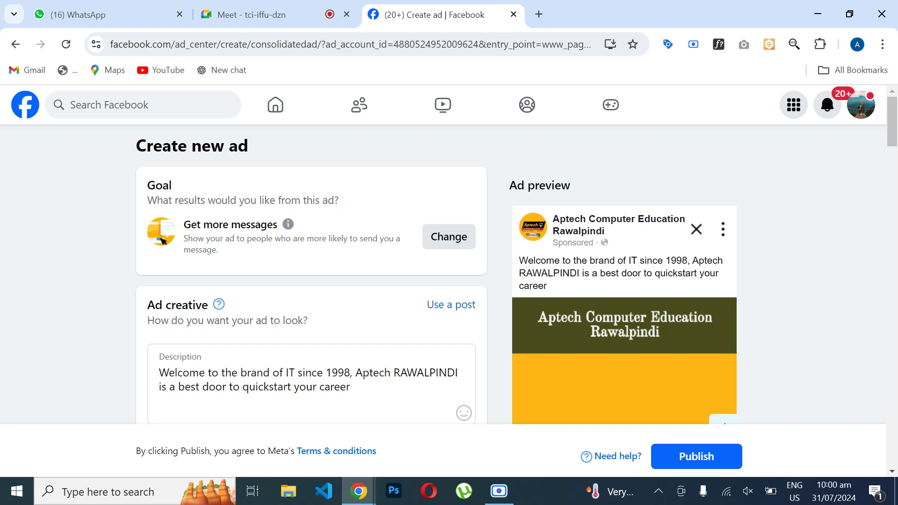
Step: Review the new ad's creative, Advantage+ creative, messaging and payment sections, and return to the Description text
scroll(443, 281, "down", 2)
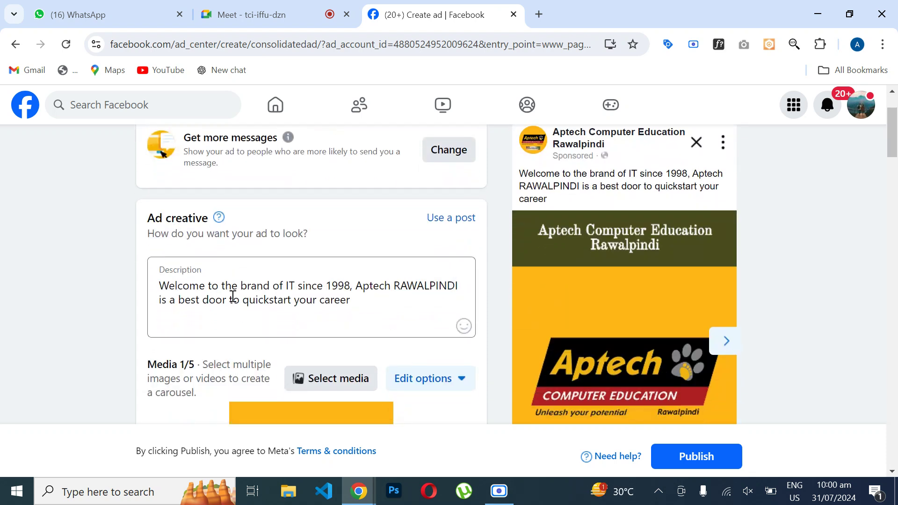
scroll(233, 297, "down", 8)
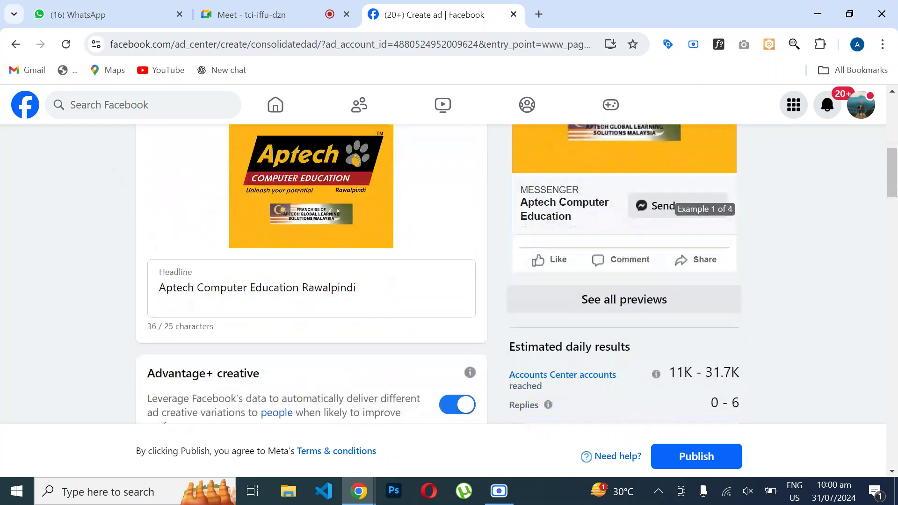
scroll(514, 274, "down", 2)
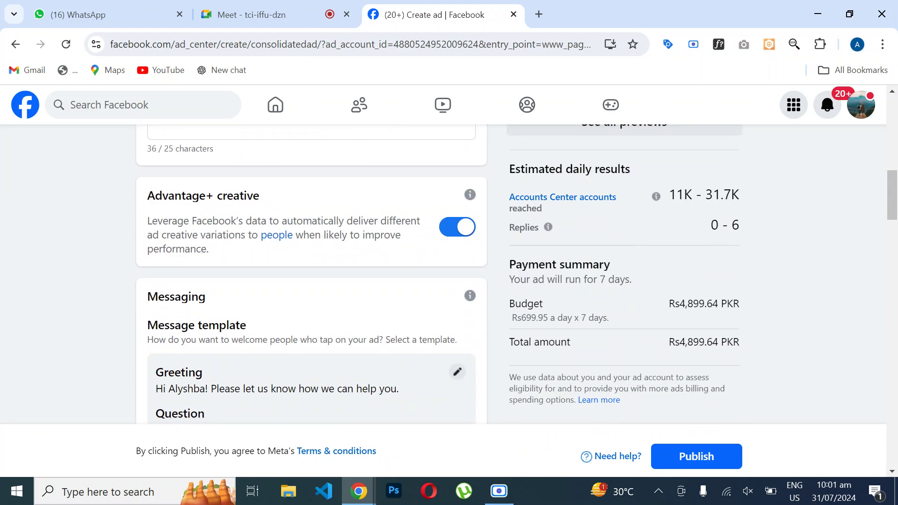
scroll(702, 348, "up", 6)
scroll(702, 348, "up", 3)
left_click(159, 268)
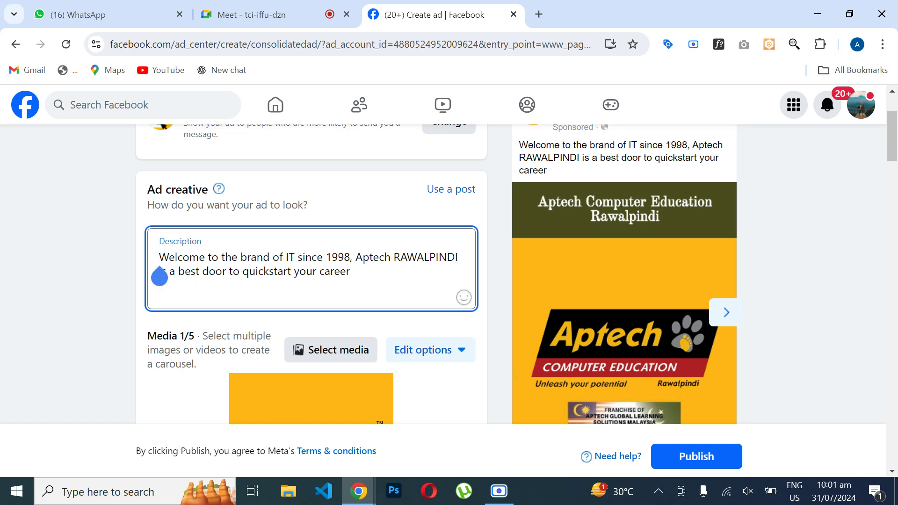
Step: Replace the ad's Description with the Murree residential plots text, including its WhatsApp contact and location details
scroll(311, 281, "up", 2)
scroll(311, 281, "down", 1)
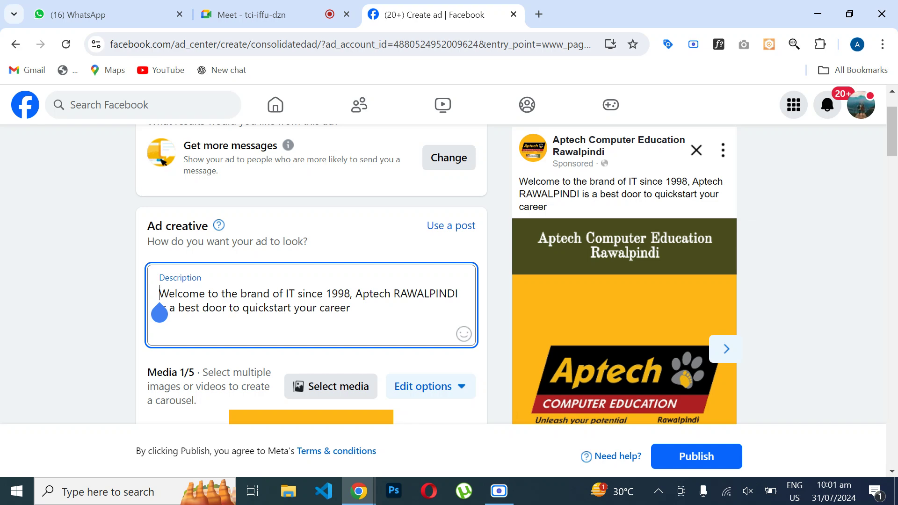
left_click(498, 491)
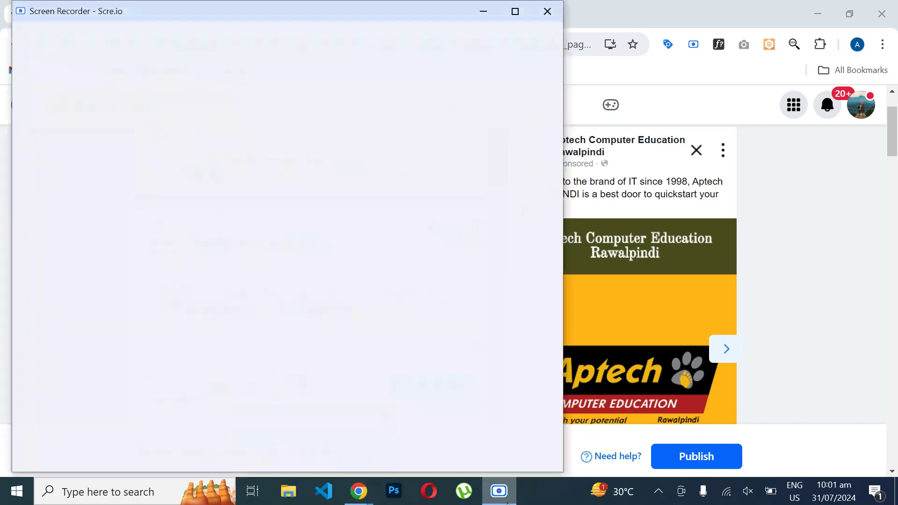
left_click(868, 327)
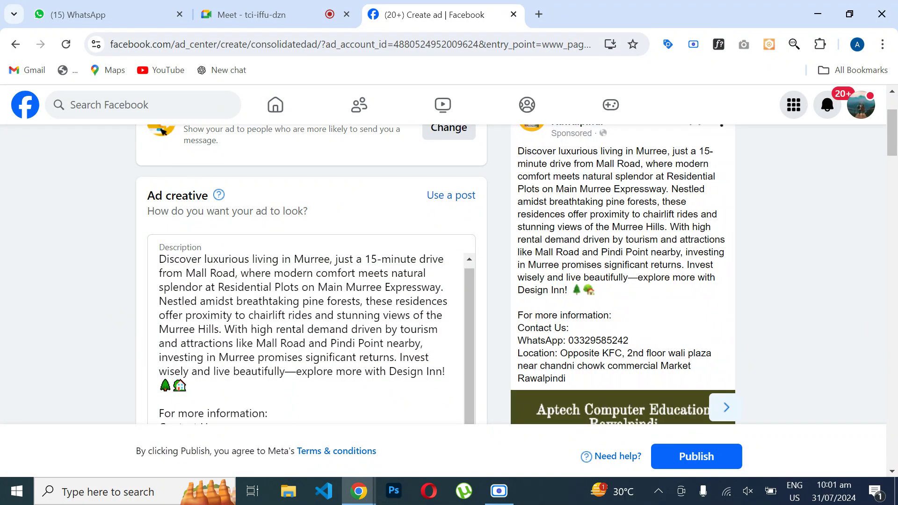
Step: Examine the Description text from its opening lines to the contact details, the ad preview and the Media section
scroll(865, 323, "down", 1)
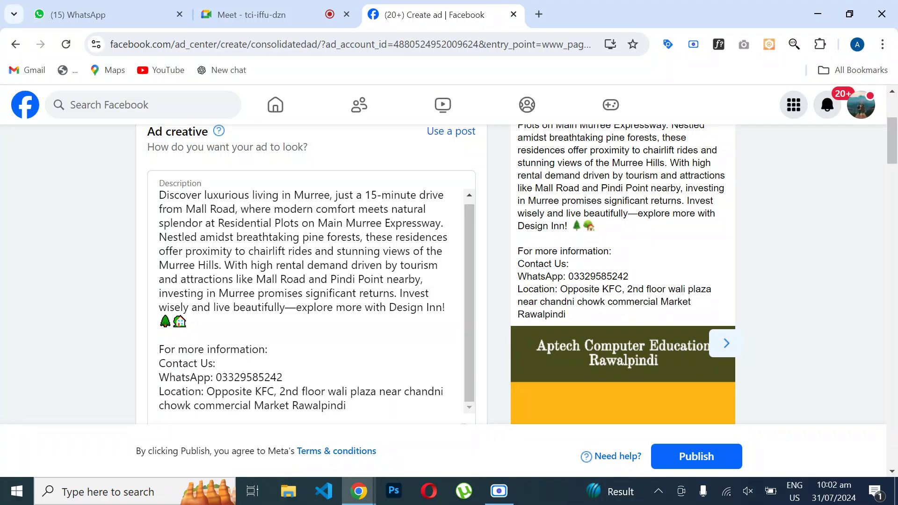
scroll(515, 274, "down", 2)
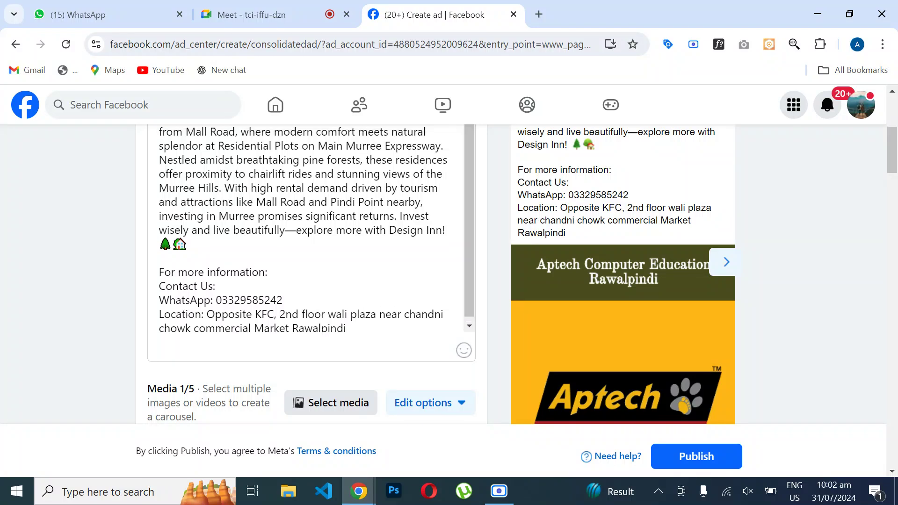
scroll(522, 273, "up", 1)
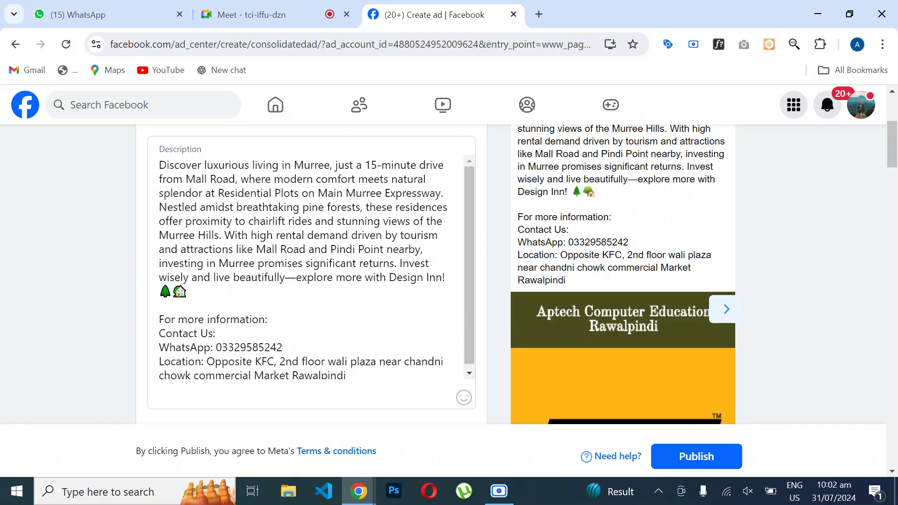
scroll(311, 267, "down", 1)
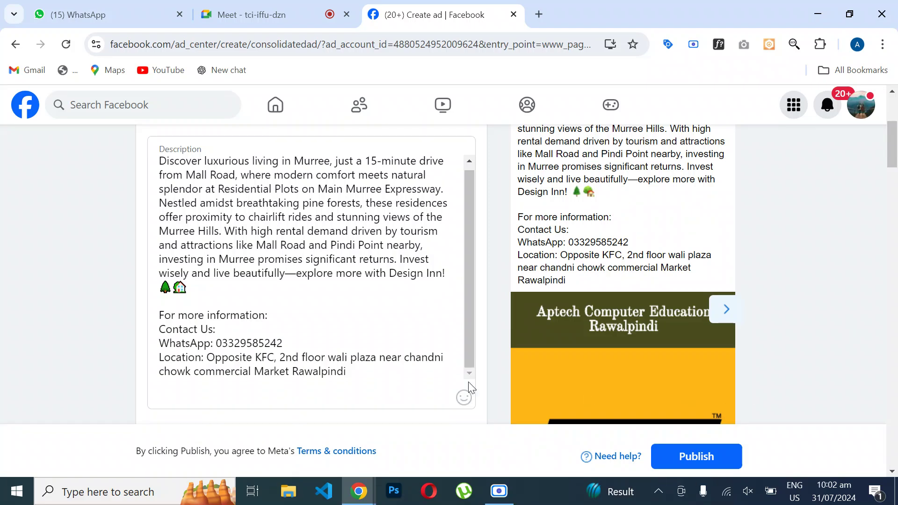
left_click(162, 318)
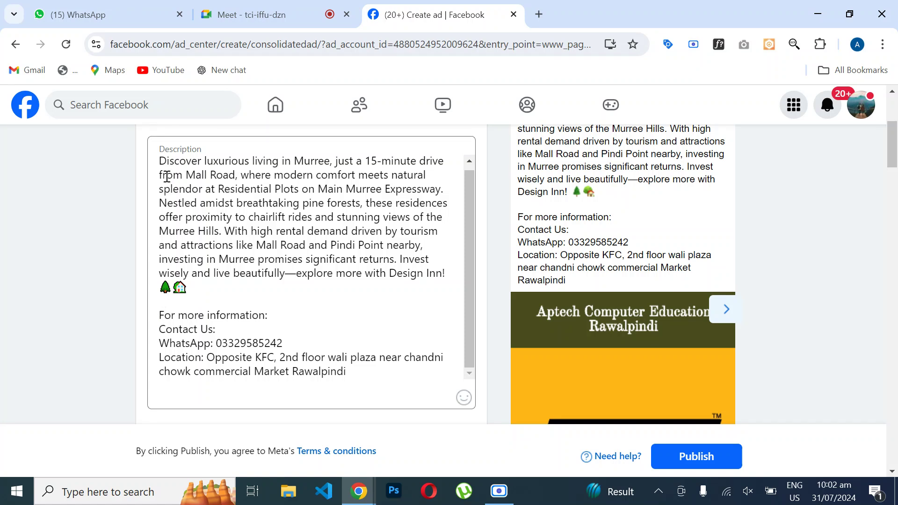
left_click(223, 322)
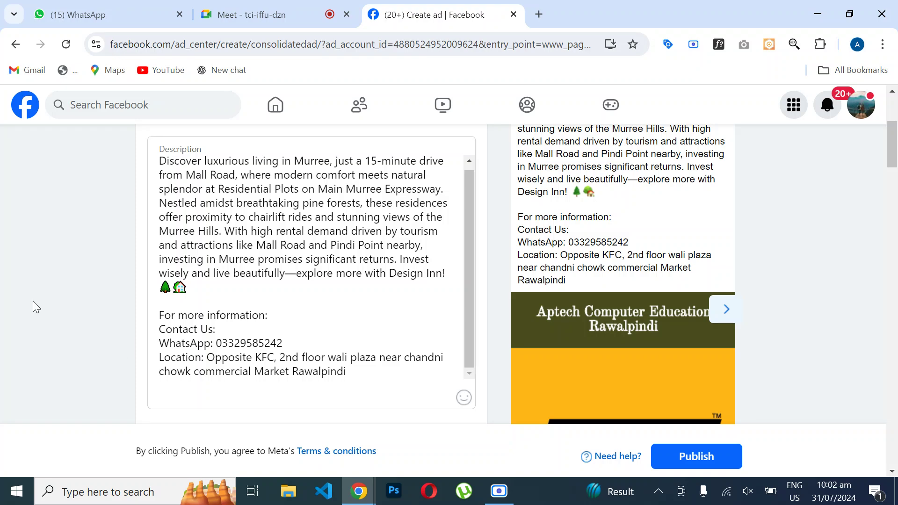
scroll(32, 302, "up", 2)
scroll(33, 301, "up", 3)
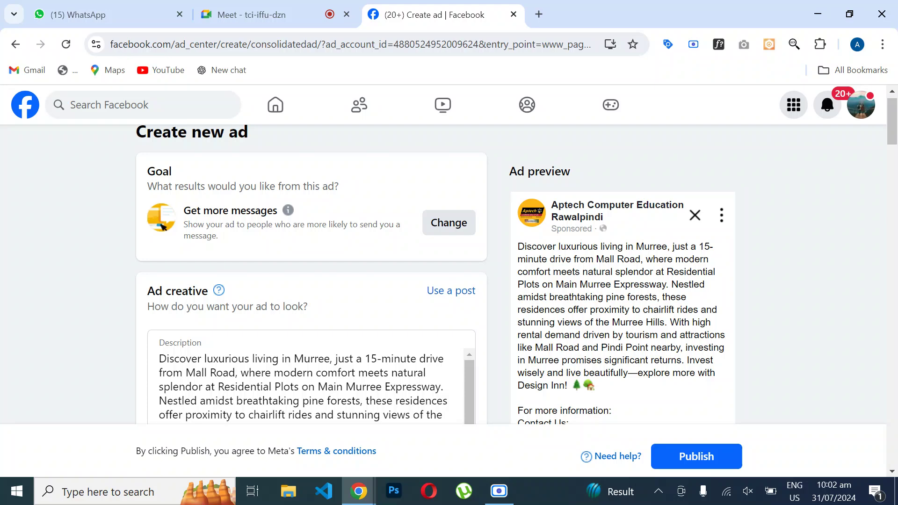
scroll(309, 276, "down", 7)
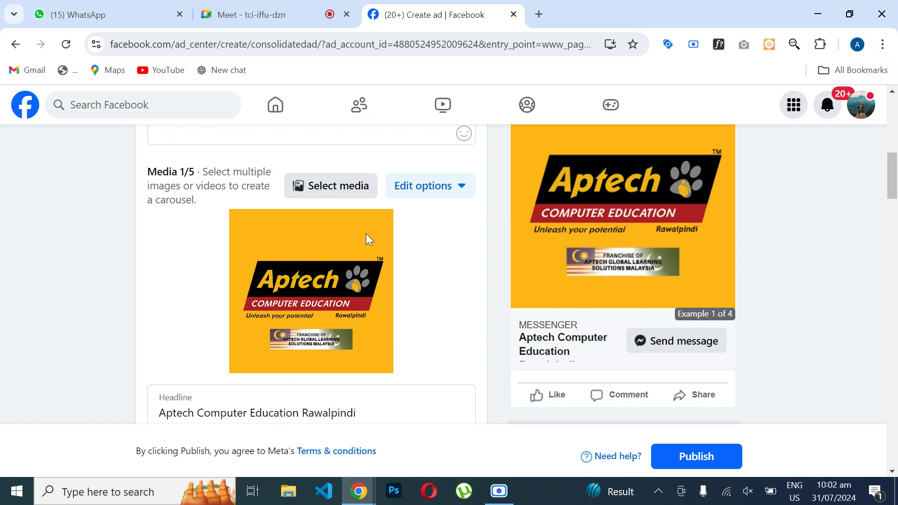
left_click(345, 193)
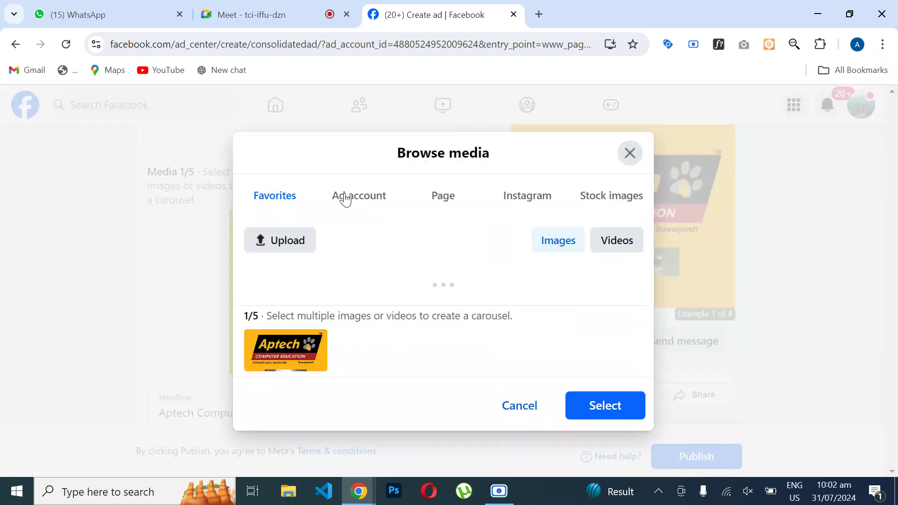
left_click(345, 197)
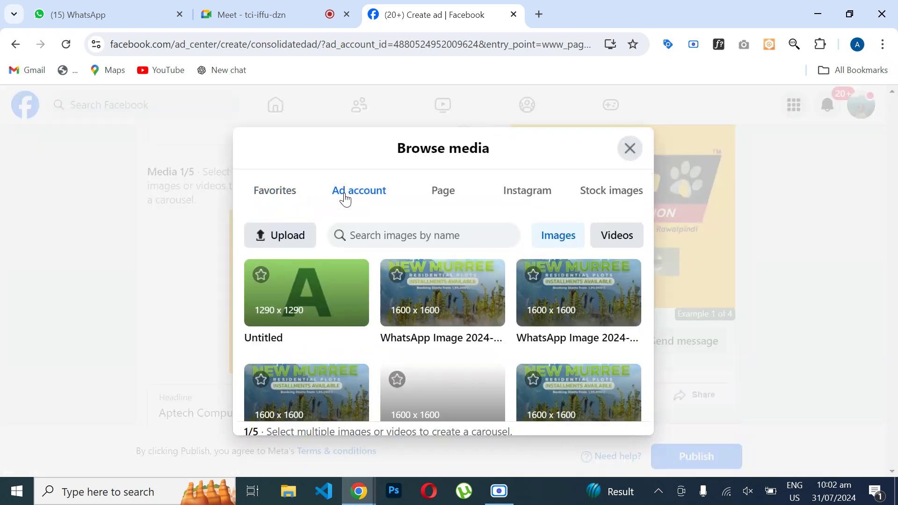
left_click(450, 296)
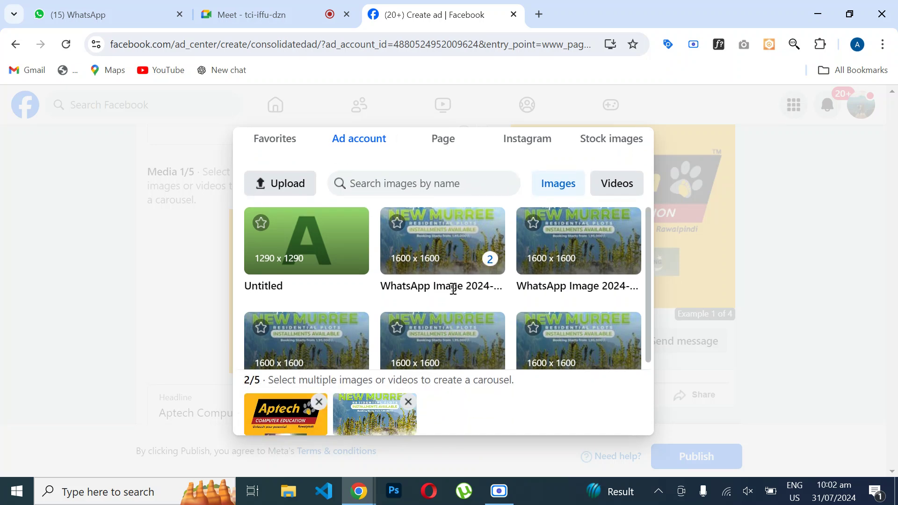
left_click(318, 404)
scroll(443, 288, "down", 2)
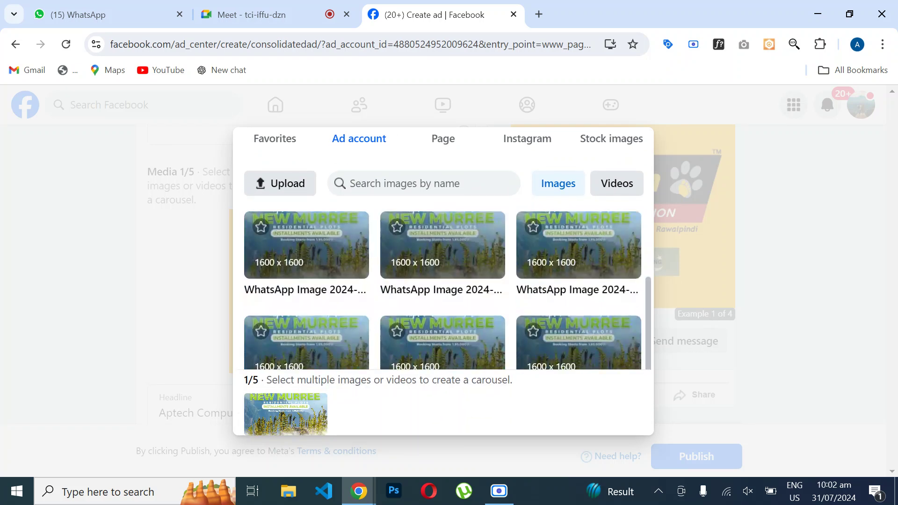
scroll(443, 288, "down", 1)
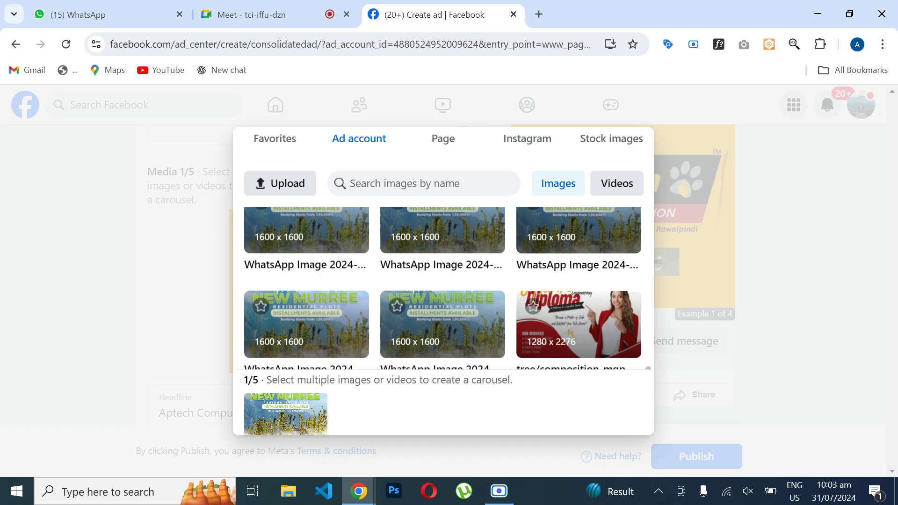
left_click(711, 286)
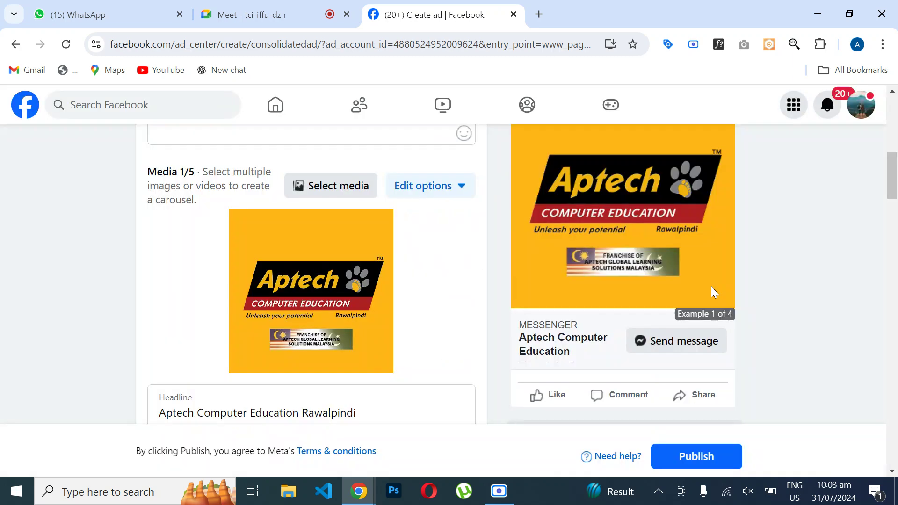
Step: Replace the ad's Aptech logo media with a New Murree residential plots image from the ad account
left_click(351, 188)
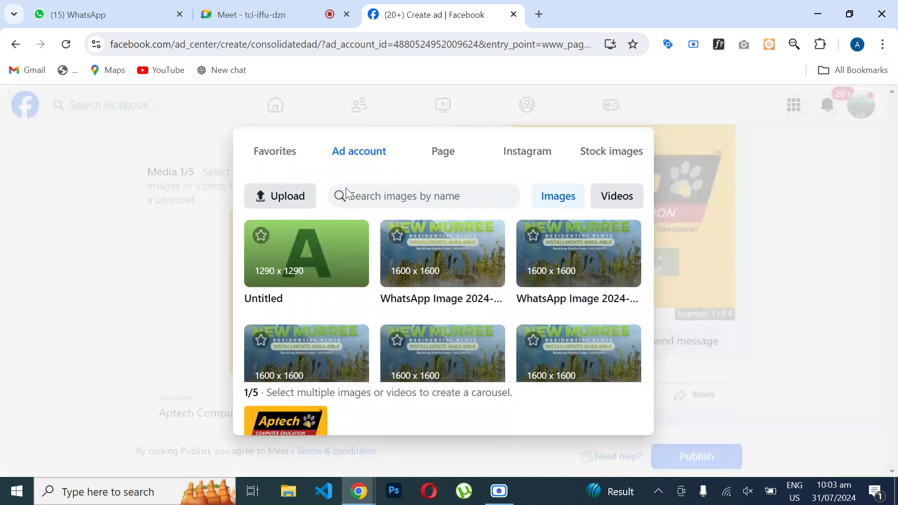
left_click(333, 344)
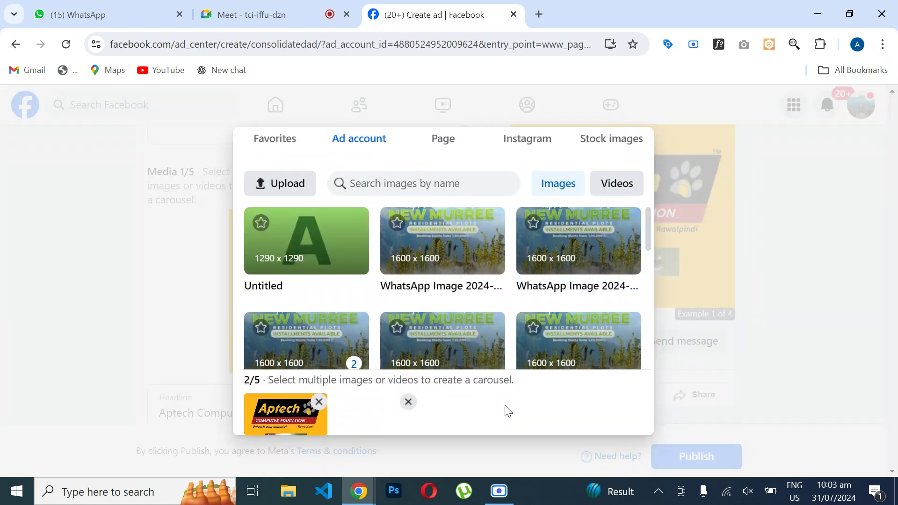
scroll(554, 401, "down", 10)
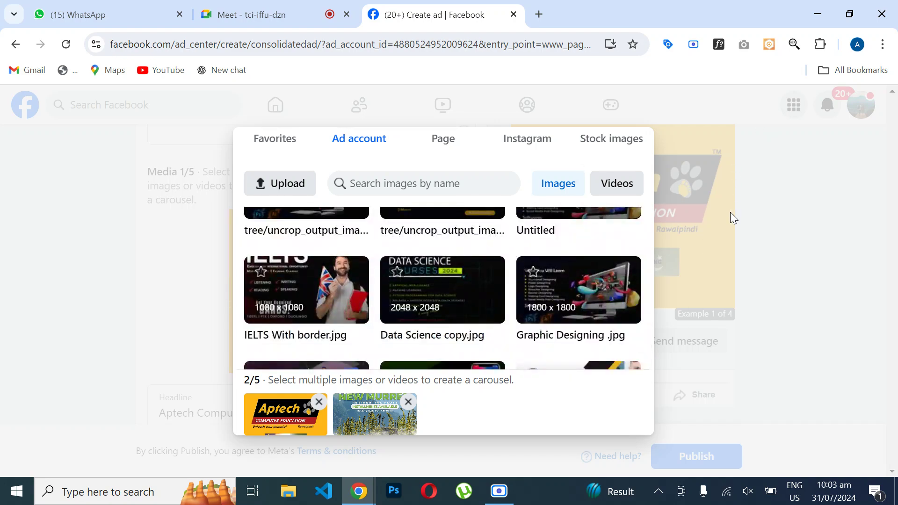
key("ctrl+minus")
key("ctrl+minus")
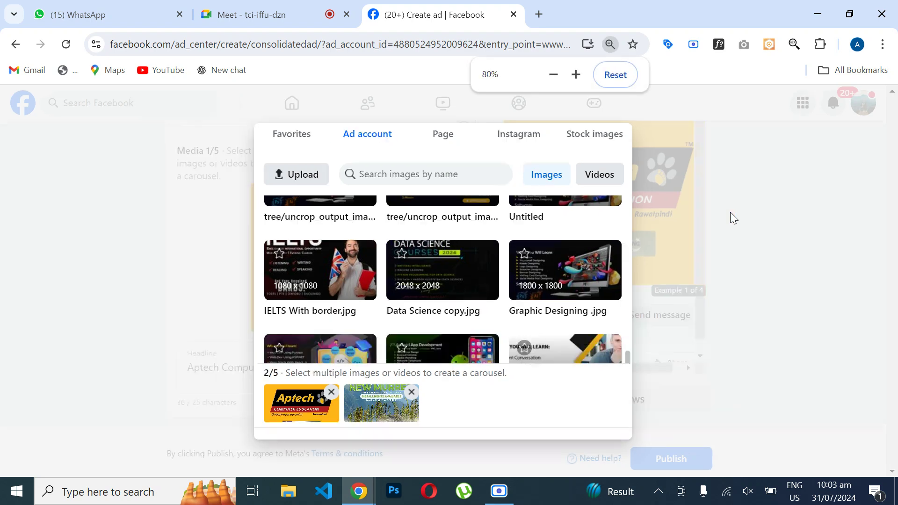
key("ctrl+minus")
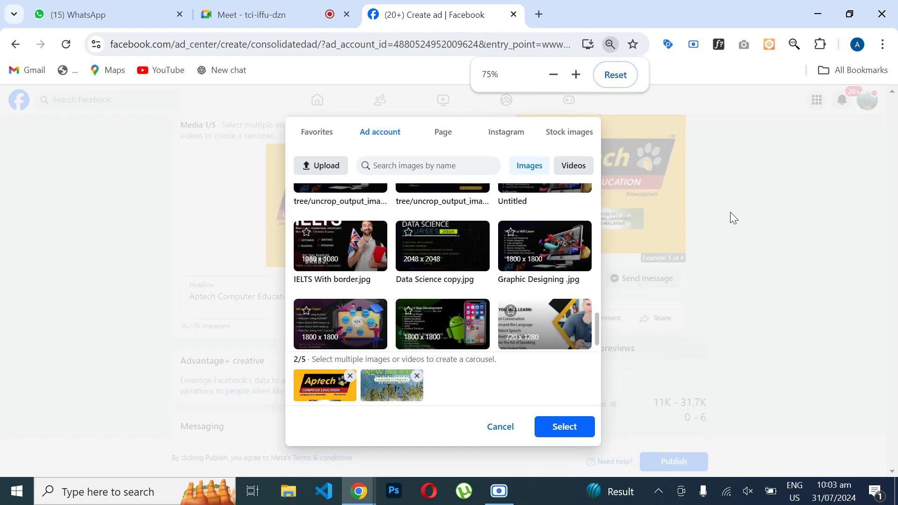
left_click(565, 427)
key("ctrl+plus")
key("ctrl+plus")
key("ctrl+plus")
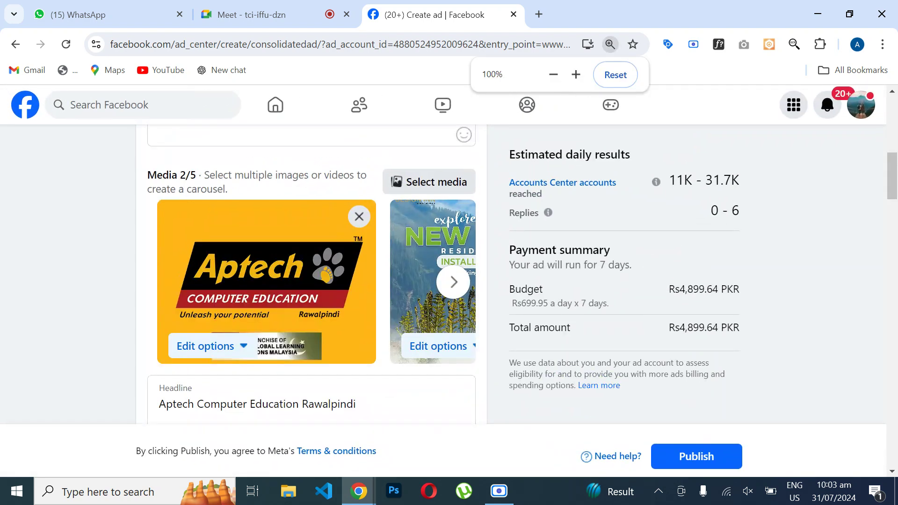
left_click(359, 217)
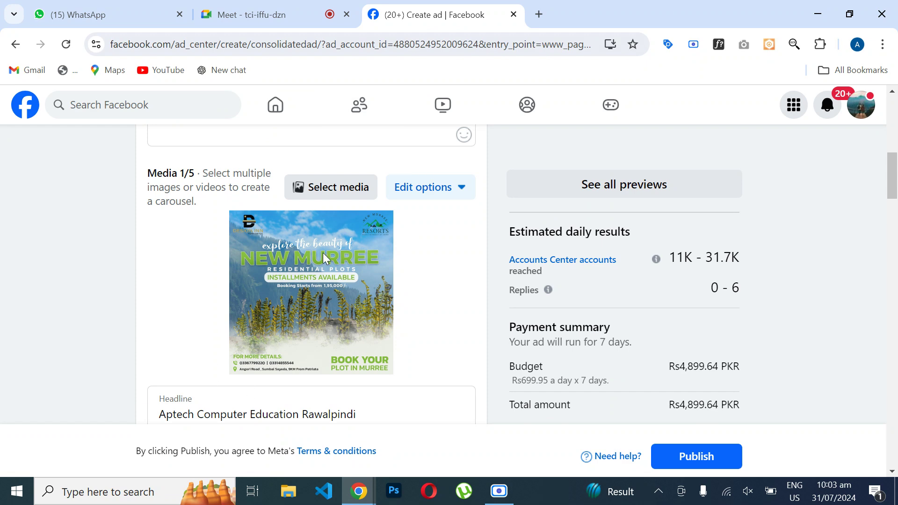
Step: Check the ad preview and set the ad's Headline to "New Murree Resorts"
scroll(323, 252, "up", 2)
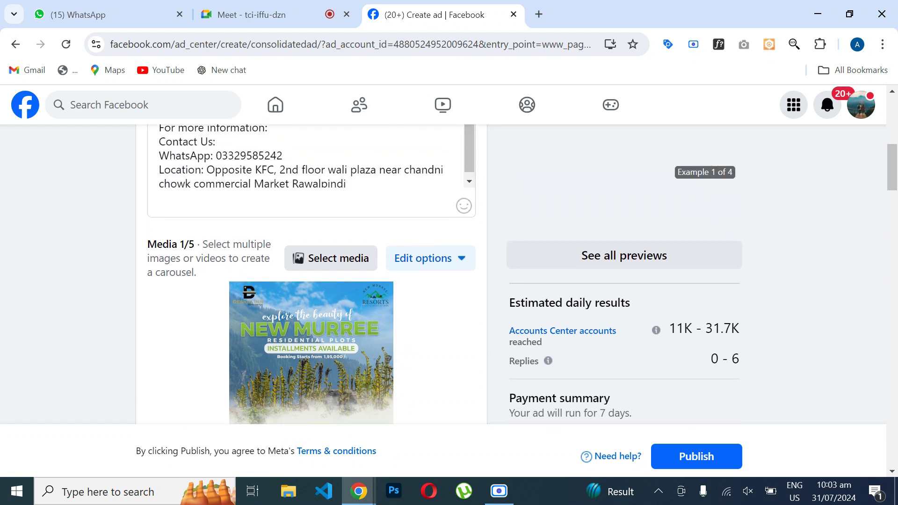
scroll(312, 281, "up", 6)
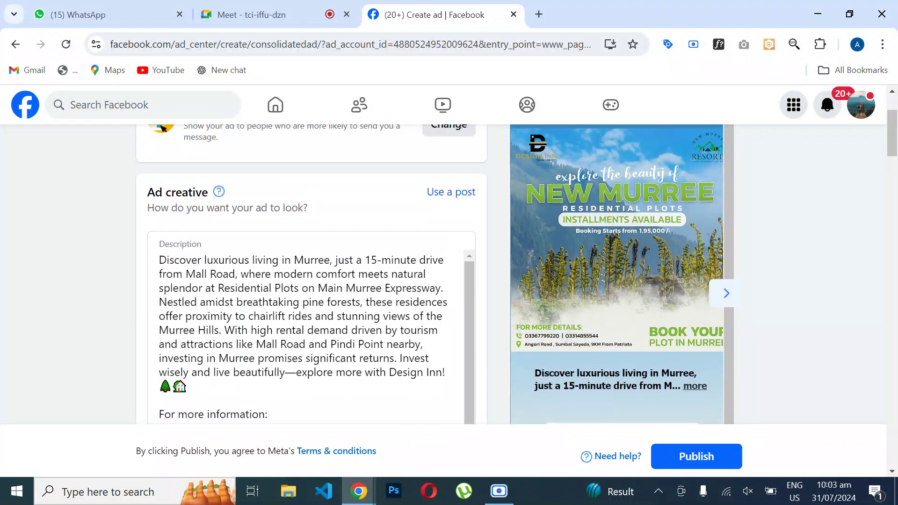
scroll(311, 281, "up", 1)
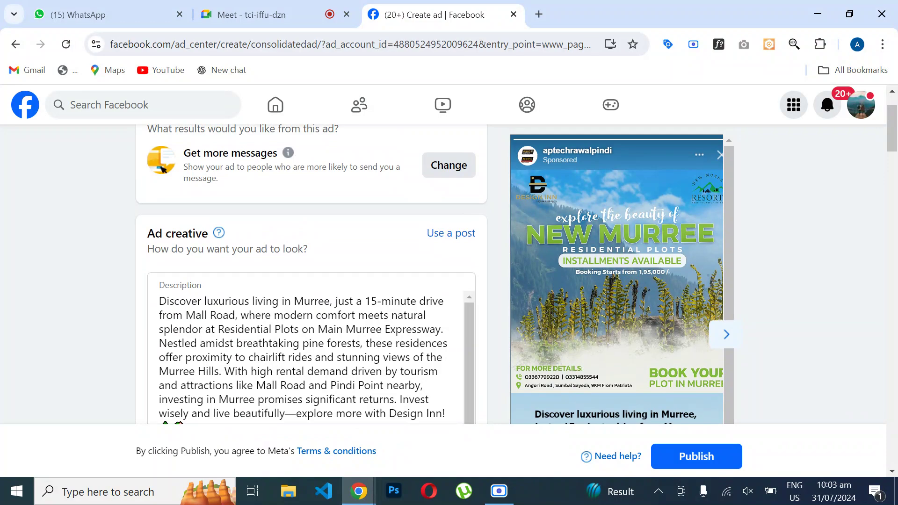
scroll(311, 281, "down", 9)
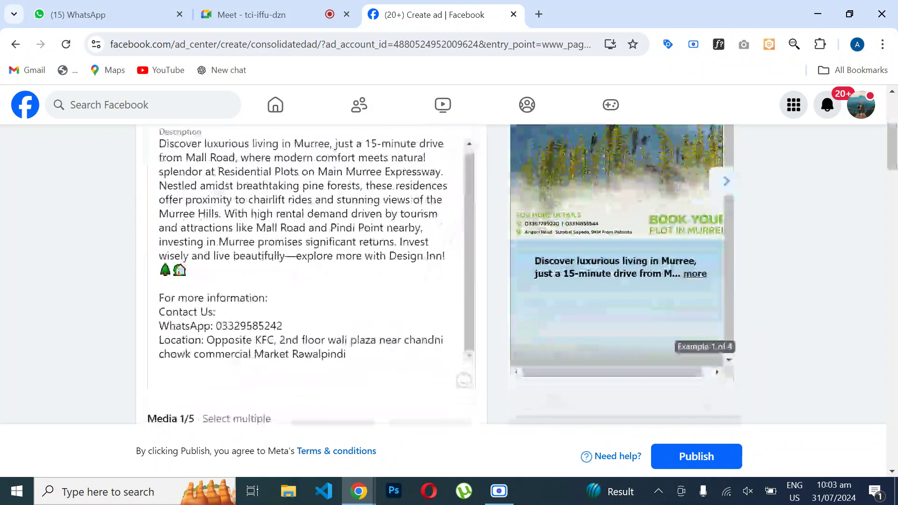
scroll(311, 234, "down", 3)
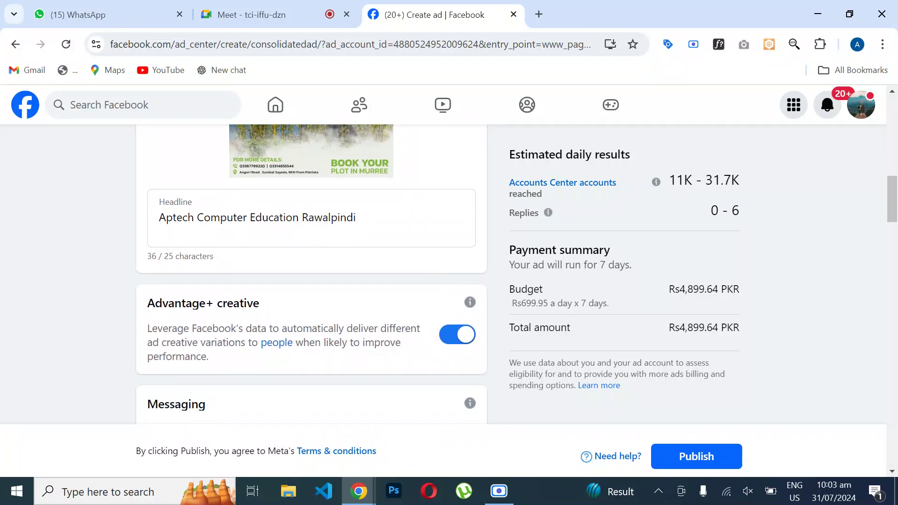
scroll(312, 234, "up", 2)
left_click(356, 276)
key("ctrl+a")
scroll(312, 271, "up", 2)
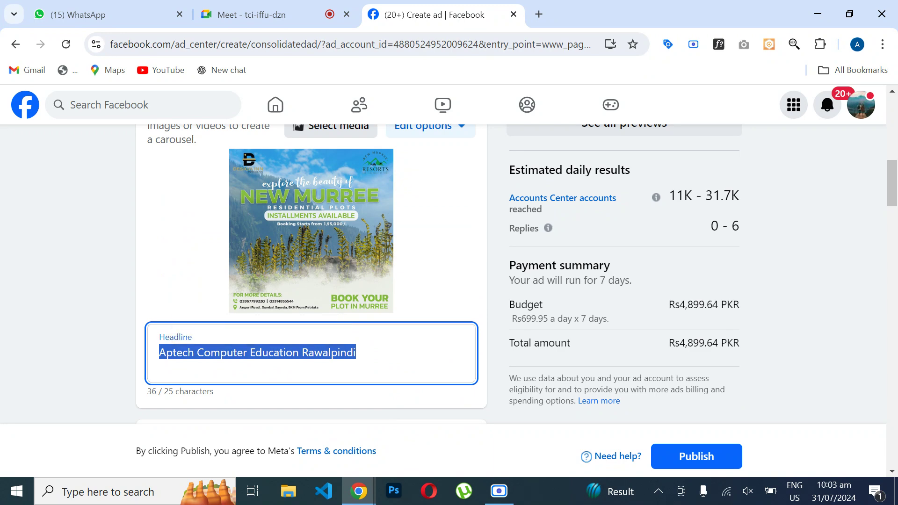
type("New Murr")
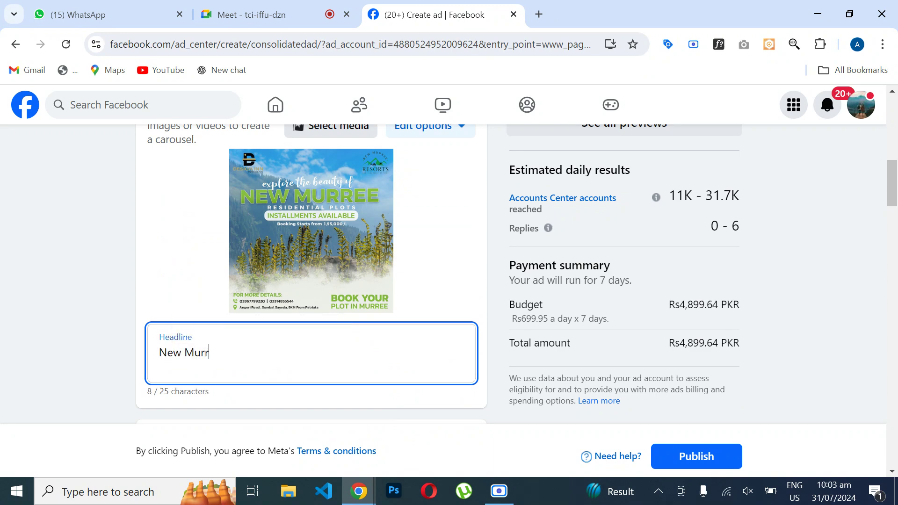
type("ee Re")
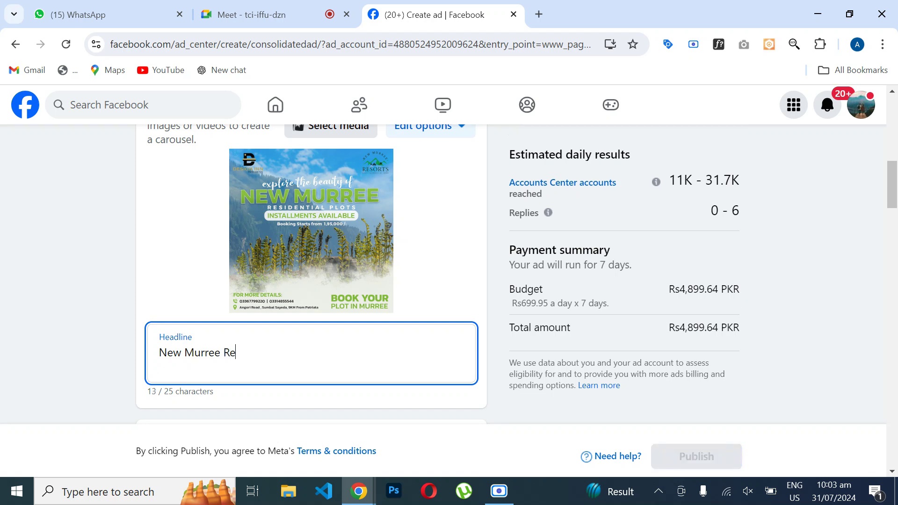
type("sots")
key("BackSpace")
key("BackSpace")
type("rests")
Step: Review the ad from the Goal section and ad previews through the Headline and Advantage+ creative to the Messaging section
scroll(162, 153, "up", 10)
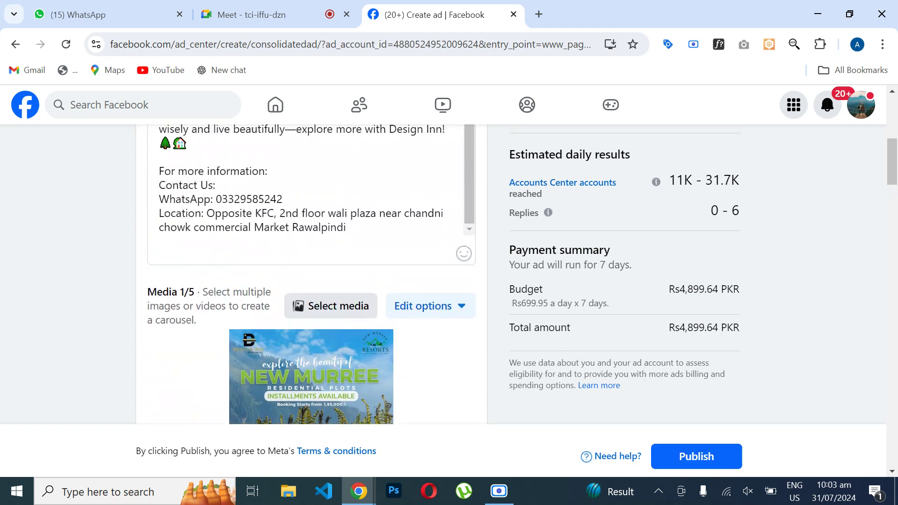
scroll(311, 281, "up", 2)
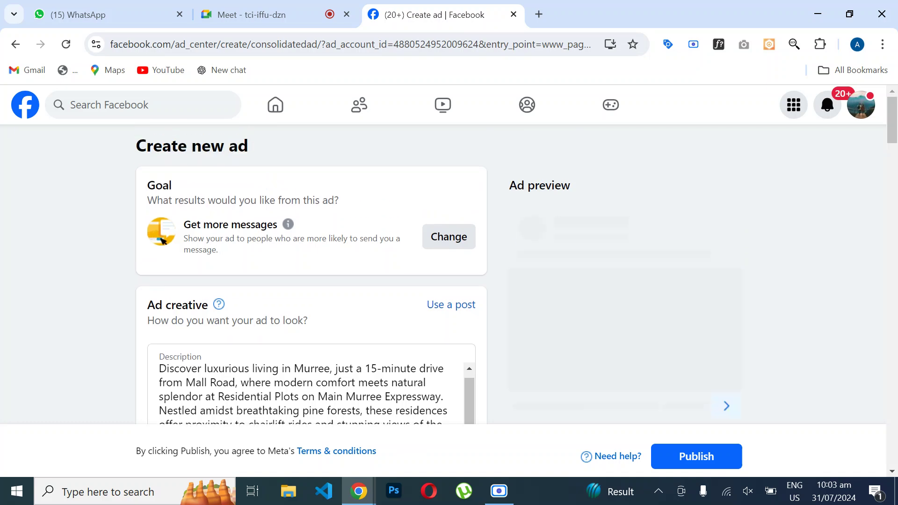
scroll(311, 280, "down", 1)
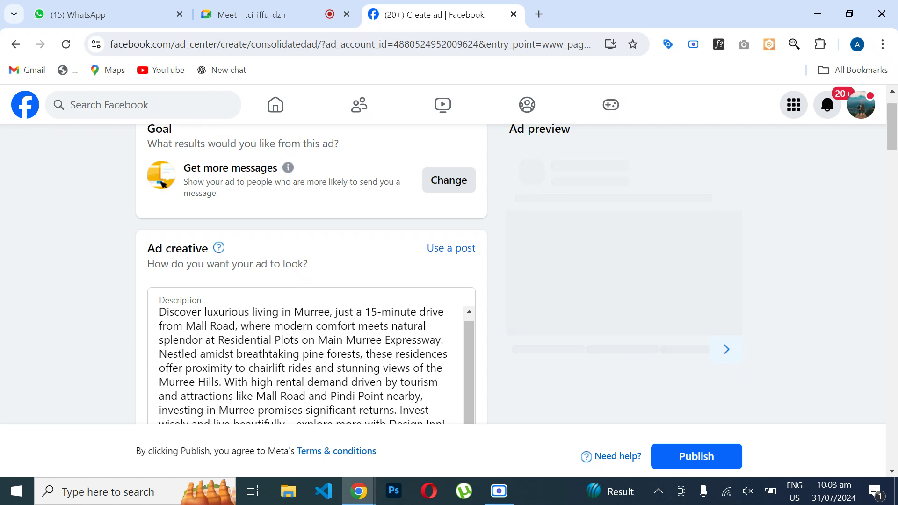
scroll(311, 281, "up", 1)
scroll(311, 281, "down", 1)
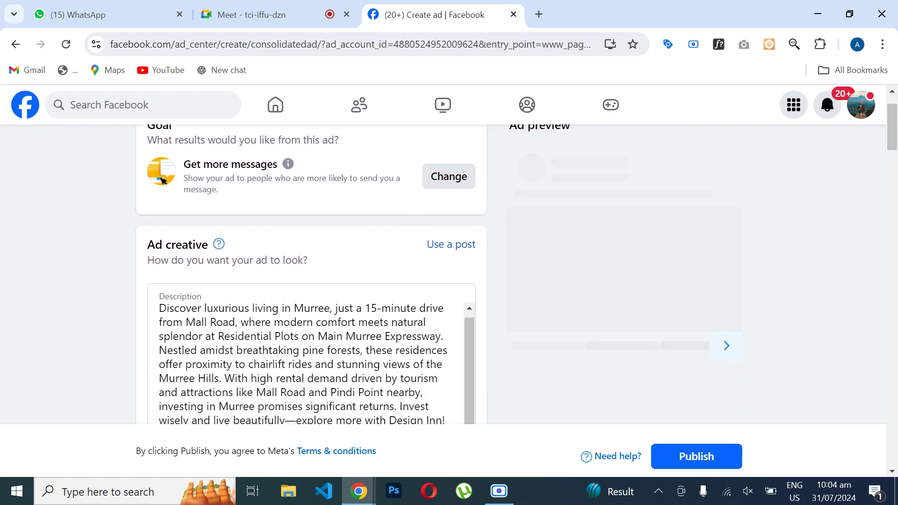
scroll(516, 267, "down", 3)
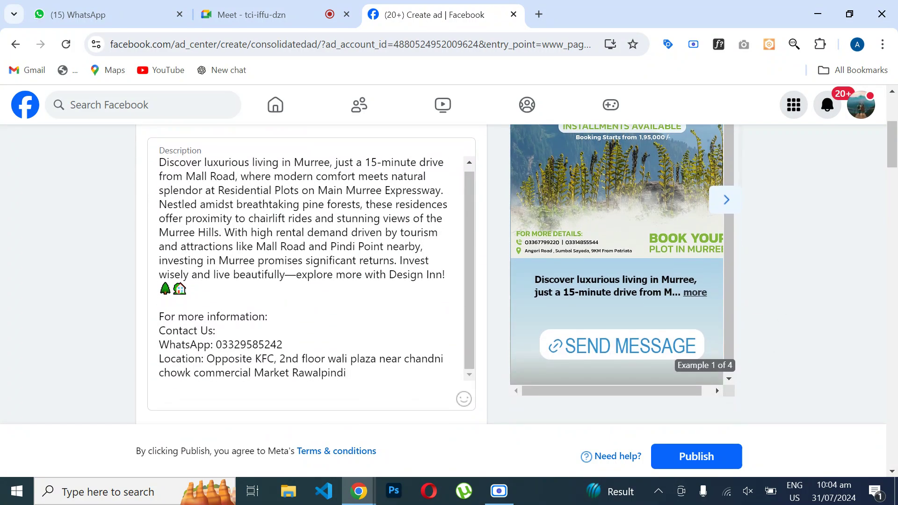
scroll(162, 164, "up", 3)
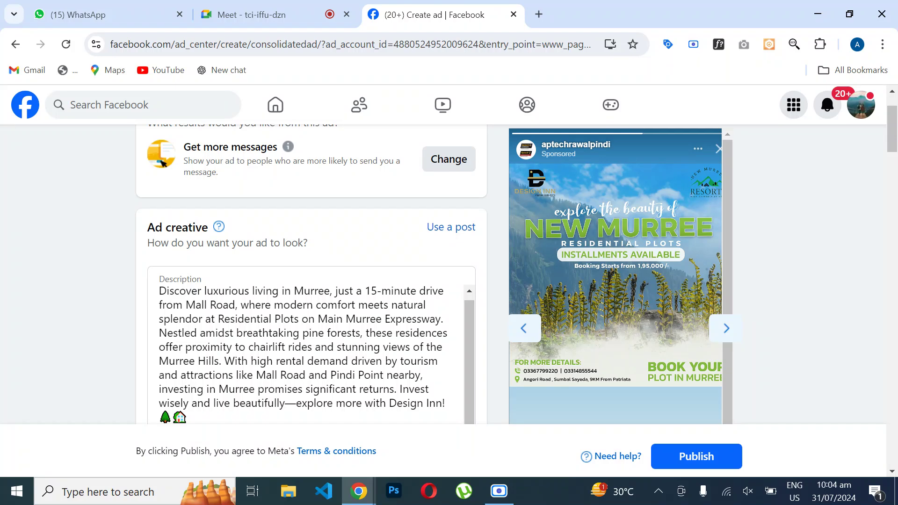
scroll(449, 271, "down", 5)
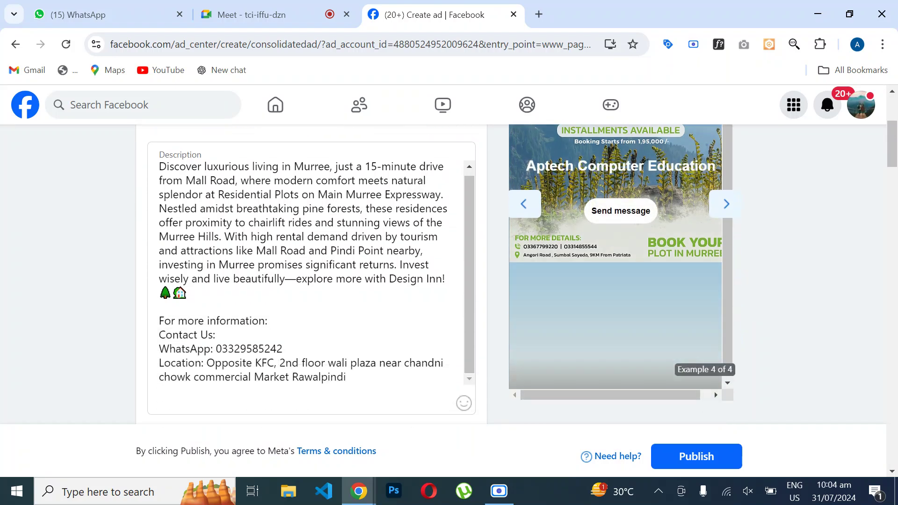
scroll(449, 271, "down", 6)
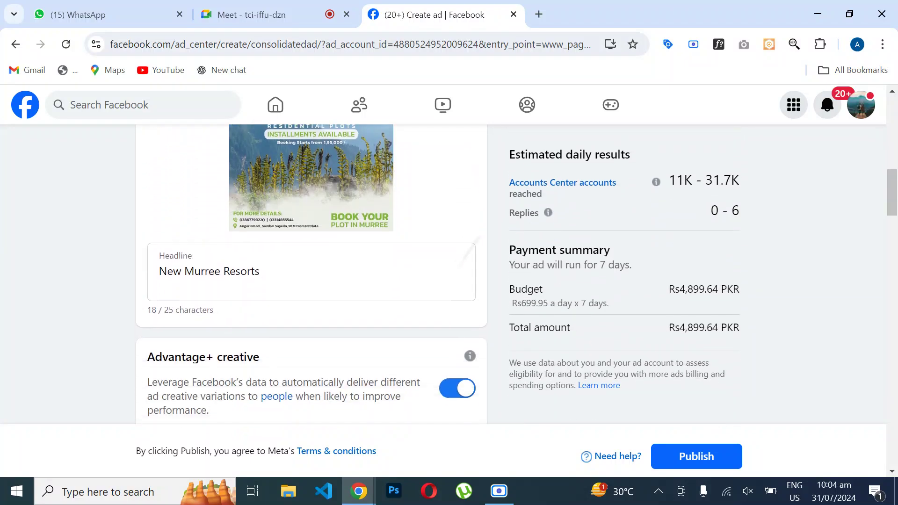
scroll(449, 272, "down", 3)
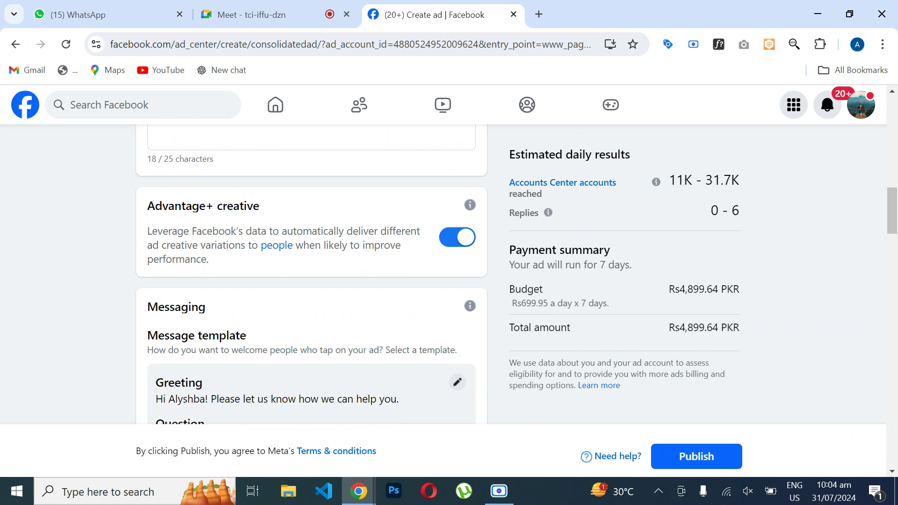
scroll(311, 276, "down", 2)
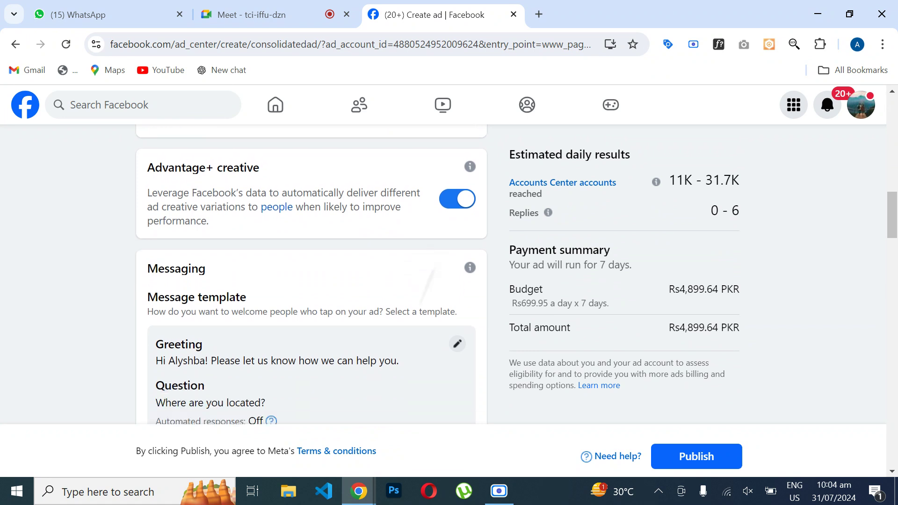
scroll(311, 276, "down", 1)
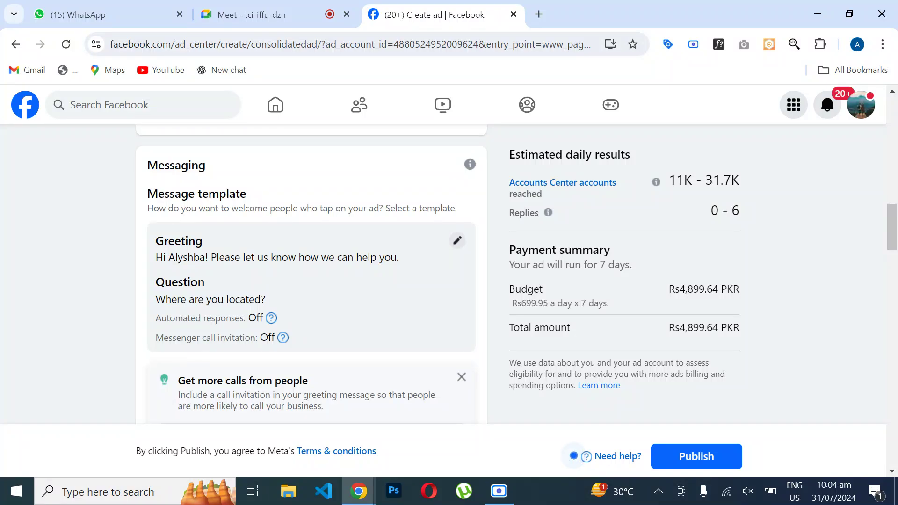
Step: Edit the message template's greeting, inserting "Thanks for messaging us." before the sentence "Please let us know how we can help you."
left_click(458, 240)
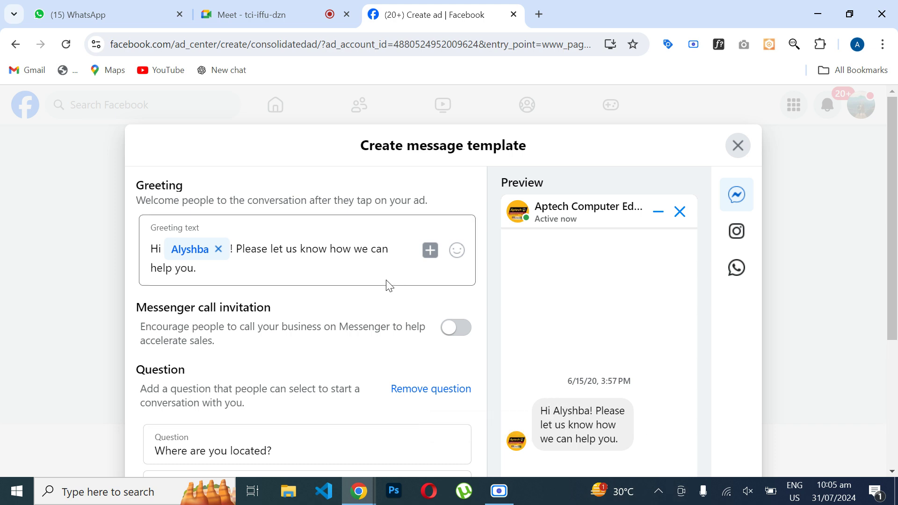
left_click(238, 254)
type(". ")
type("Thab")
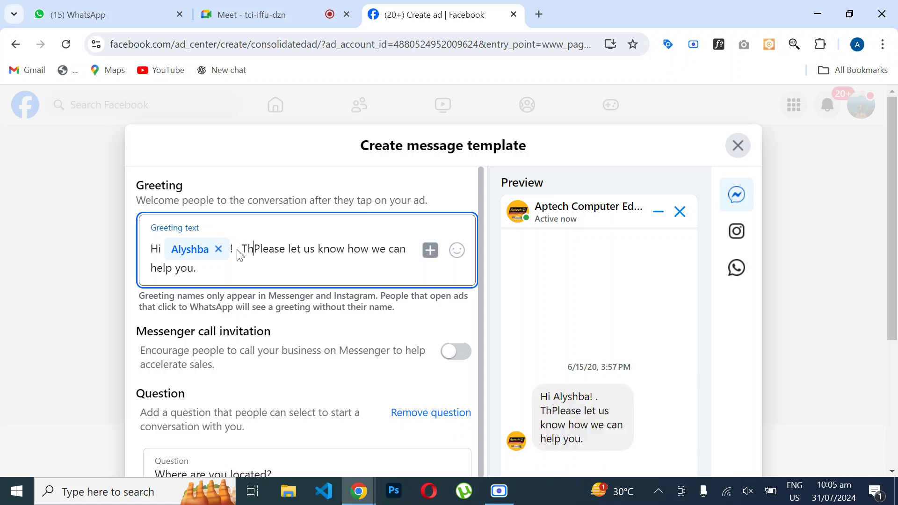
key("BackSpace")
type("nksa")
key("BackSpace")
key("BackSpace")
key("BackSpace")
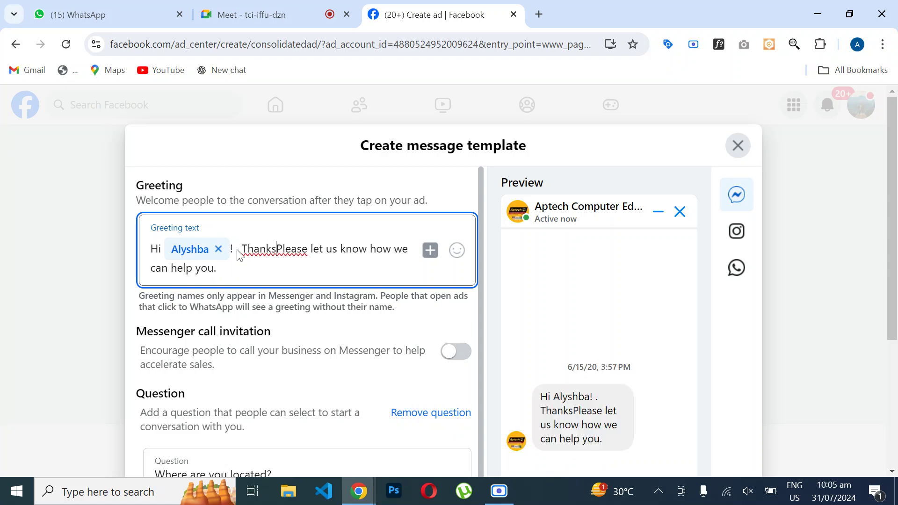
type("s for messaing")
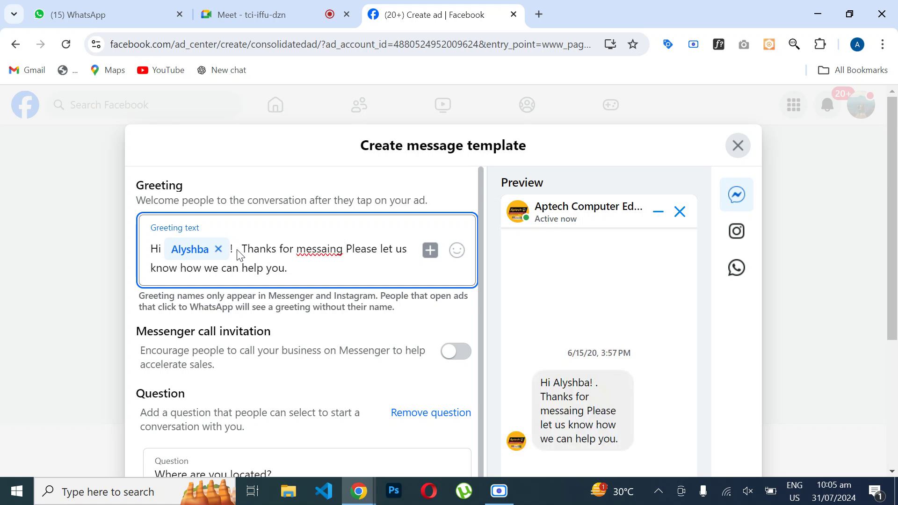
key("BackSpace")
key("BackSpace")
key("BackSpace")
key("BackSpace")
type("gin")
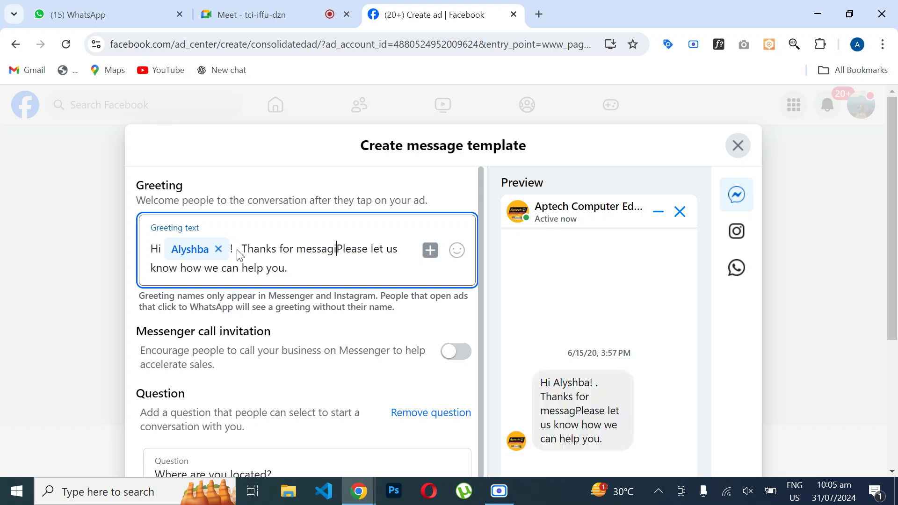
type("g us.")
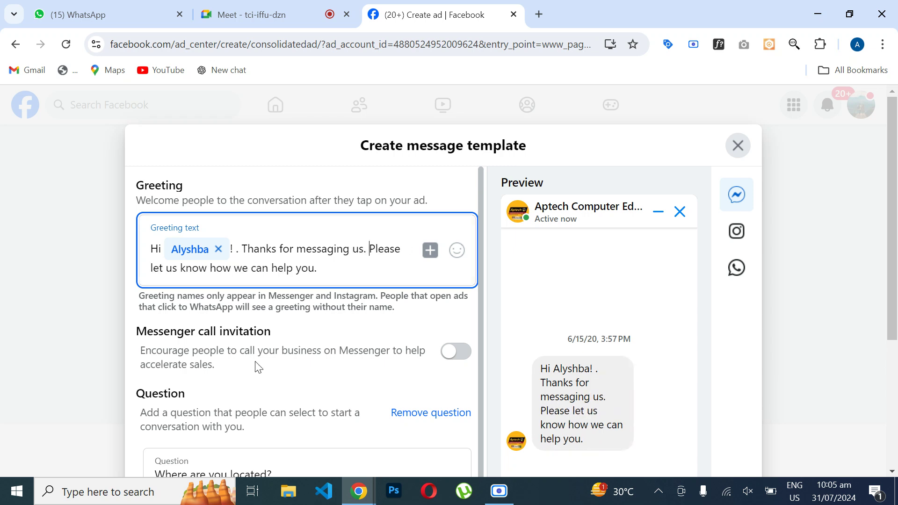
Step: Enable the Messenger call invitation in the message template with the text "Call now for faster service."
scroll(256, 368, "down", 1)
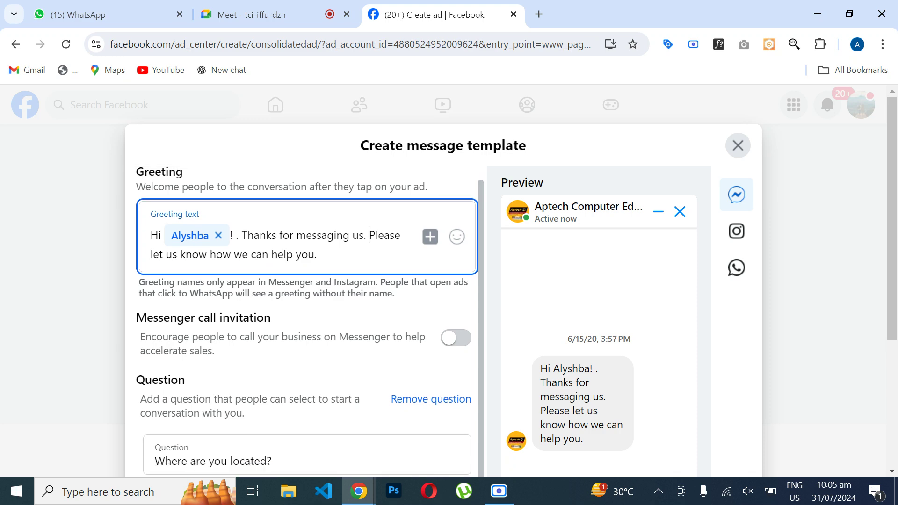
scroll(304, 304, "down", 4)
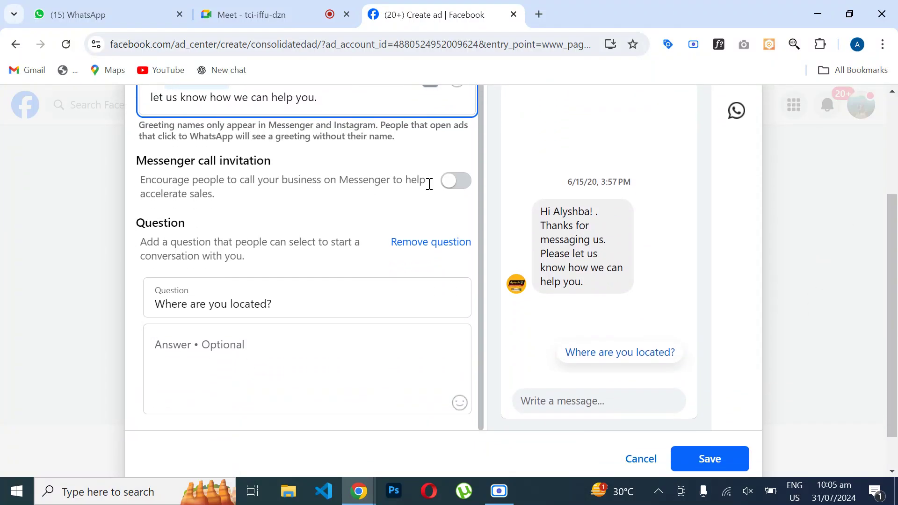
scroll(453, 187, "down", 1)
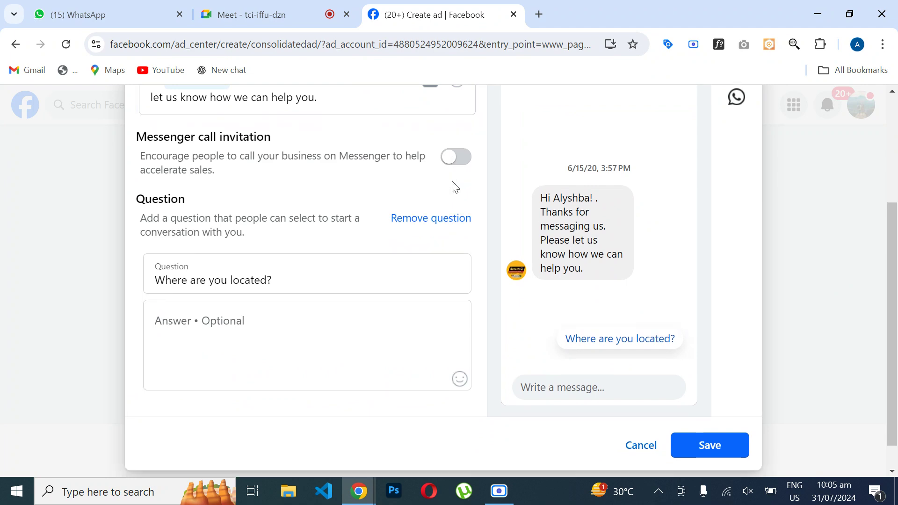
left_click(458, 157)
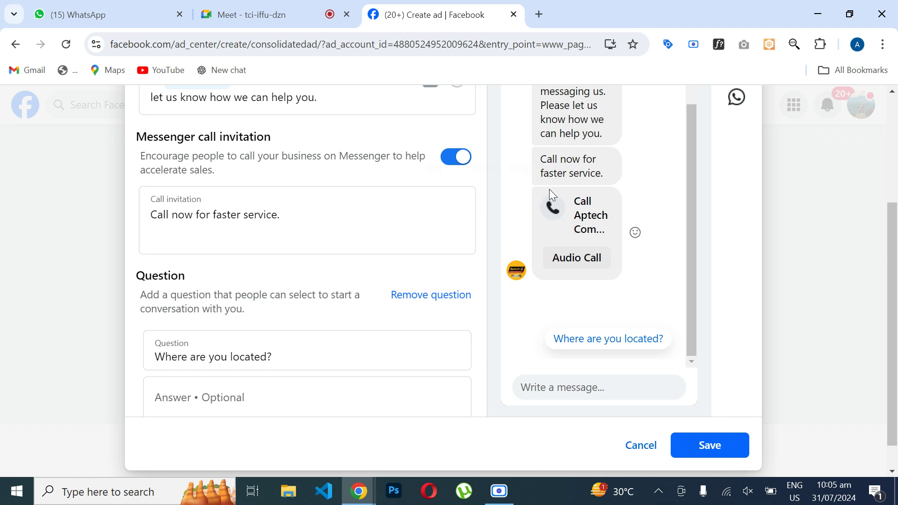
left_click(289, 217)
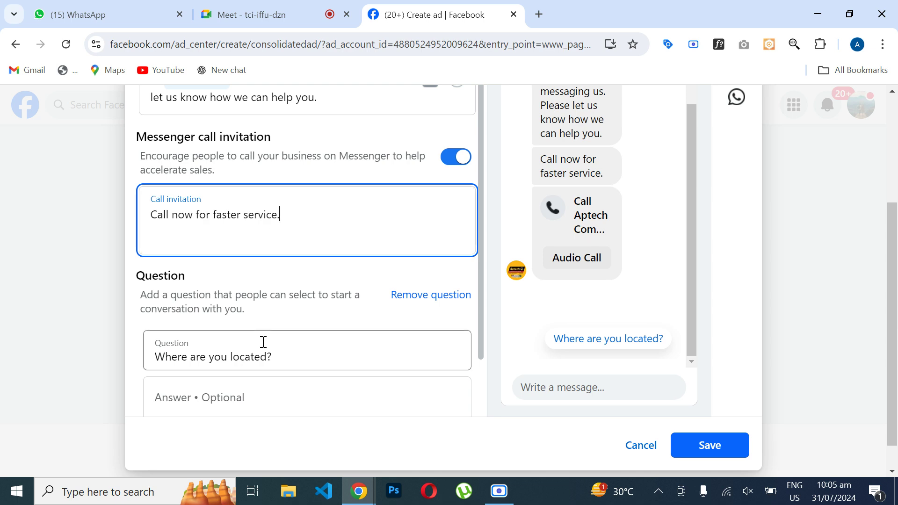
Step: Replace the message template's question with "Which plot size is available?"
scroll(257, 323, "down", 1)
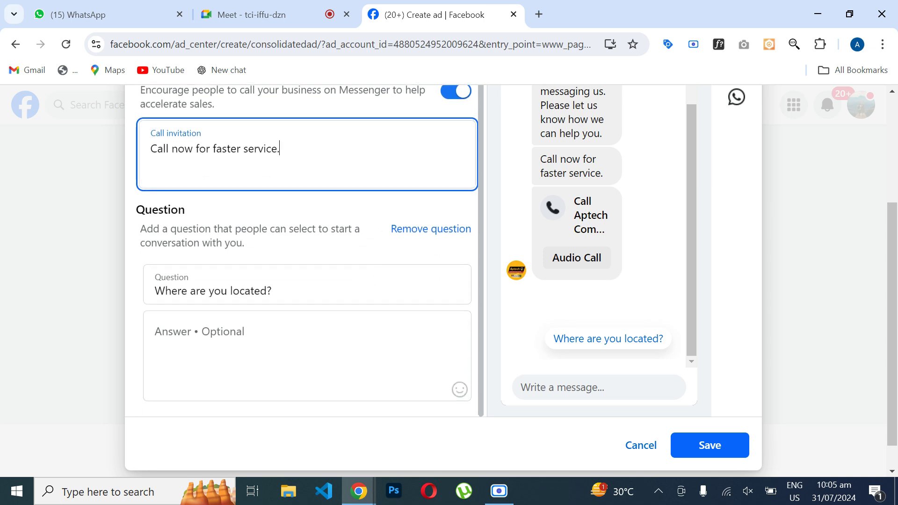
left_click(270, 302)
key("ctrl+a")
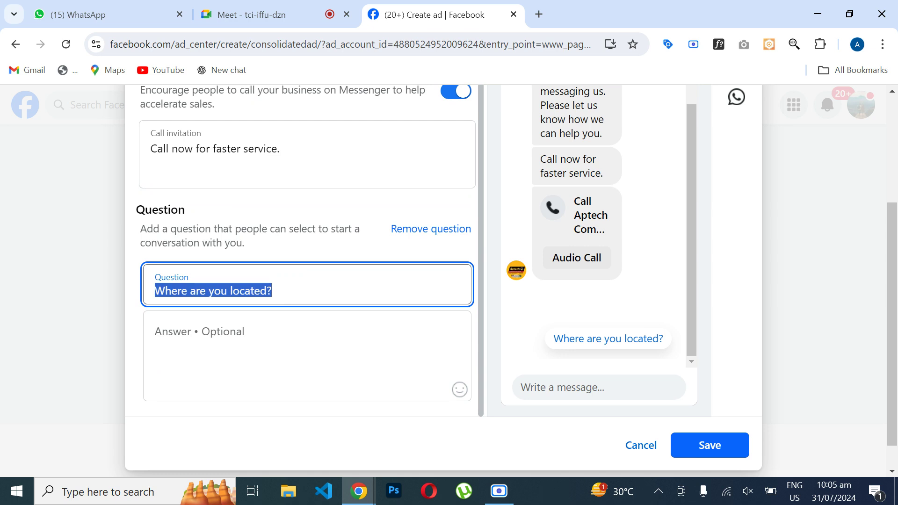
type("Which plot size")
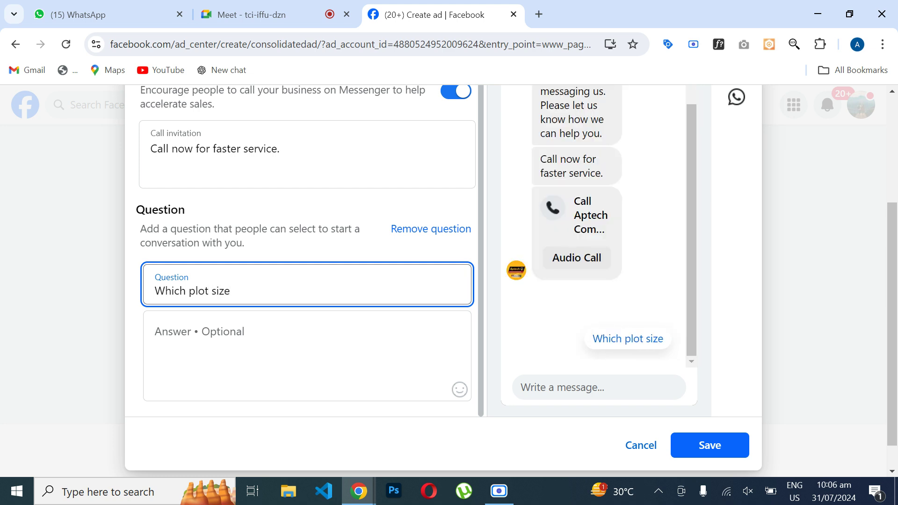
type("is available?")
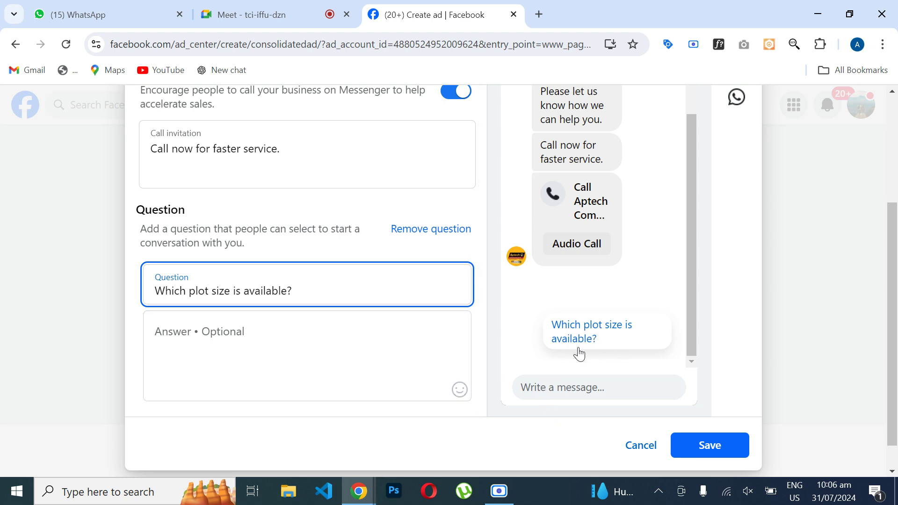
Step: Enter the automated answer "We have residential plots of 3 marla, 5 marla and 1 kanal" and save the message template
left_click(315, 351)
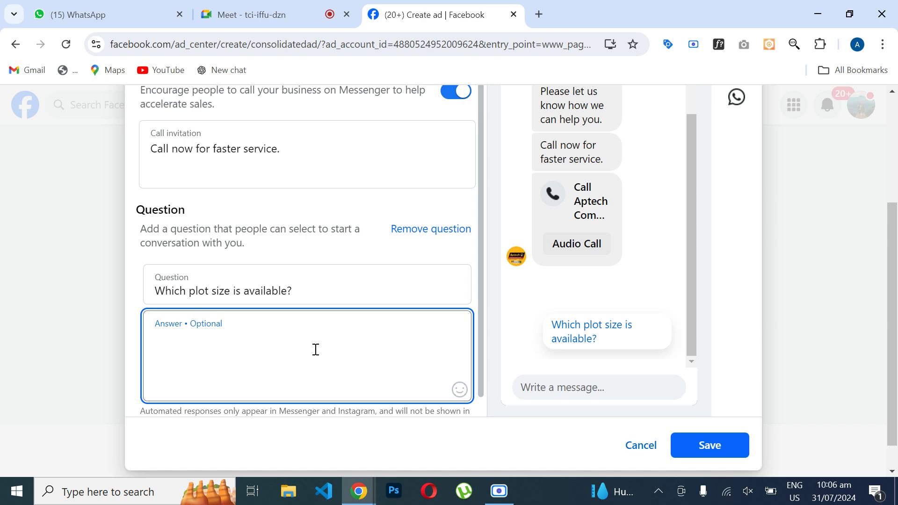
type("We have re")
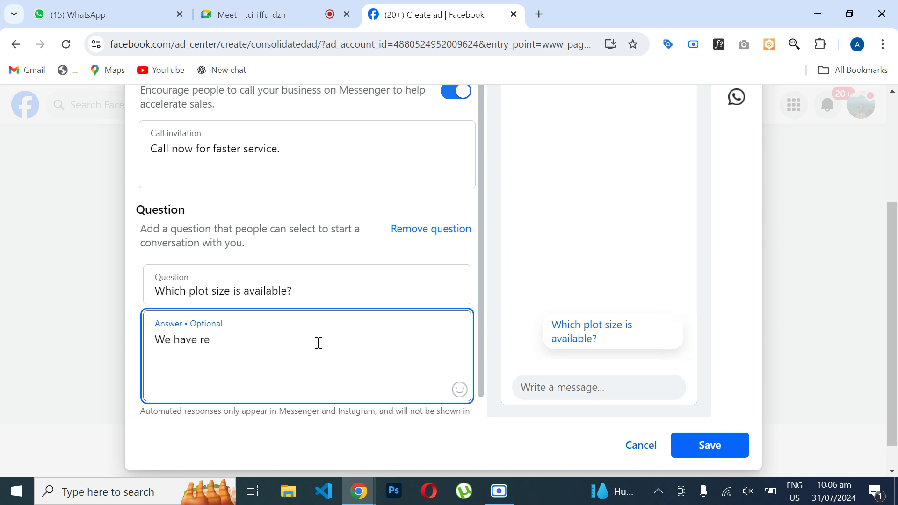
type("sidential plots")
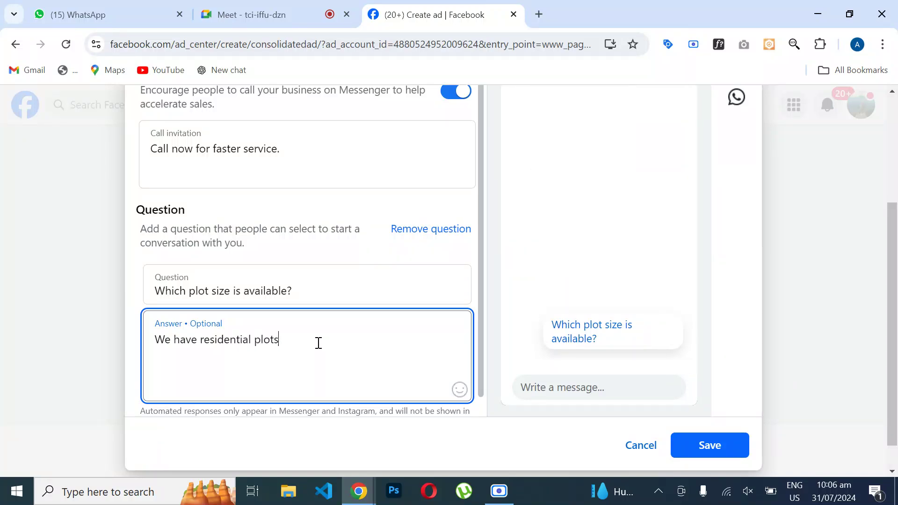
type(" of 3 mar")
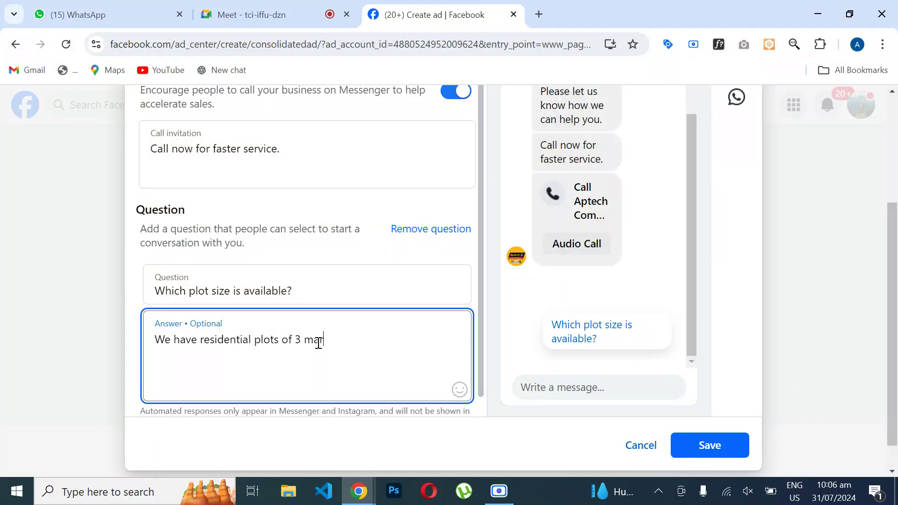
type("la, ")
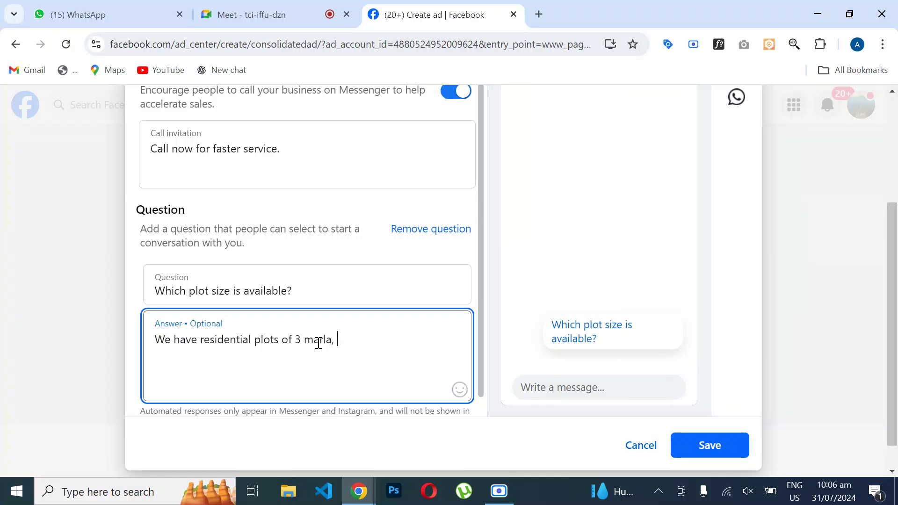
type("5 marla and 1 kanal")
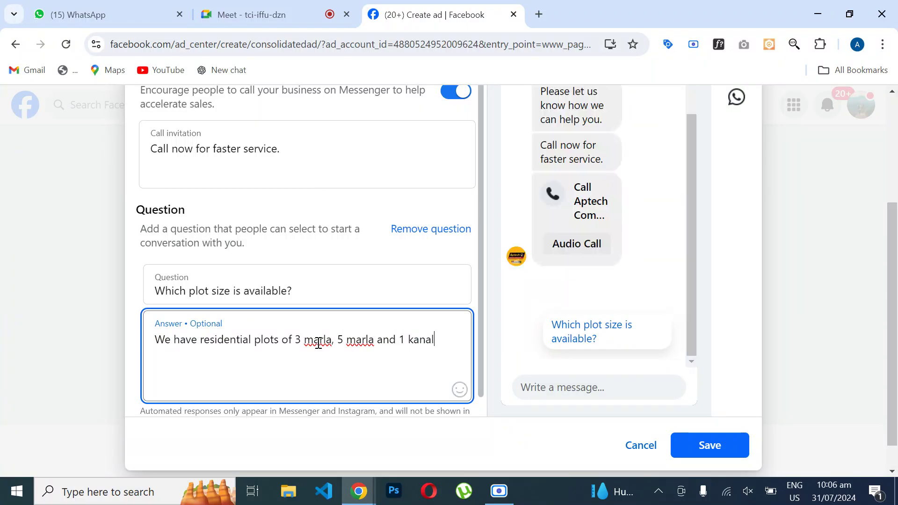
left_click(705, 442)
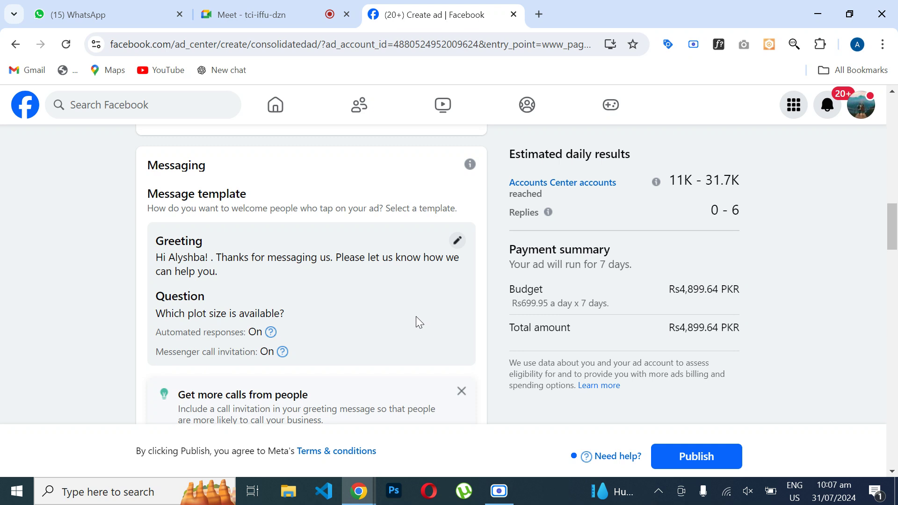
Step: Review the ad form's message template, messaging apps, WhatsApp number options, Special Ad Category and Audience sections
scroll(417, 317, "down", 1)
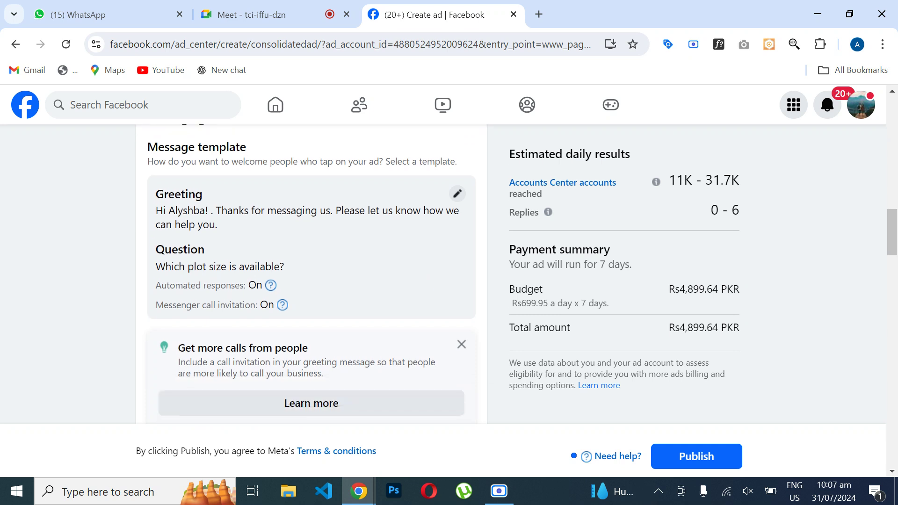
scroll(311, 276, "down", 6)
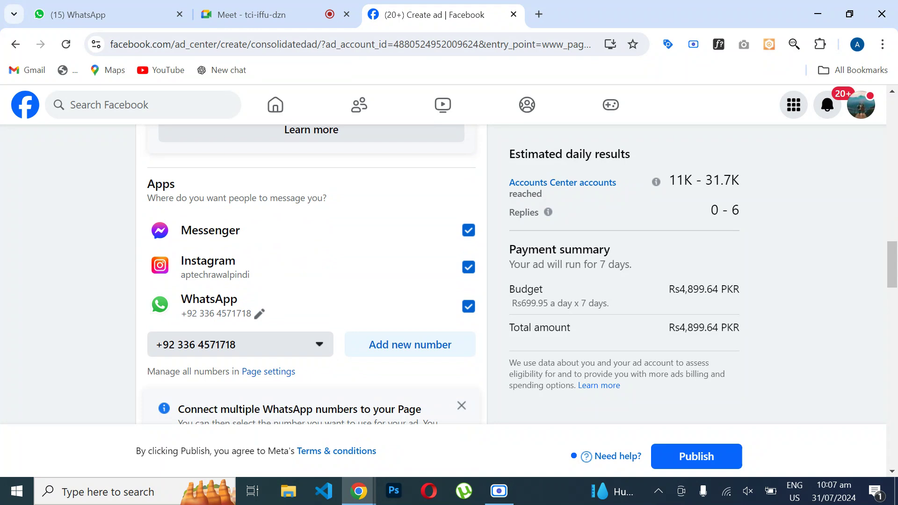
scroll(312, 275, "down", 2)
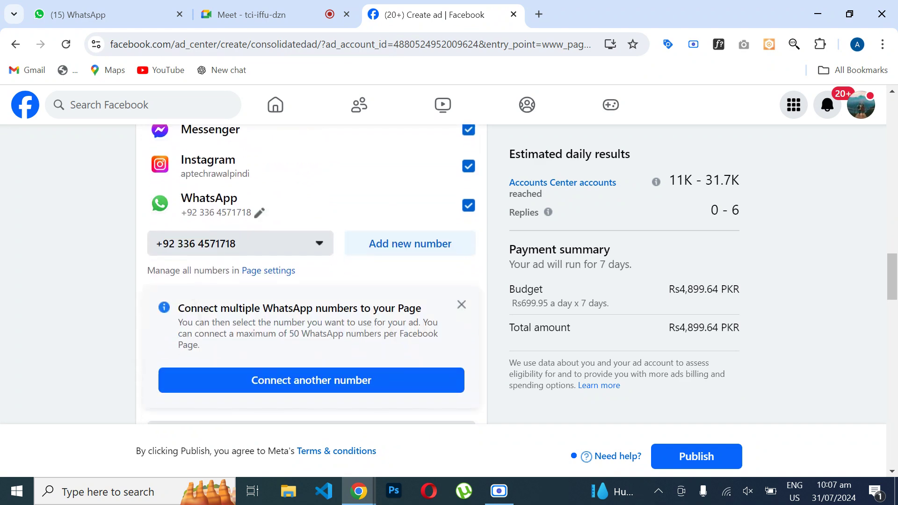
scroll(312, 274, "down", 6)
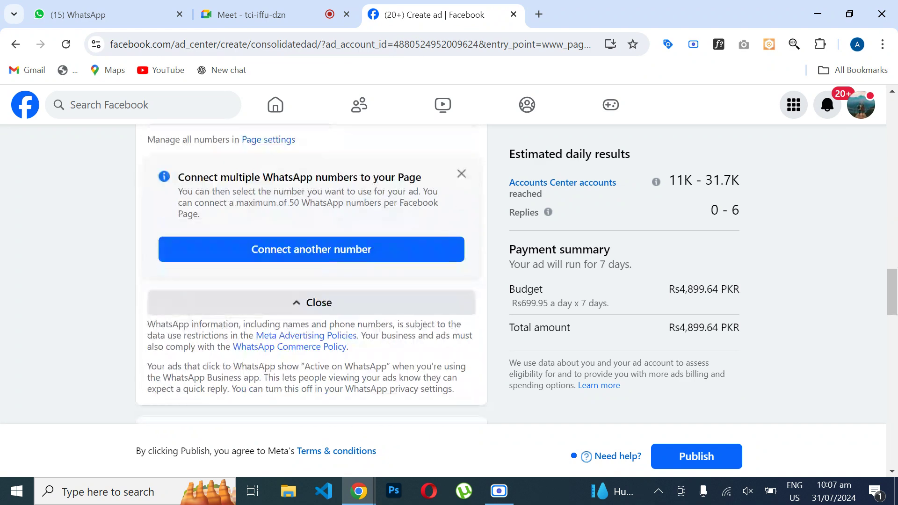
scroll(312, 274, "down", 2)
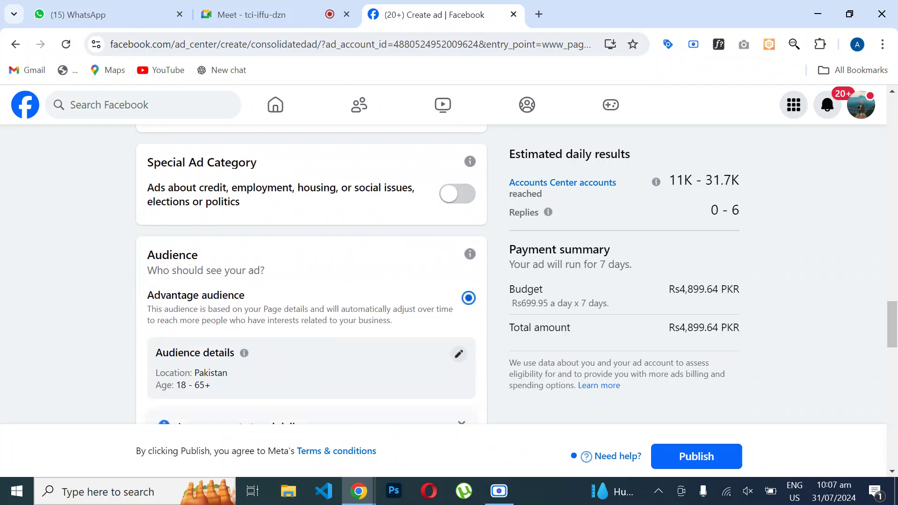
scroll(312, 275, "down", 1)
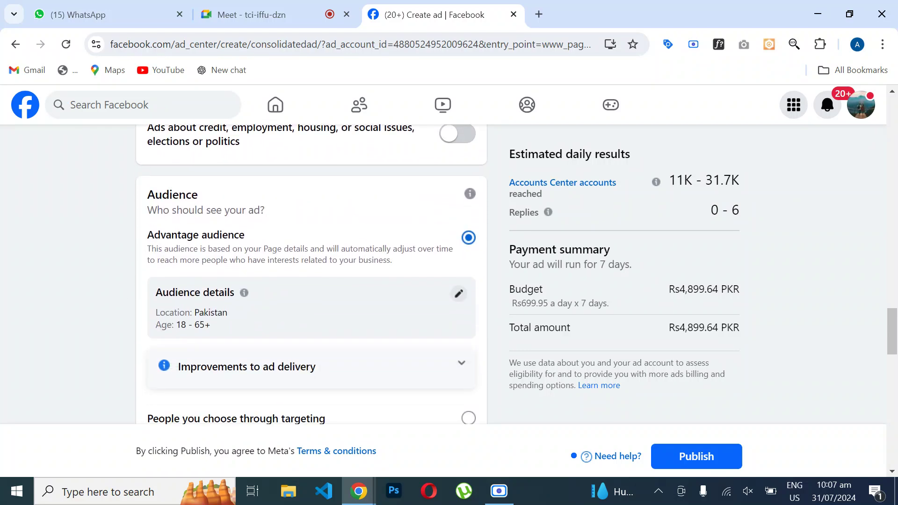
scroll(312, 275, "up", 4)
scroll(312, 274, "up", 6)
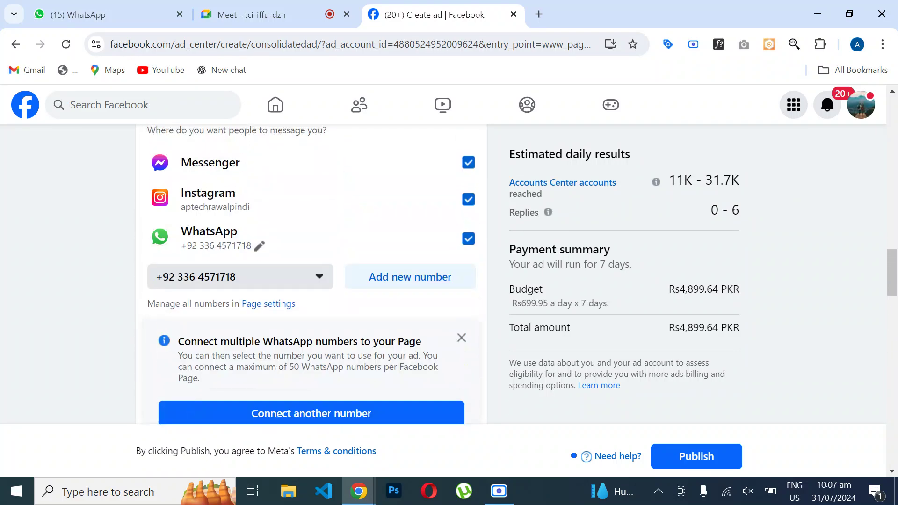
scroll(312, 274, "down", 4)
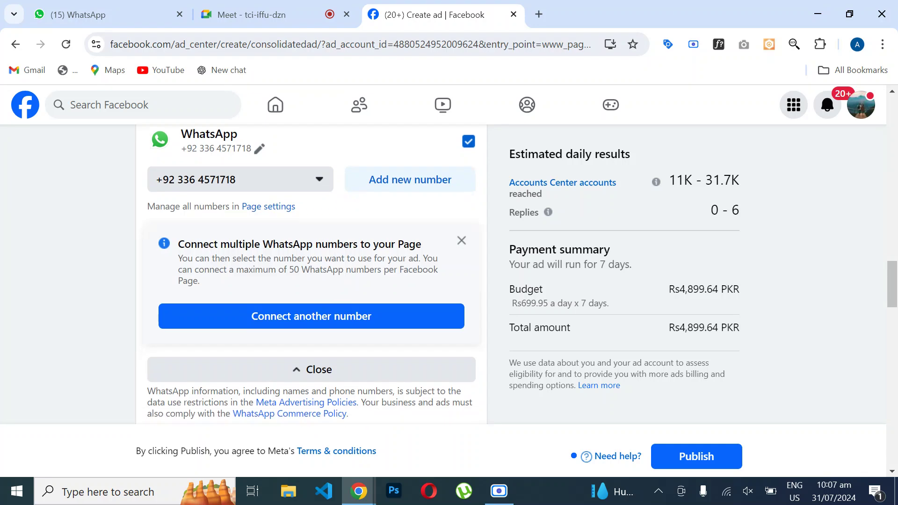
scroll(312, 274, "down", 4)
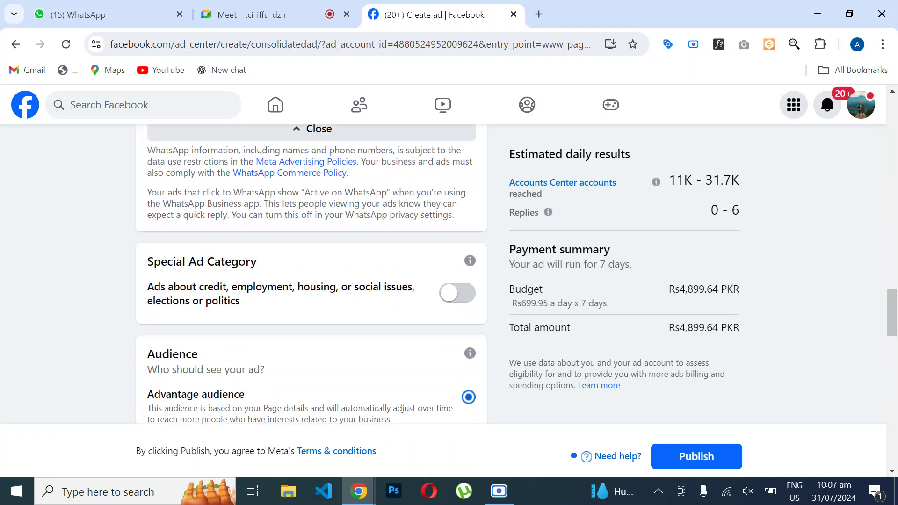
scroll(312, 274, "down", 4)
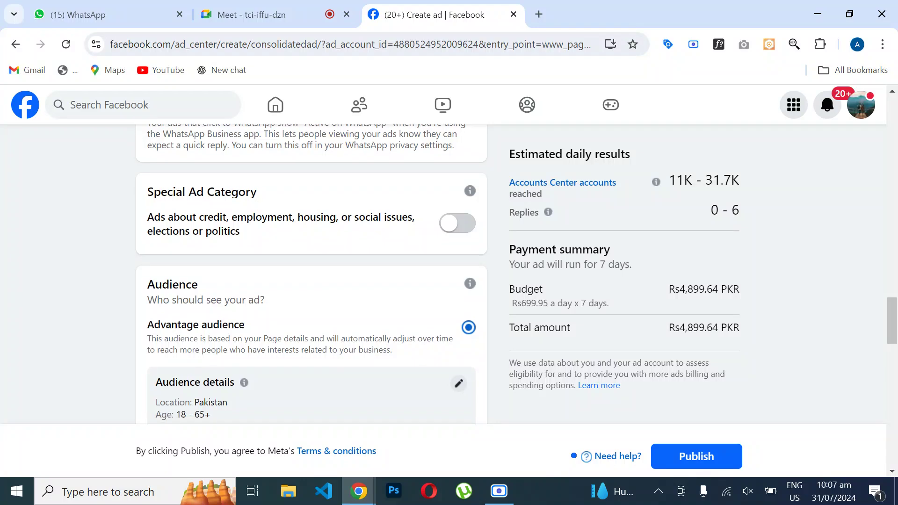
scroll(311, 274, "down", 1)
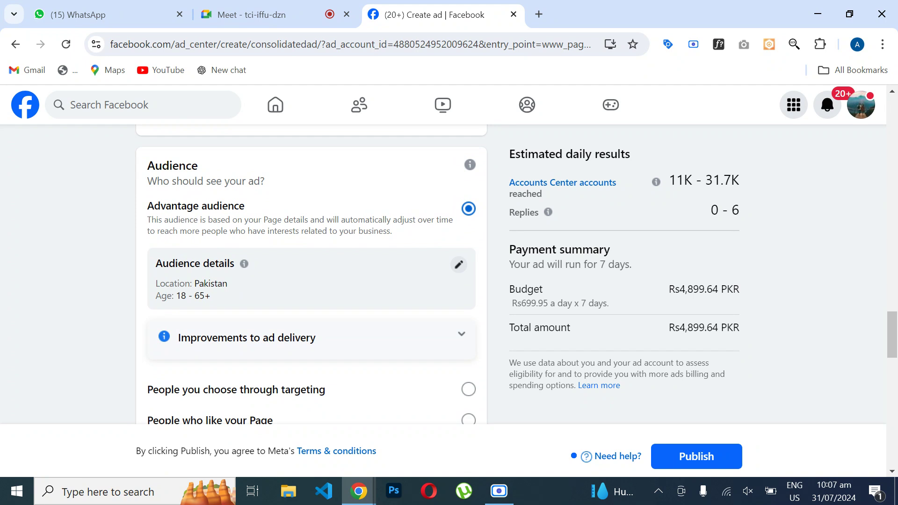
left_click(459, 265)
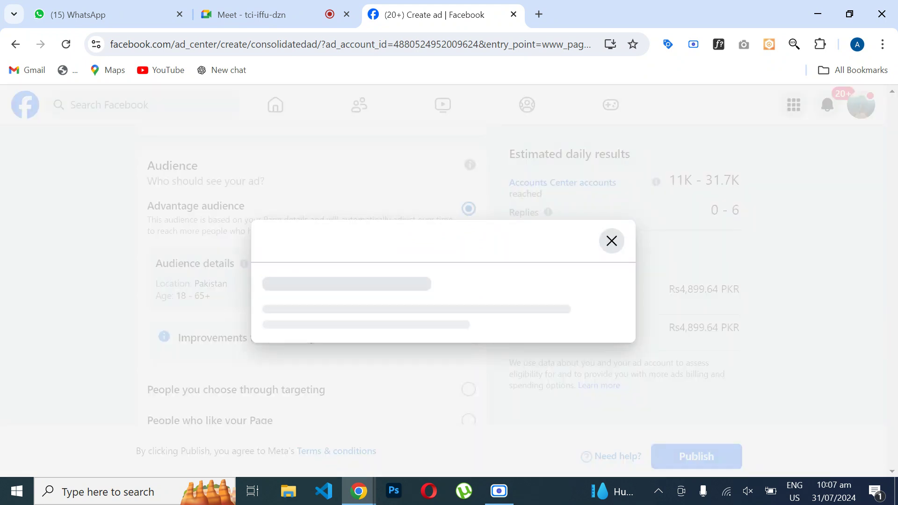
left_click(634, 146)
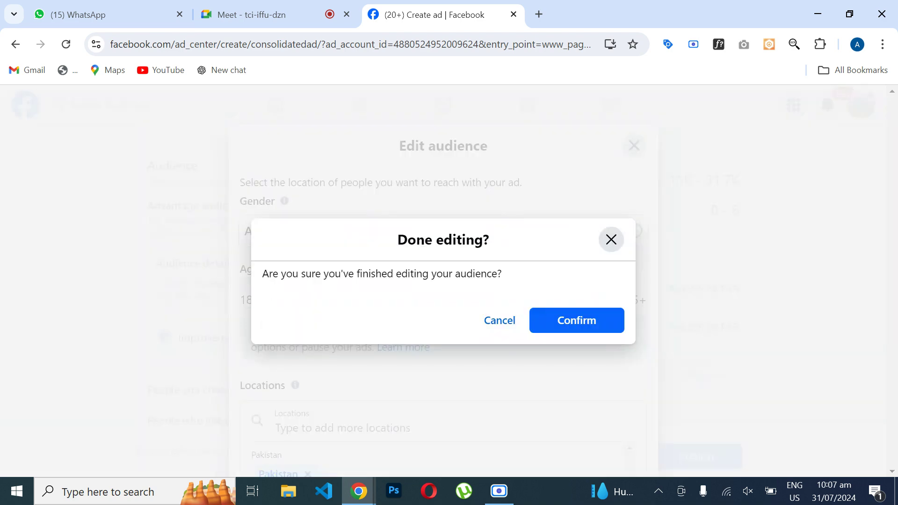
left_click(543, 323)
scroll(573, 456, "down", 5)
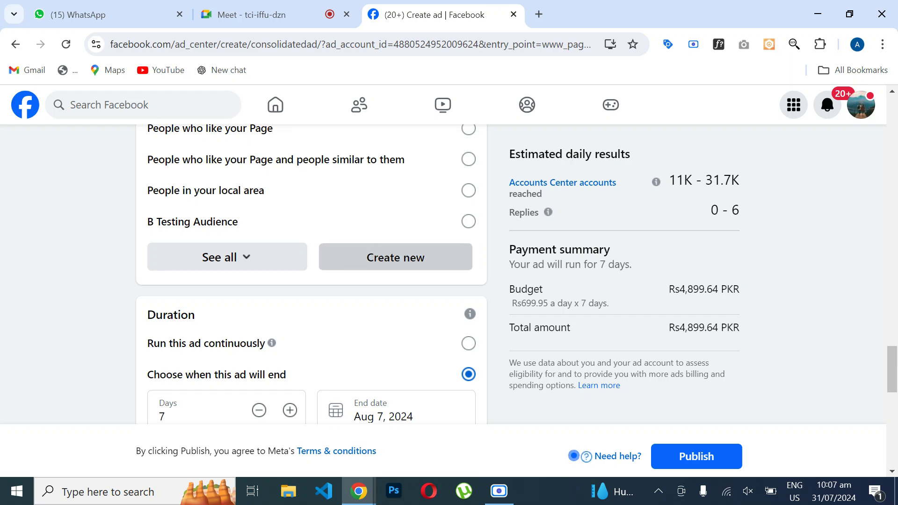
left_click(396, 257)
scroll(447, 322, "down", 6)
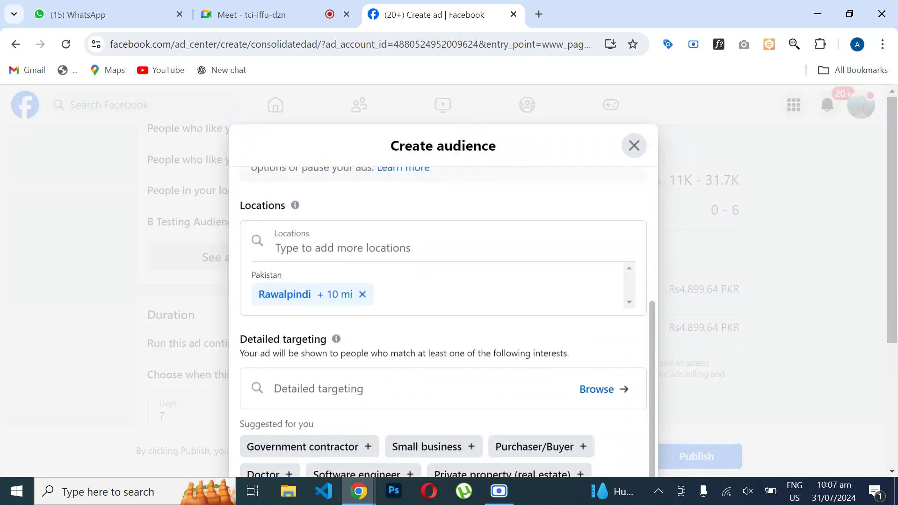
scroll(448, 322, "up", 6)
key("Escape")
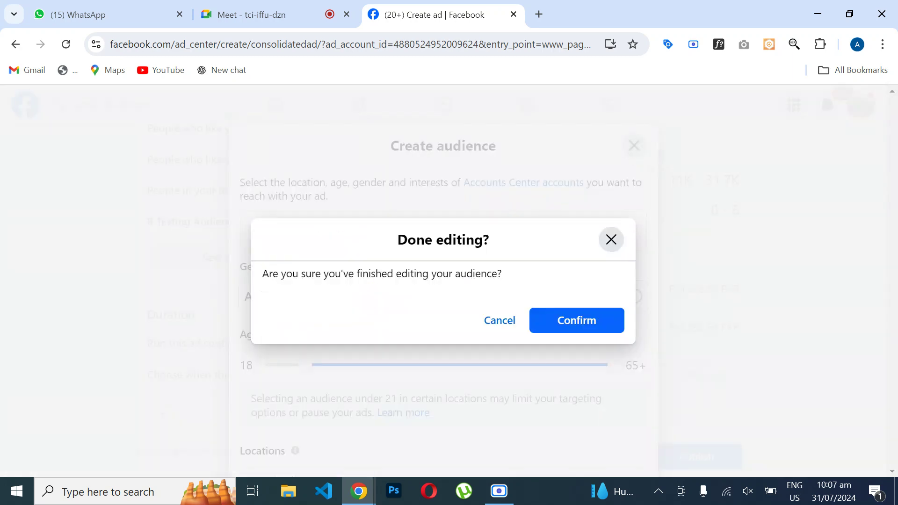
key("Return")
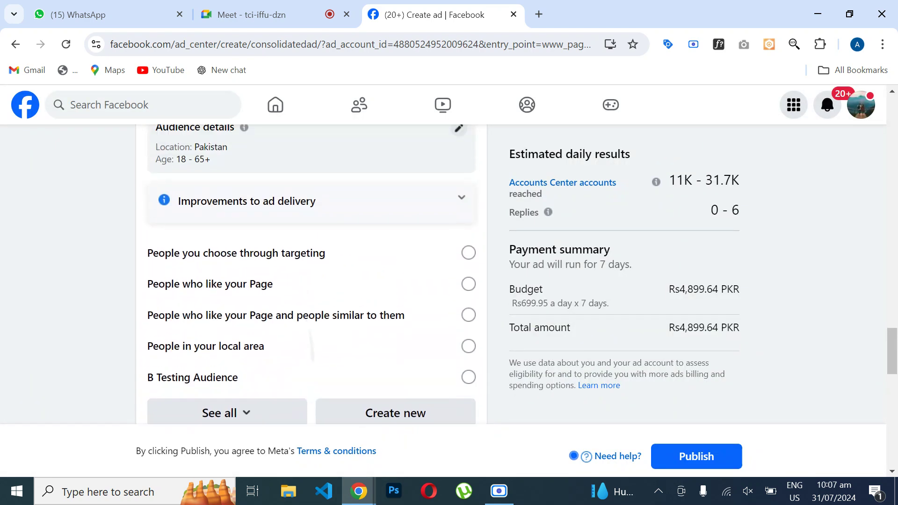
Step: Open the Advantage audience details for editing, try the Men gender option and set gender back to All
left_click(457, 285)
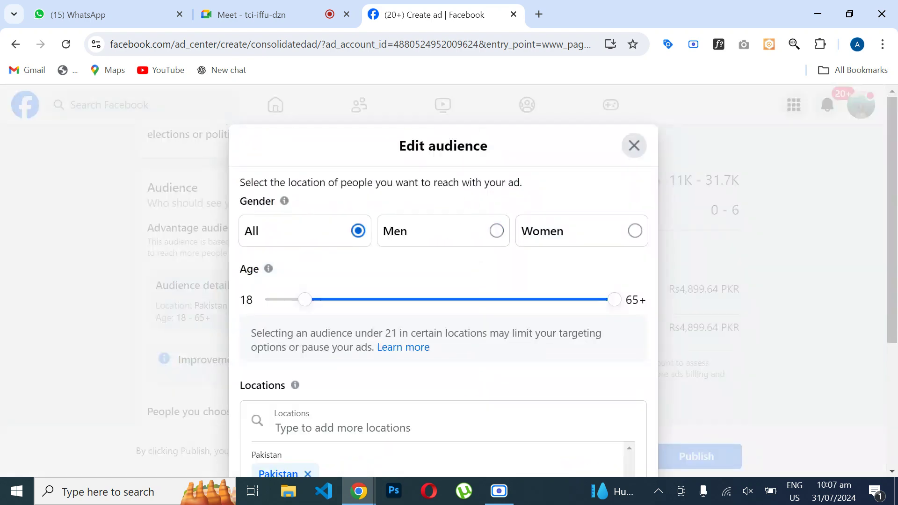
scroll(443, 323, "down", 1)
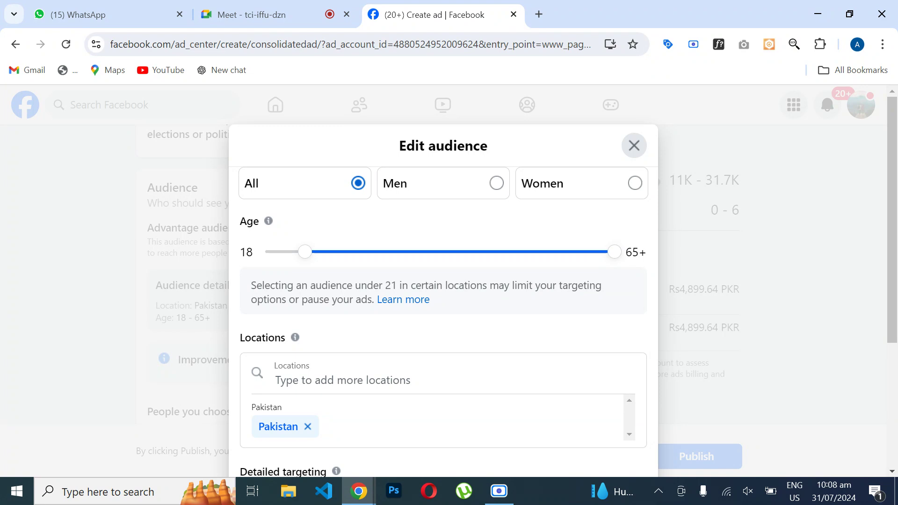
scroll(443, 323, "up", 1)
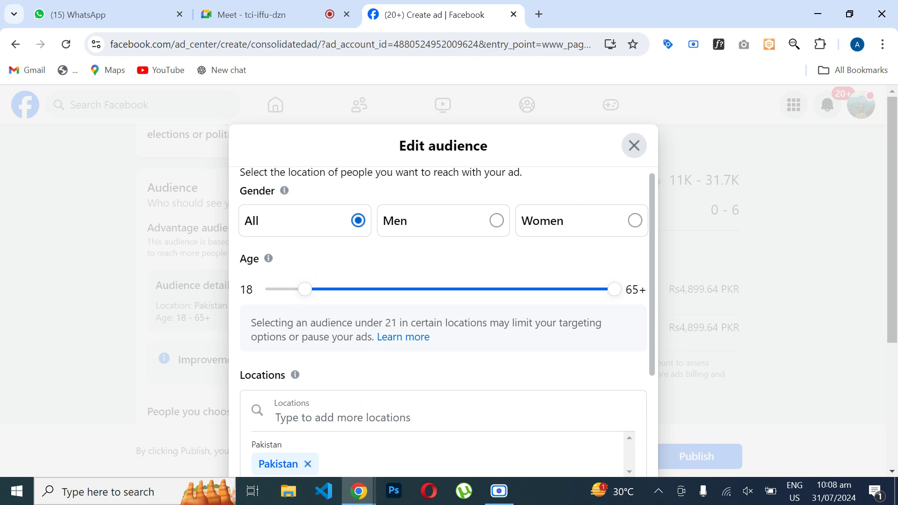
left_click(496, 220)
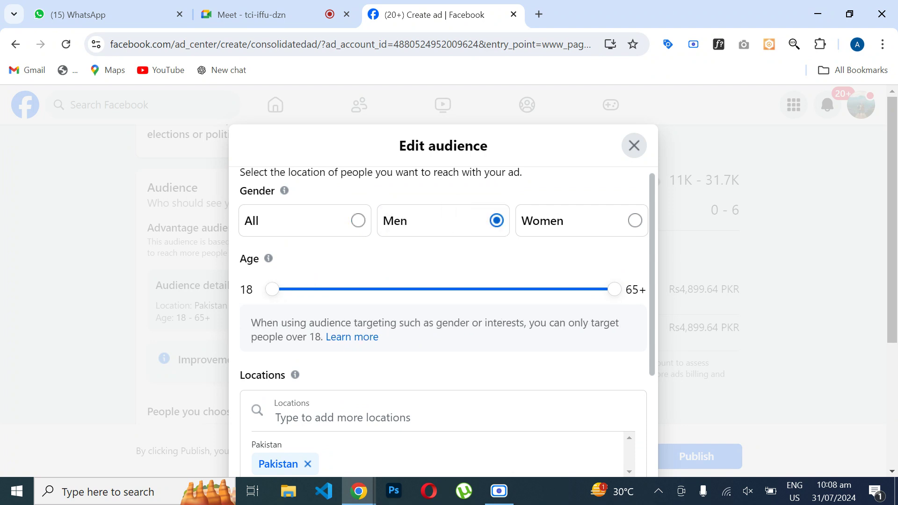
left_click(357, 220)
Step: Set the audience's age range to 27–55
scroll(358, 220, "down", 1)
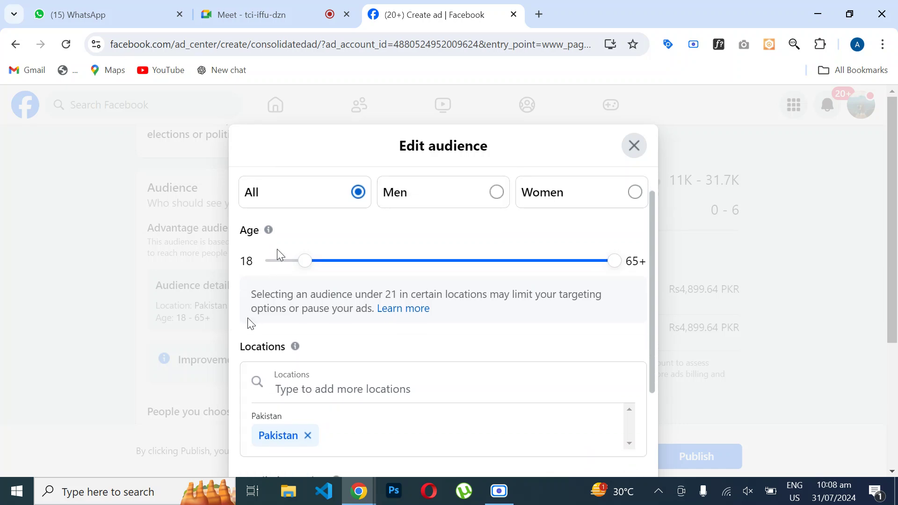
left_click_drag(307, 267, 365, 267)
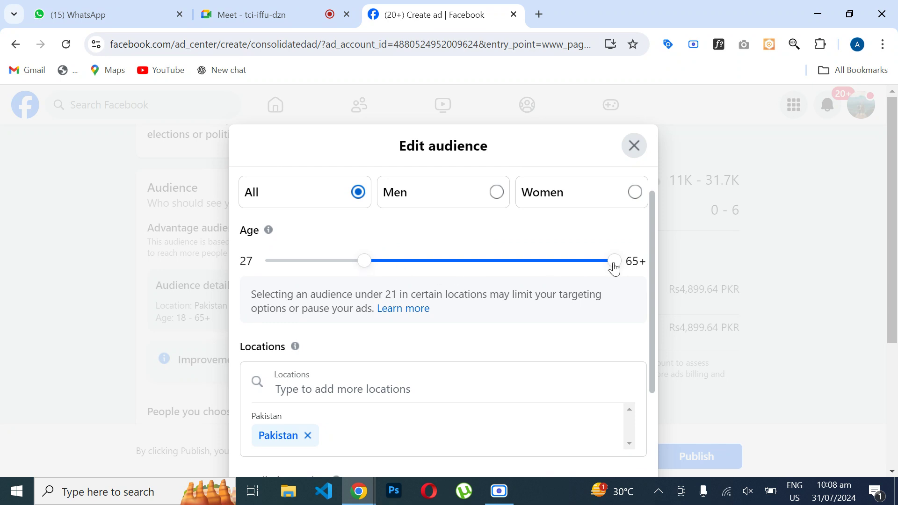
left_click_drag(614, 268, 555, 263)
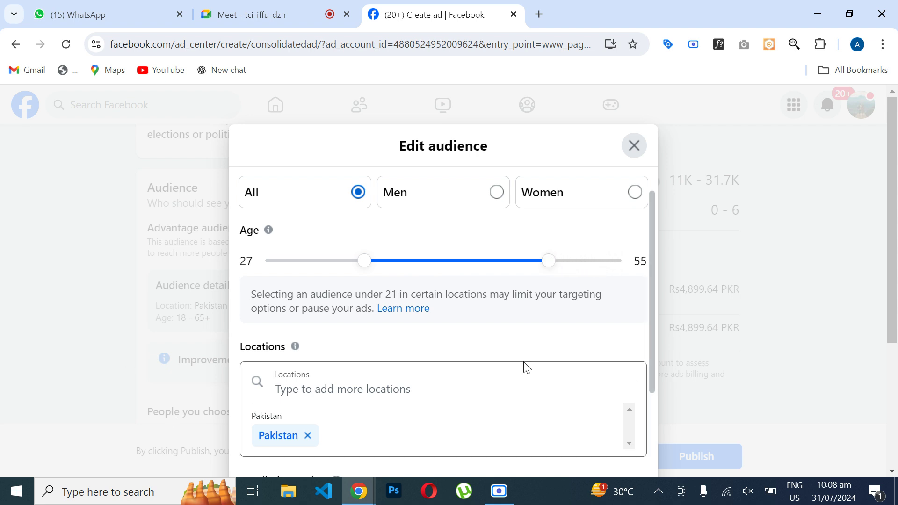
Step: Add the country Saudi Arabia to the audience's locations alongside Pakistan
left_click_drag(652, 280, 655, 347)
mouse_move(499, 491)
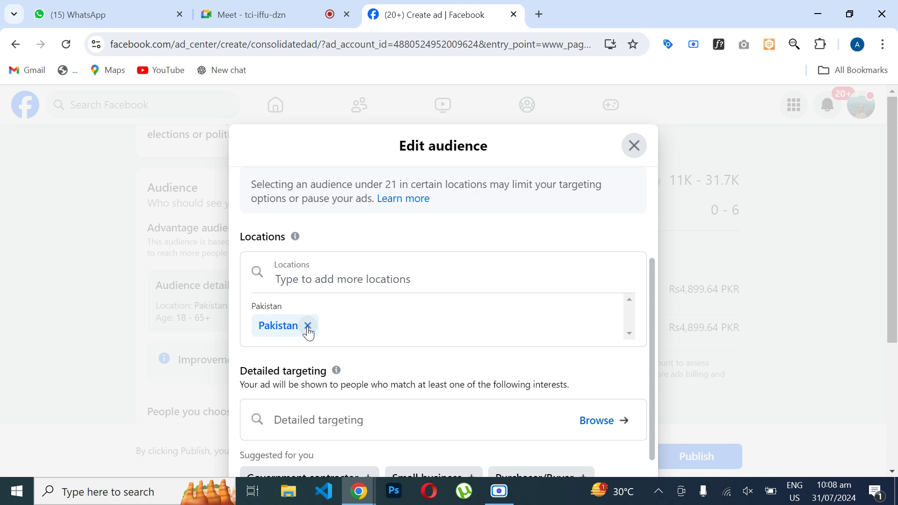
left_click(311, 276)
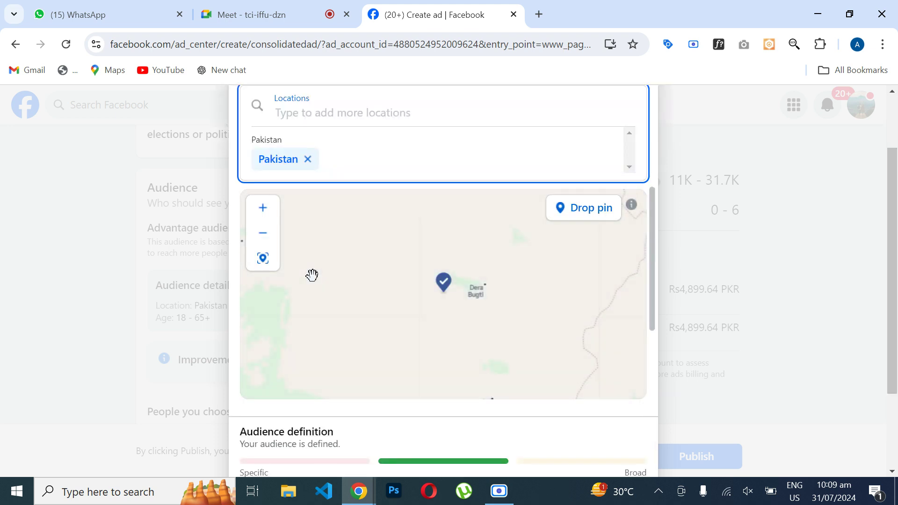
type("saud")
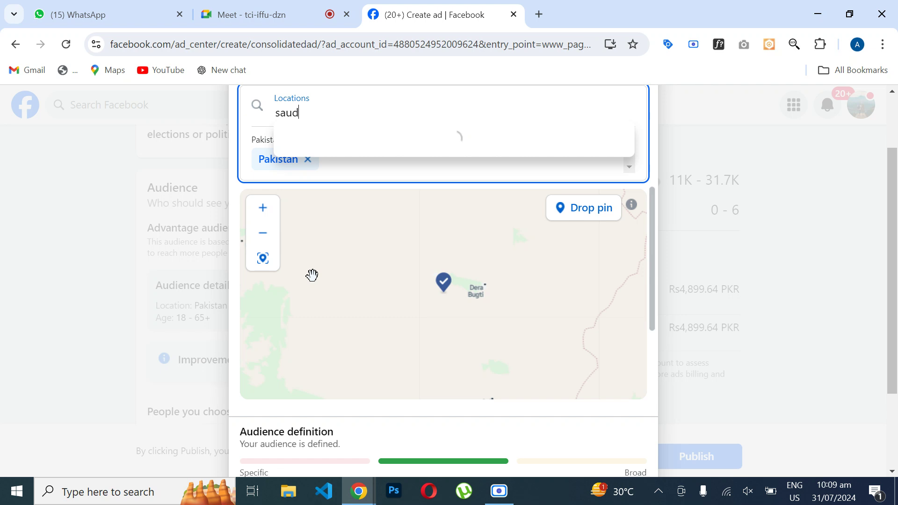
type("i")
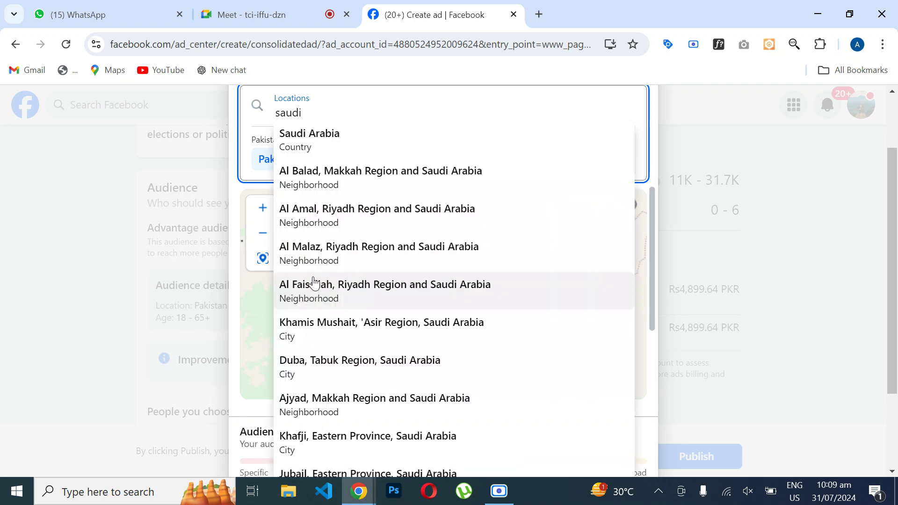
left_click(322, 142)
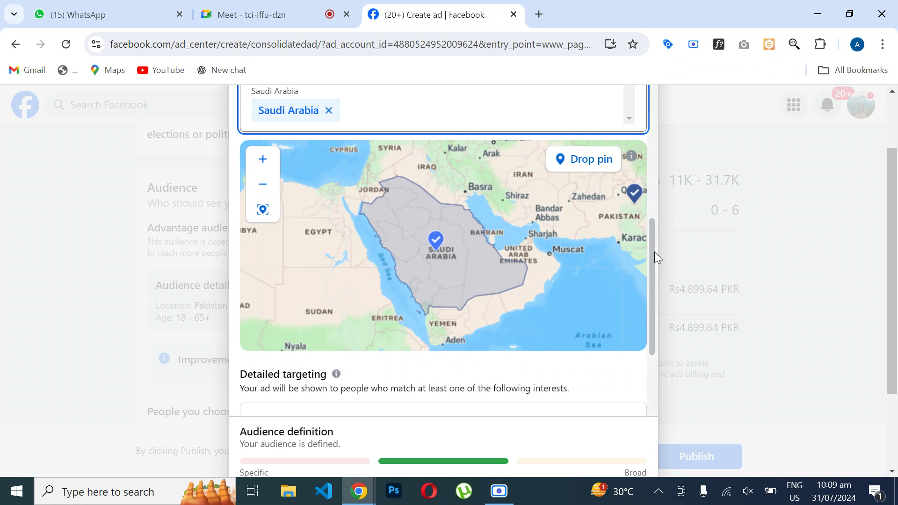
Step: Add the country United Arab Emirates to the audience's locations
left_click_drag(652, 249, 653, 190)
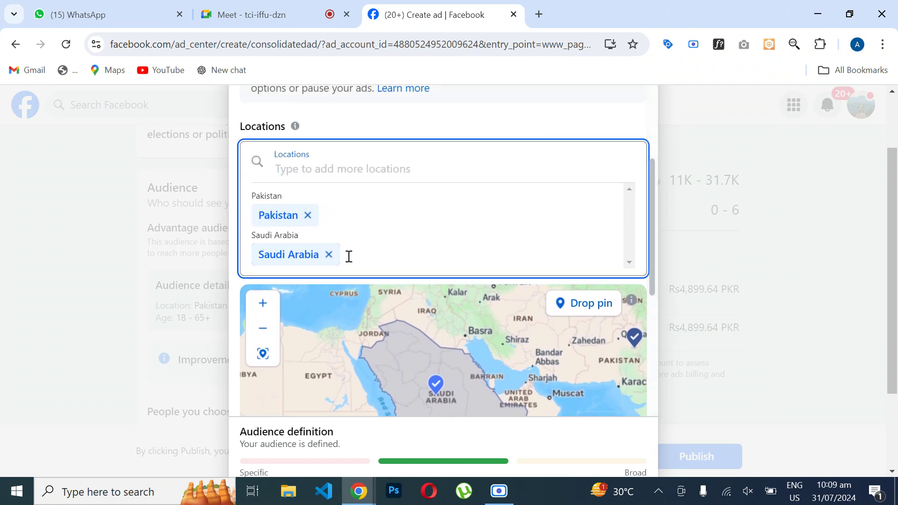
type("uae")
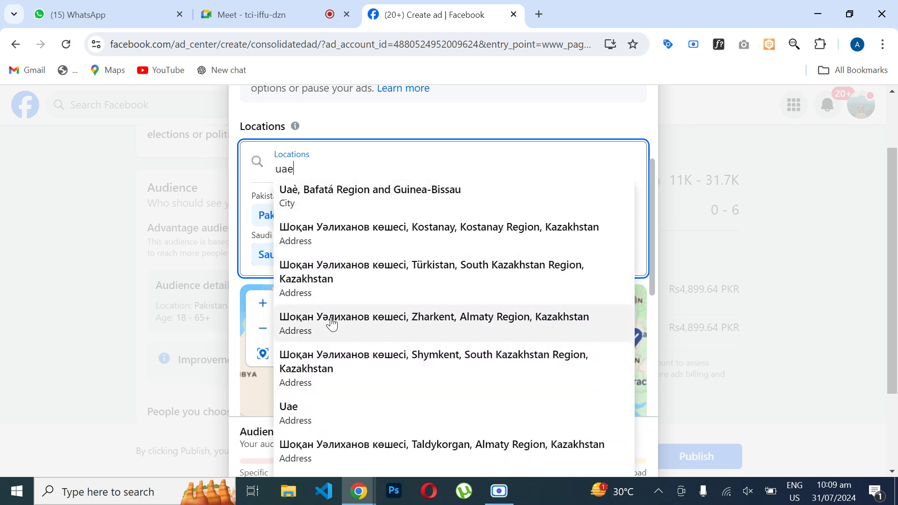
key("BackSpace")
key("BackSpace")
type("ni")
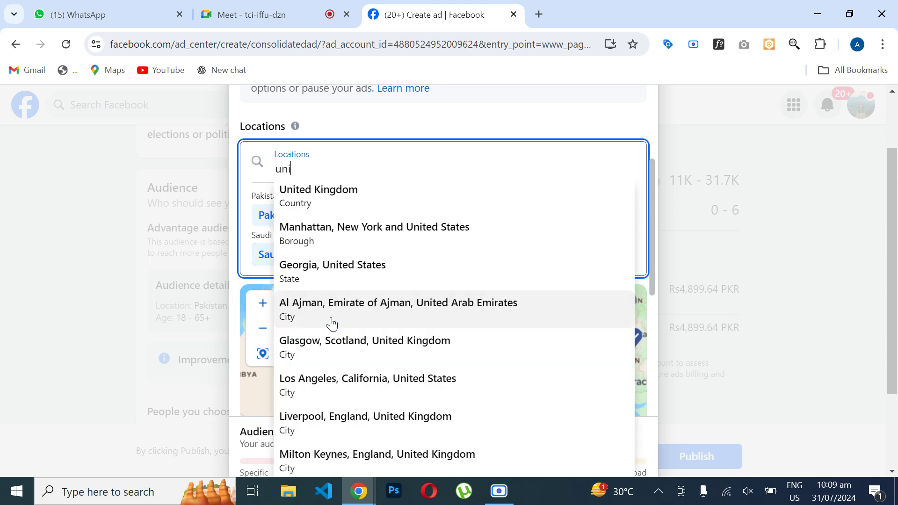
type("ted arab")
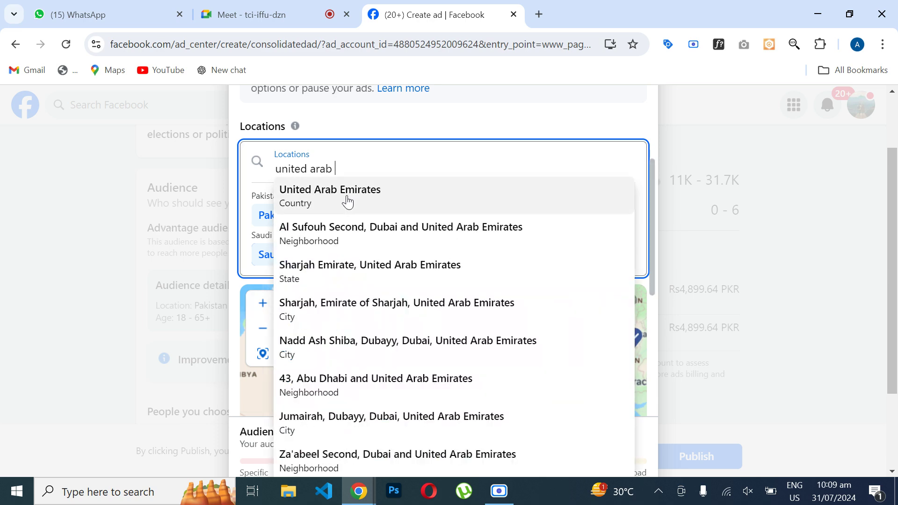
left_click(347, 202)
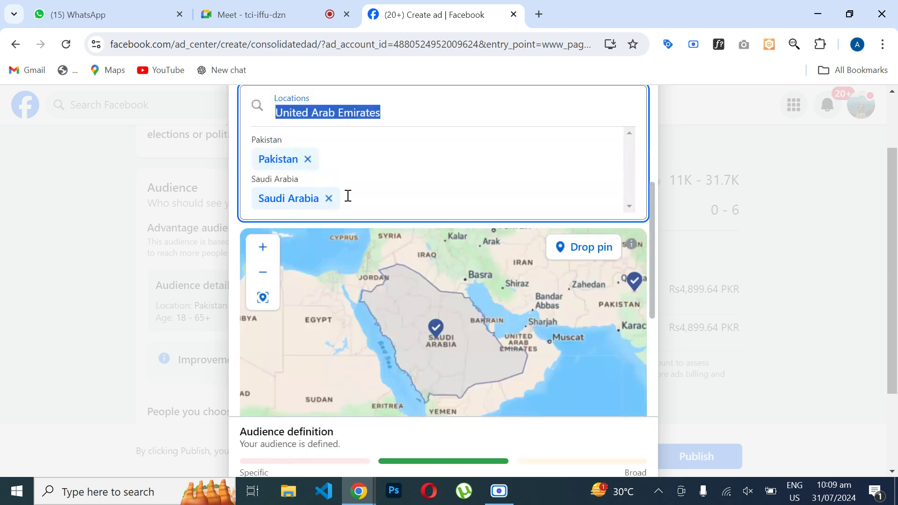
left_click_drag(653, 292, 657, 229)
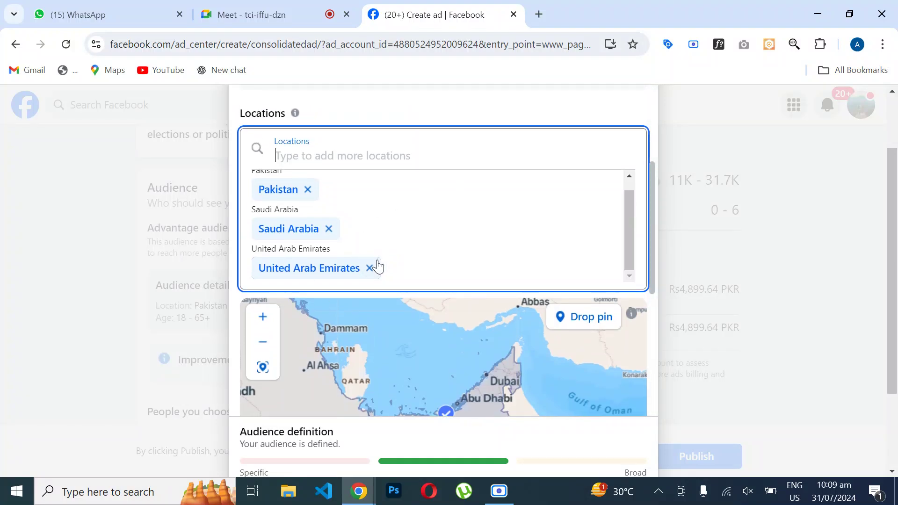
Step: Open the detailed targeting browser and examine the categories under Demographics, Interests and Behaviors
left_click_drag(651, 271, 658, 406)
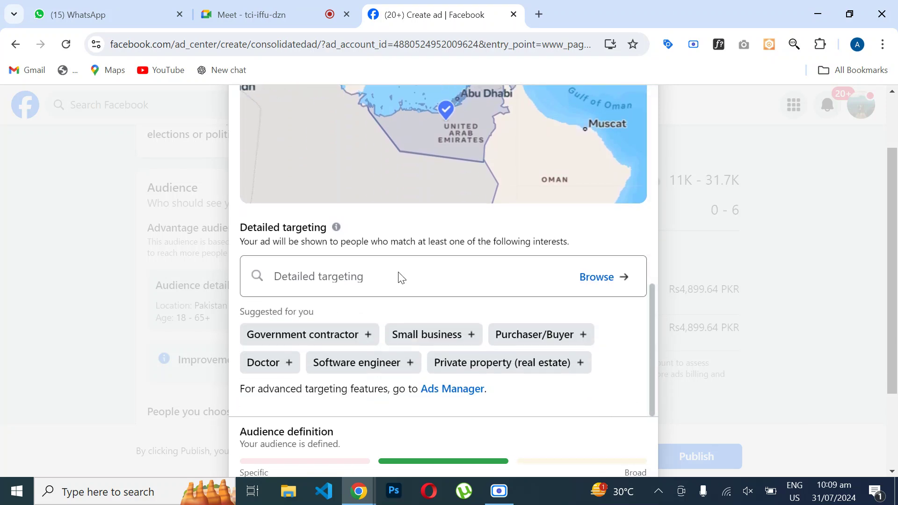
left_click(594, 287)
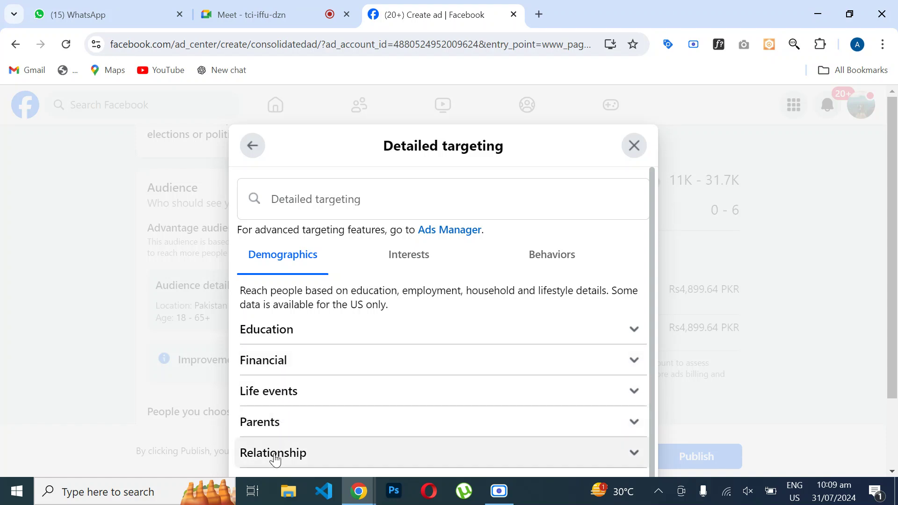
scroll(655, 226, "down", 1)
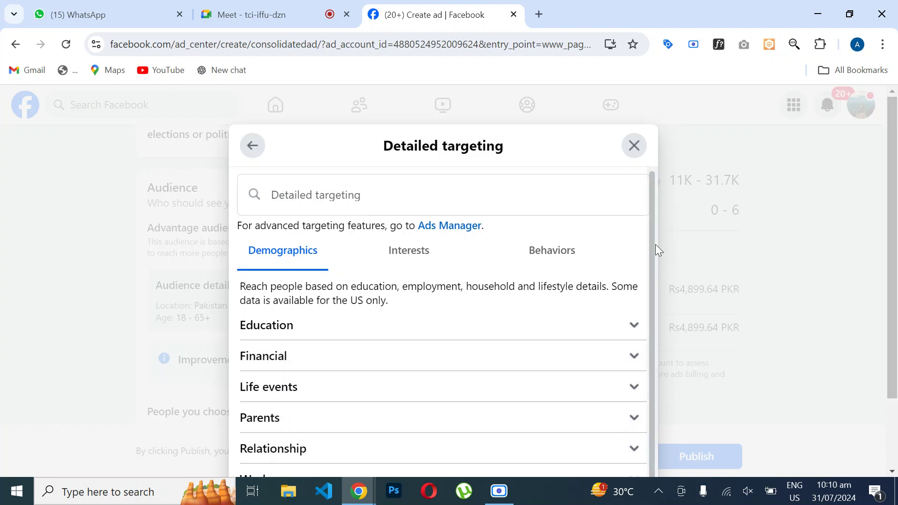
left_click_drag(896, 283, 882, 321)
left_click(413, 192)
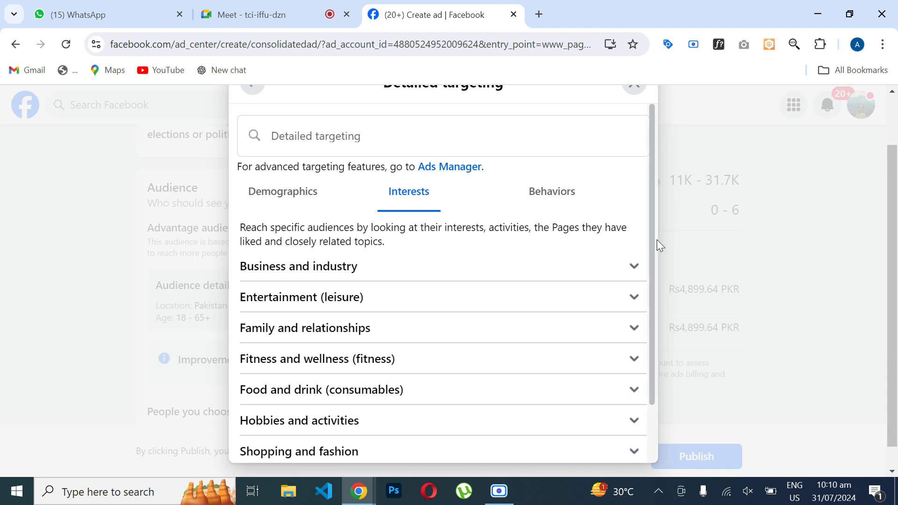
scroll(645, 346, "down", 2)
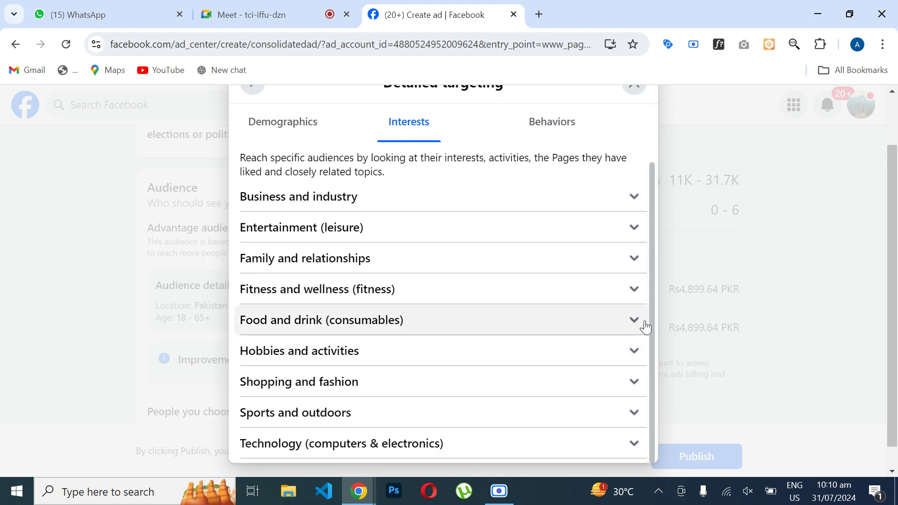
scroll(650, 304, "up", 1)
left_click(572, 176)
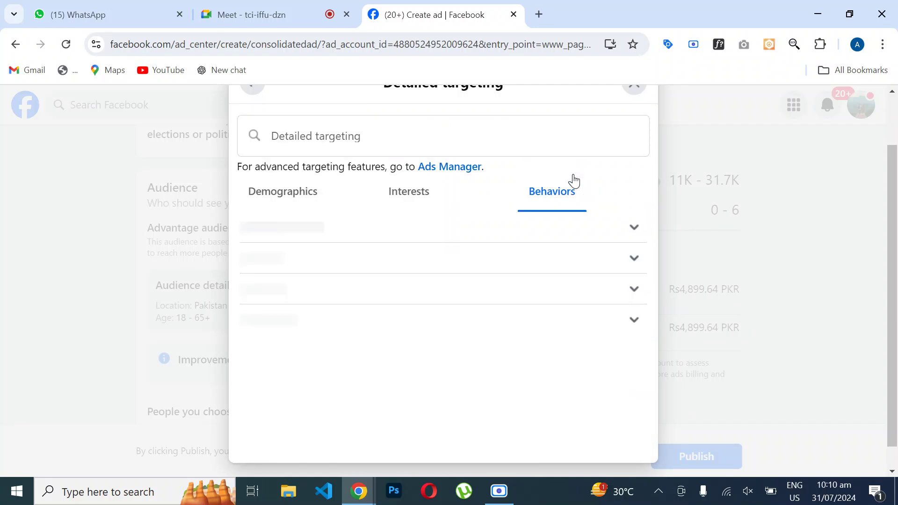
left_click(319, 192)
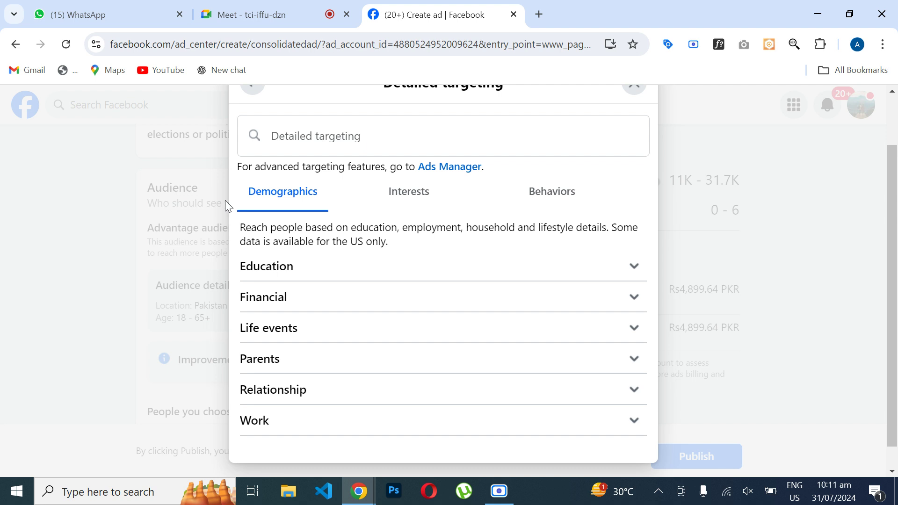
Step: Add the interests Stock market (investing) and Real estate (industry) to the audience's detailed targeting
left_click(313, 142)
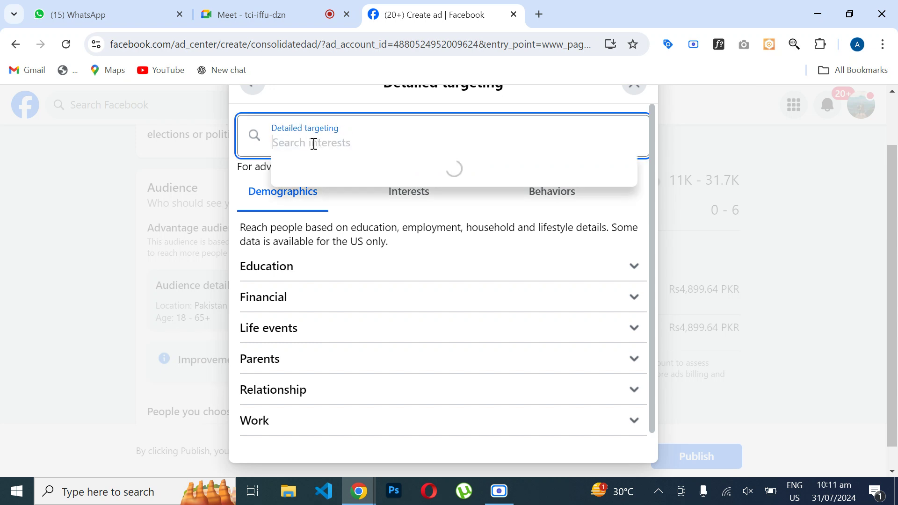
type("stock ma")
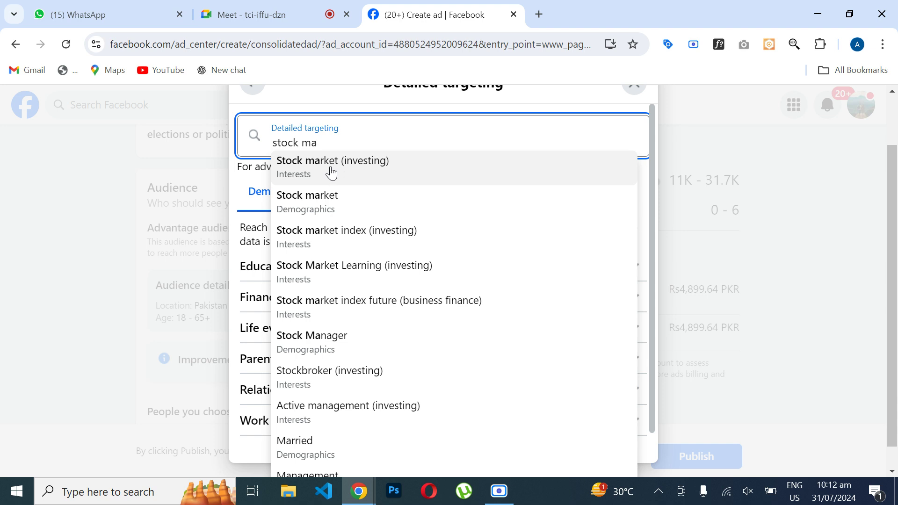
left_click(331, 171)
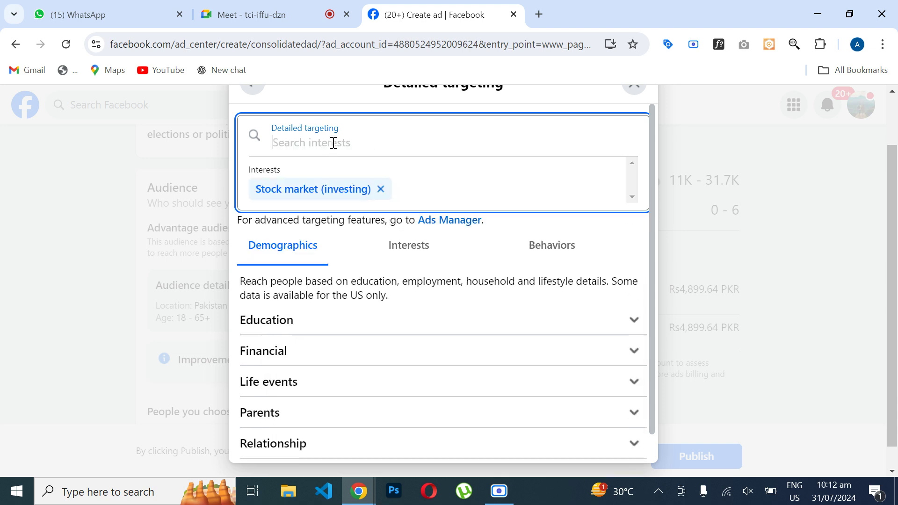
type("real est")
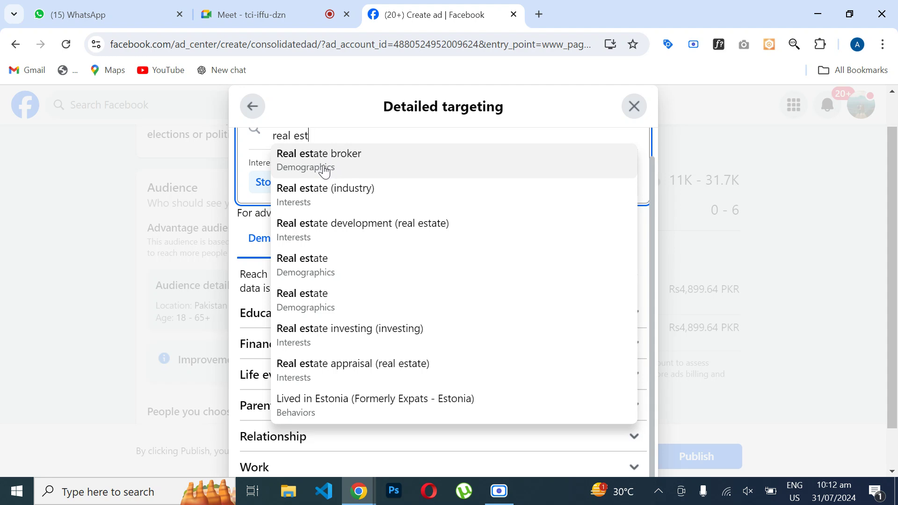
left_click(313, 200)
Step: Add the interests House (real estate) and Property finder (real estate) to the detailed targeting
type("hous")
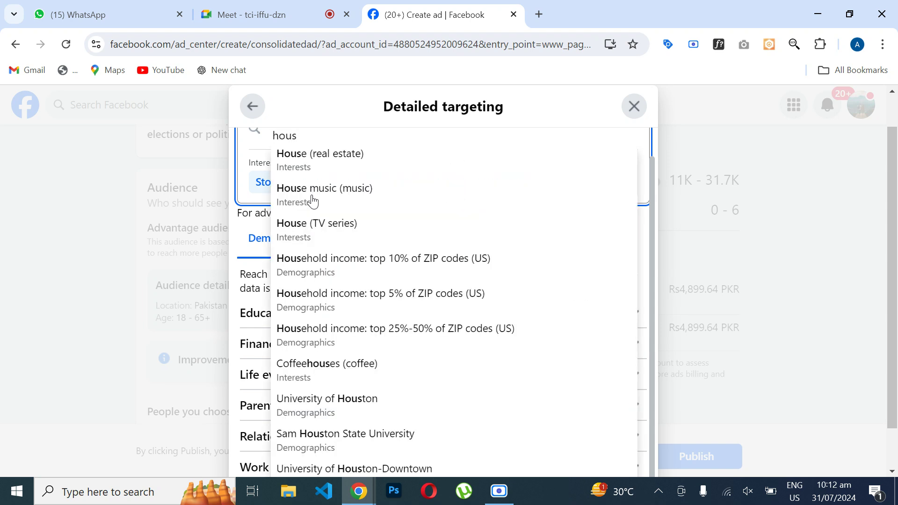
left_click(314, 164)
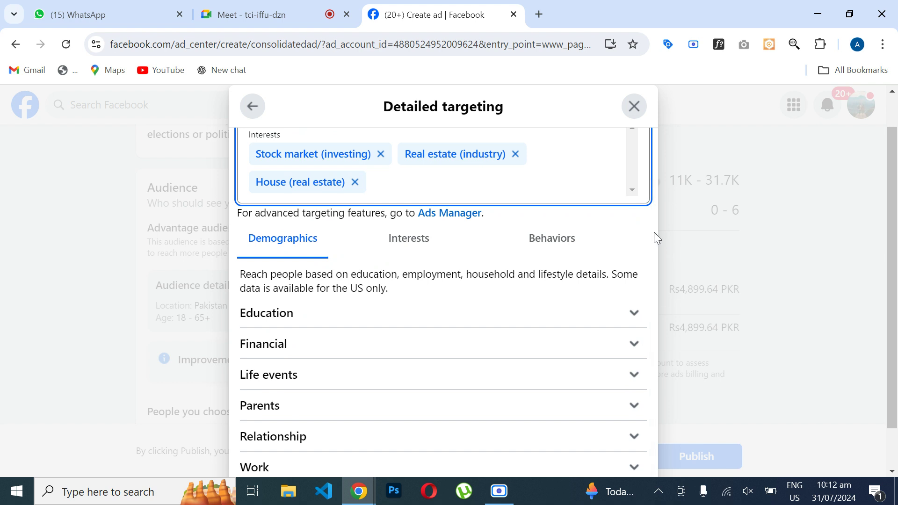
left_click_drag(653, 227, 655, 162)
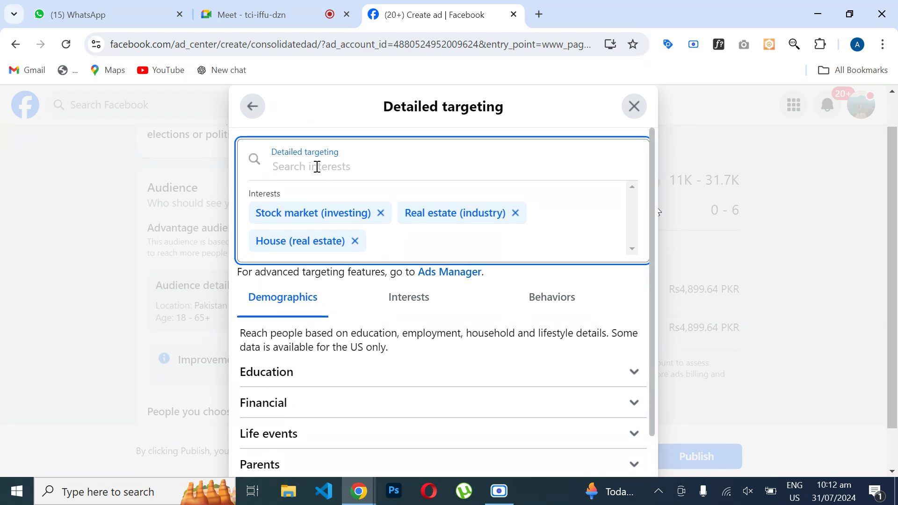
type("propert")
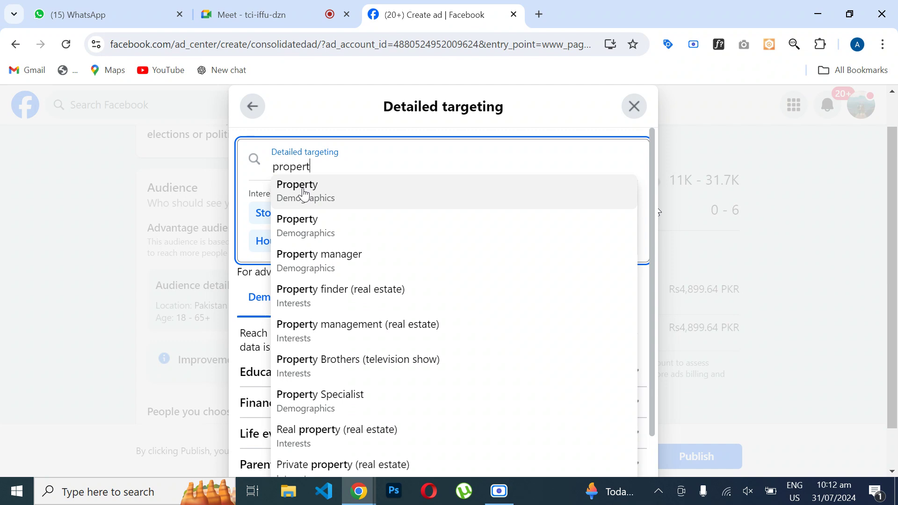
left_click(298, 295)
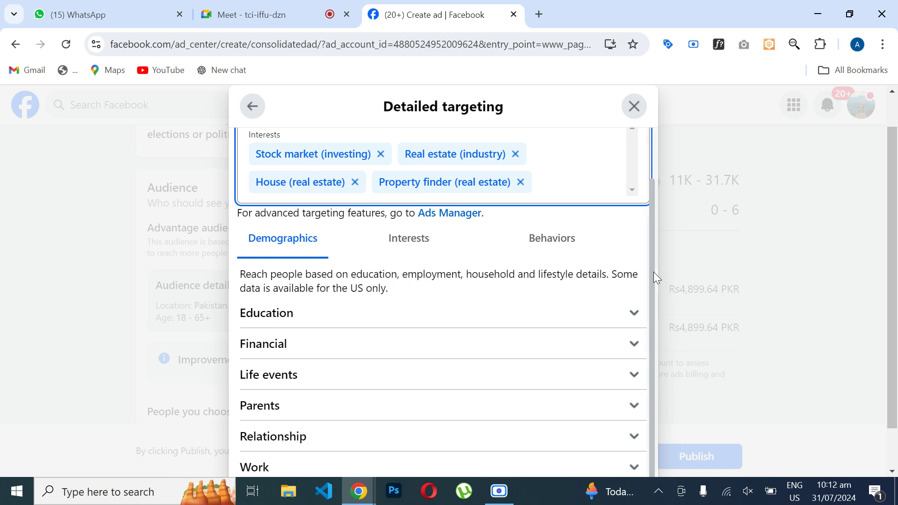
Step: Search the targeting options for private property and add the interest Private property (real estate)
left_click_drag(655, 277, 656, 205)
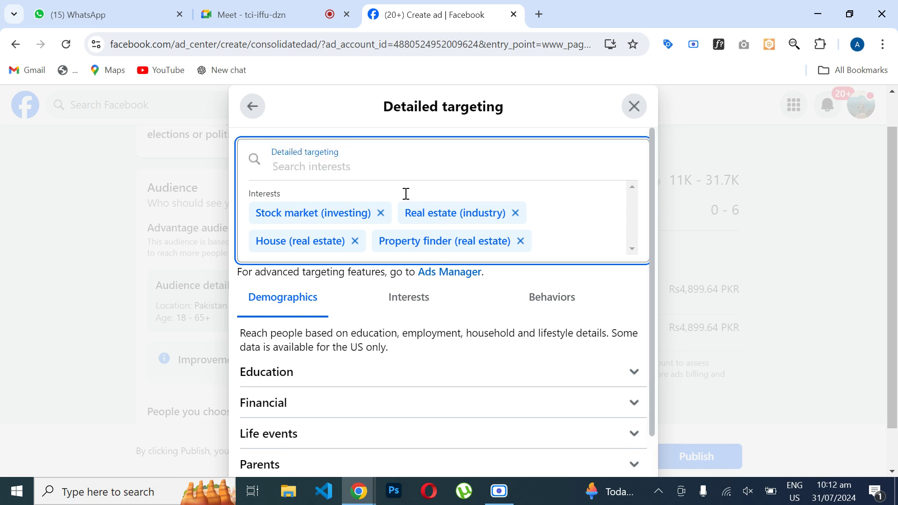
type("propertr")
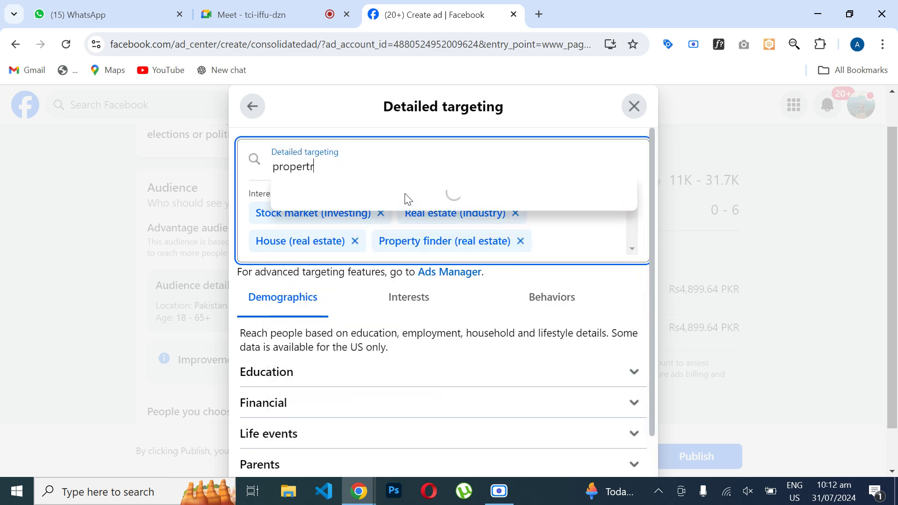
key("BackSpace")
key("BackSpace")
key("BackSpace")
key("BackSpace")
key("BackSpace")
key("BackSpace")
key("BackSpace")
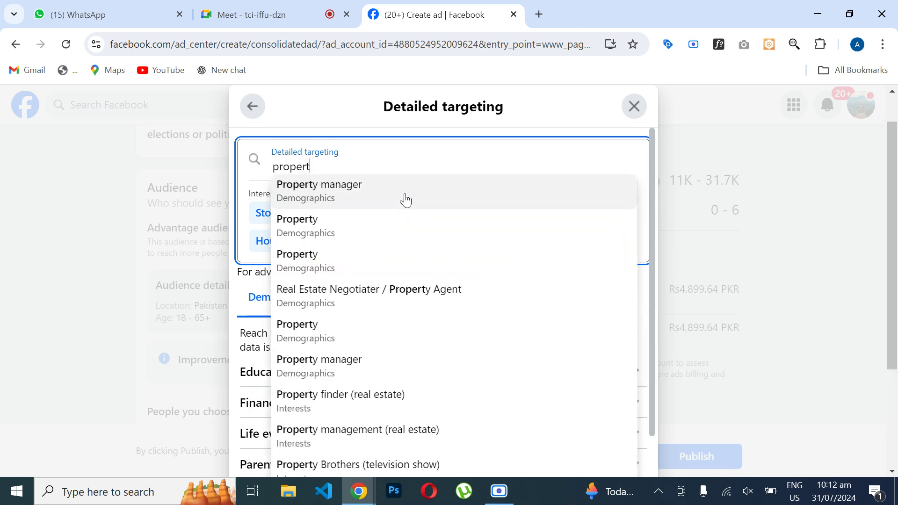
type("ri")
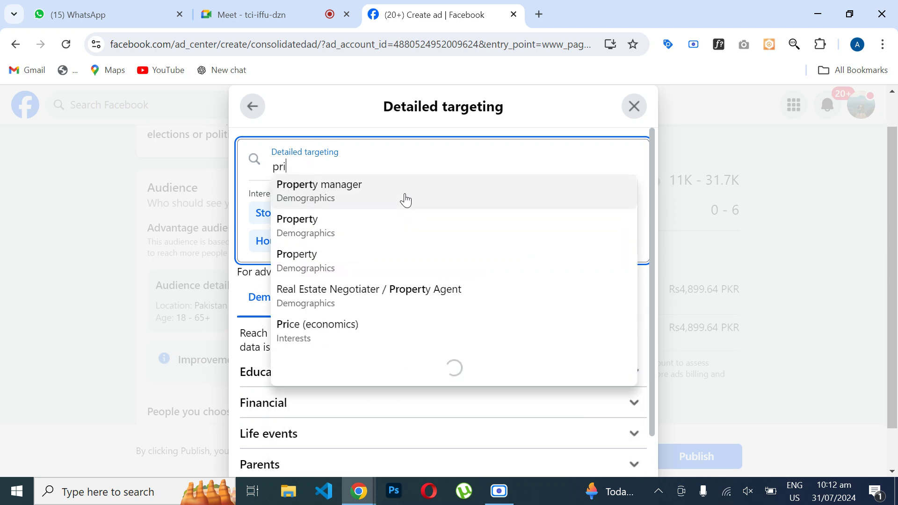
type("vate prop")
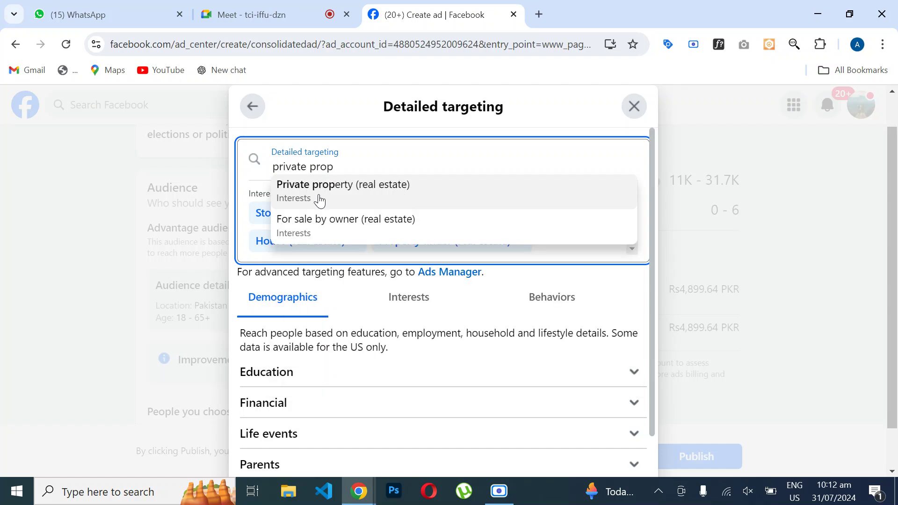
left_click(321, 198)
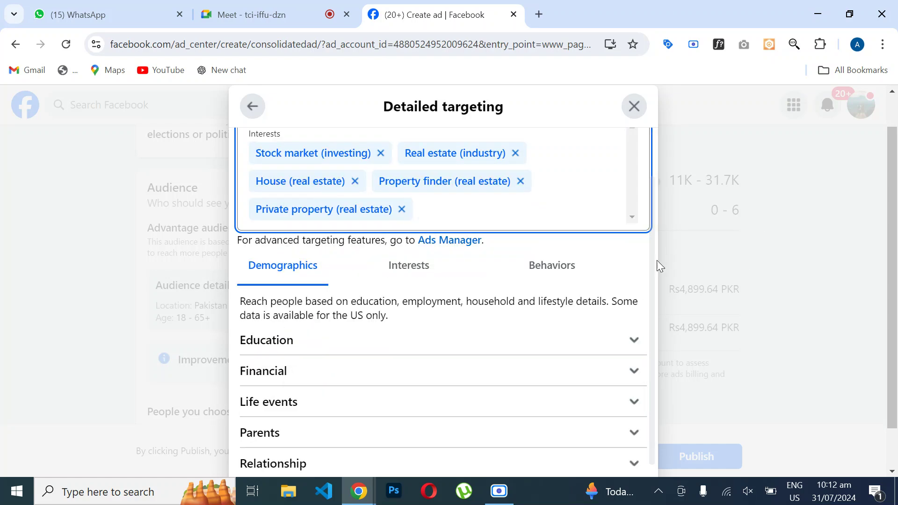
Step: Add the interest Investor (investing) to the audience's detailed targeting
left_click_drag(651, 258, 646, 195)
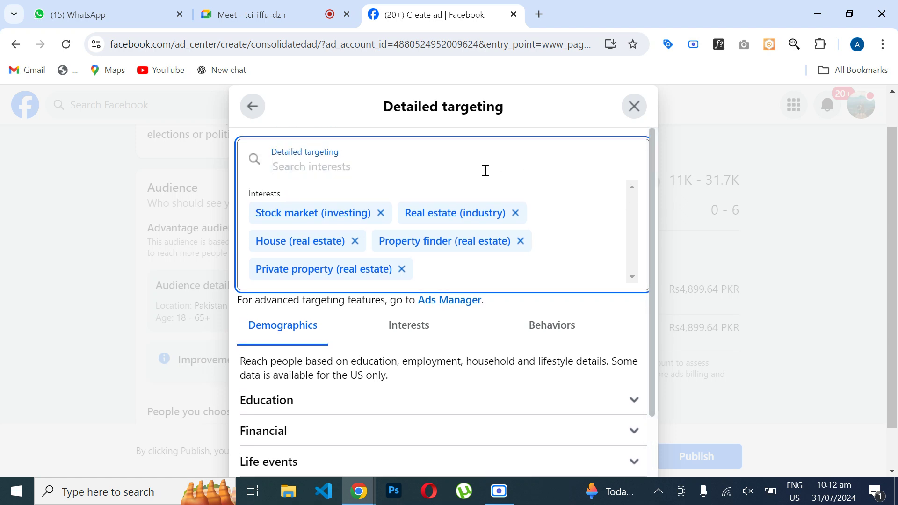
type("inves")
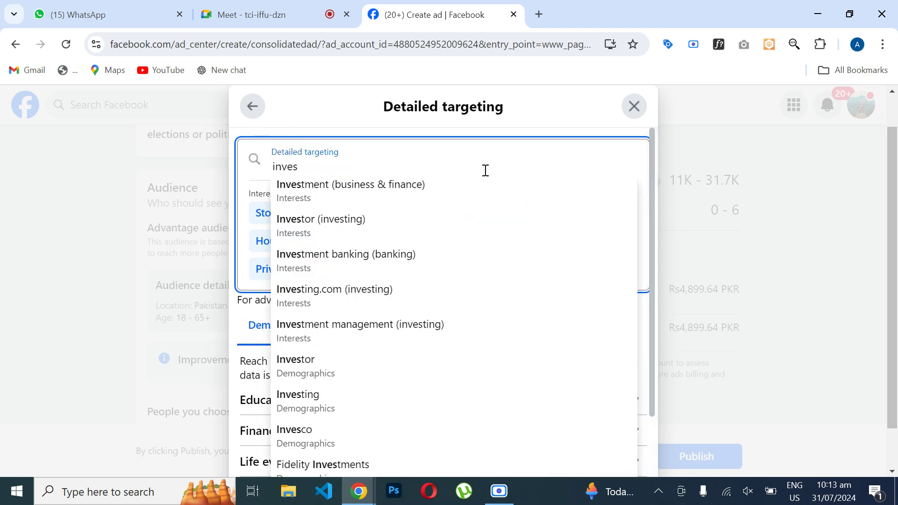
left_click(303, 230)
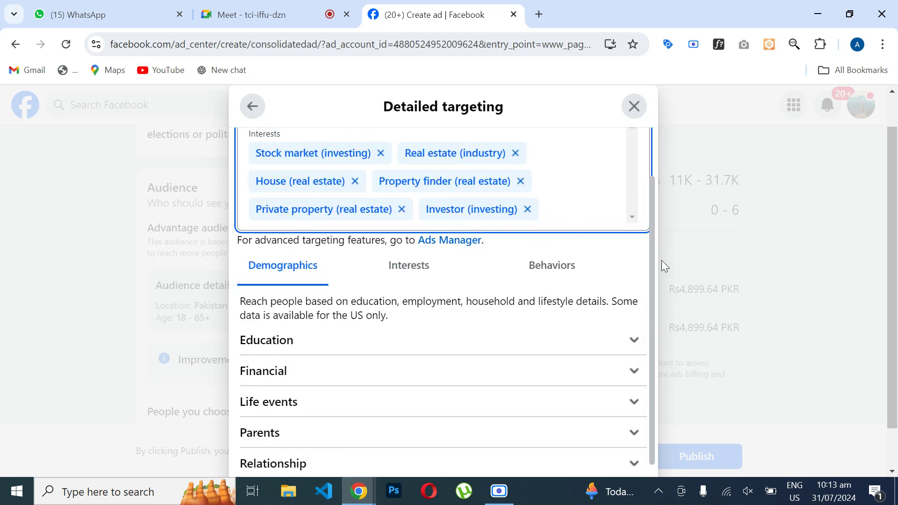
Step: Add the demographics Business Analyst and Retired Officer to the audience's detailed targeting
left_click_drag(655, 254, 652, 206)
type("bus")
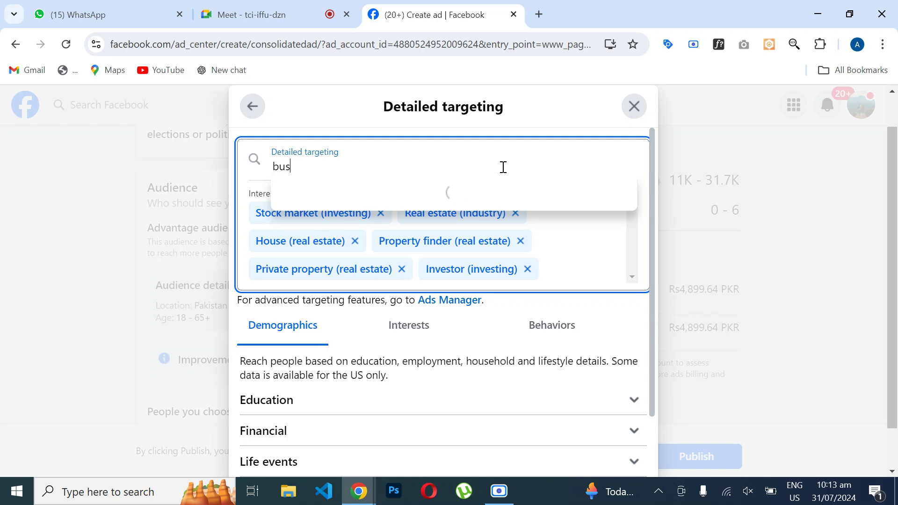
type("iness")
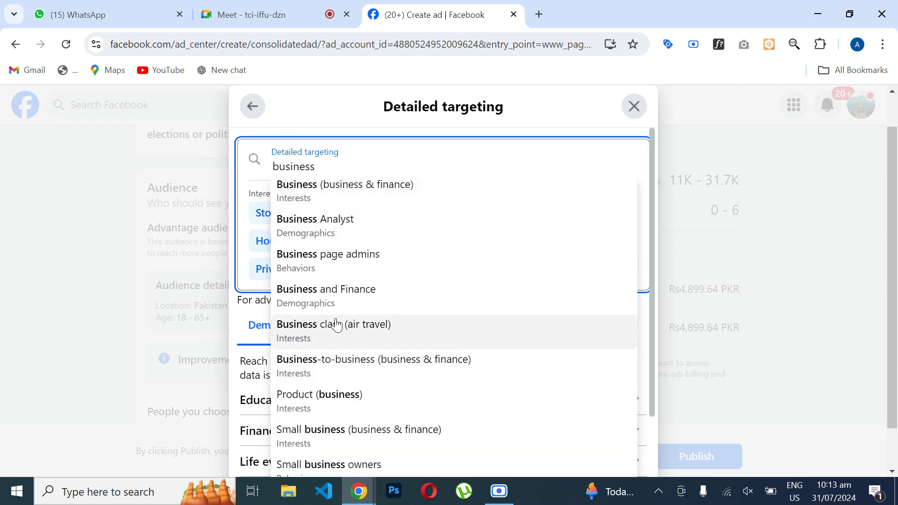
left_click(304, 226)
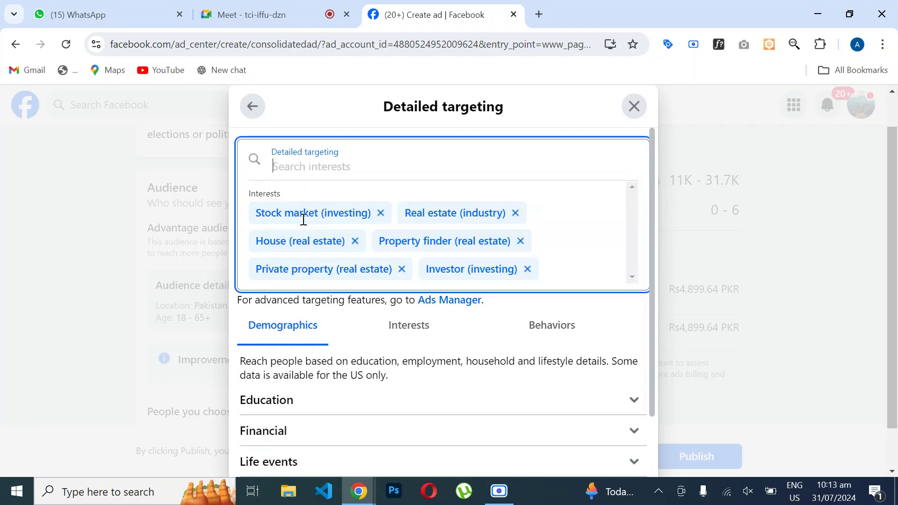
left_click_drag(652, 253, 656, 150)
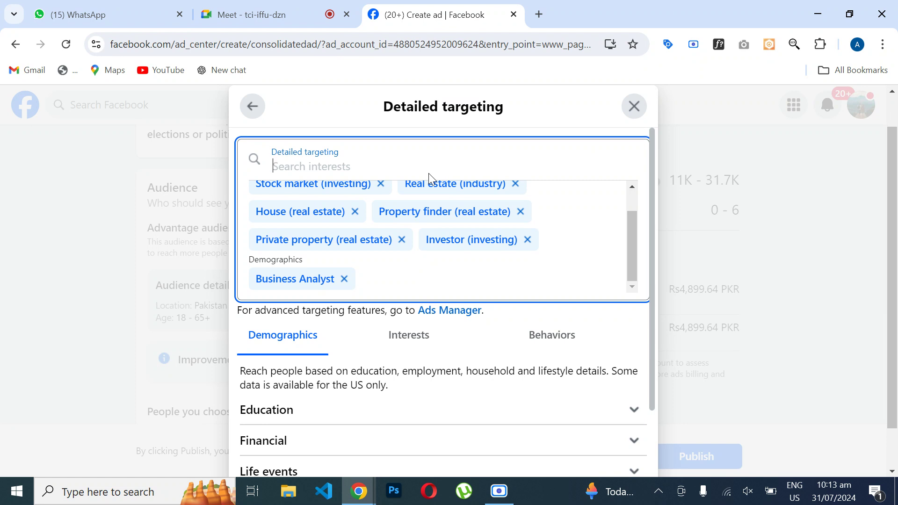
type("retired")
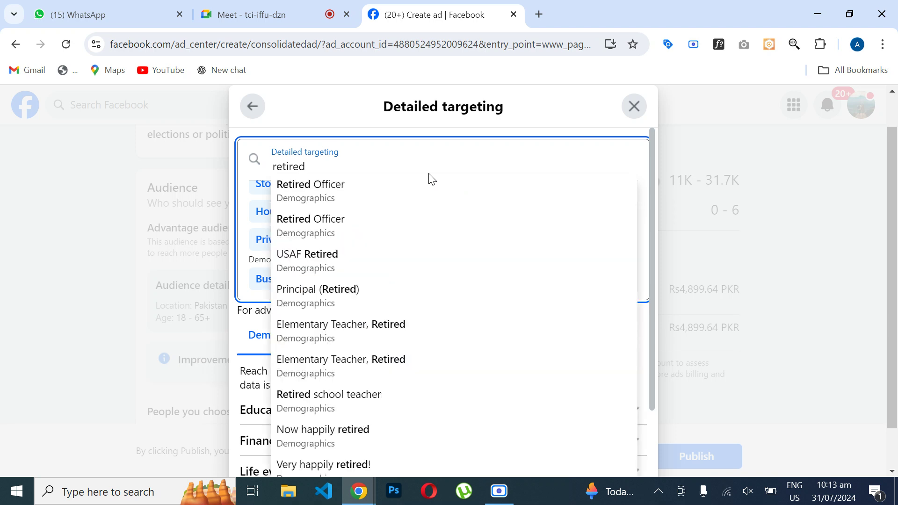
left_click(302, 193)
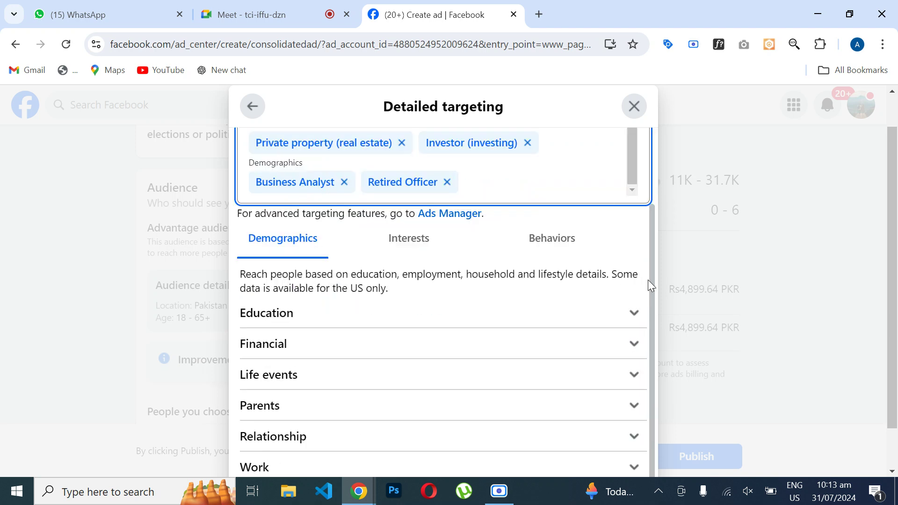
Step: Add the behavior Frequent international travelers to the detailed targeting and review the selected entries
left_click_drag(653, 285, 651, 234)
type("trave")
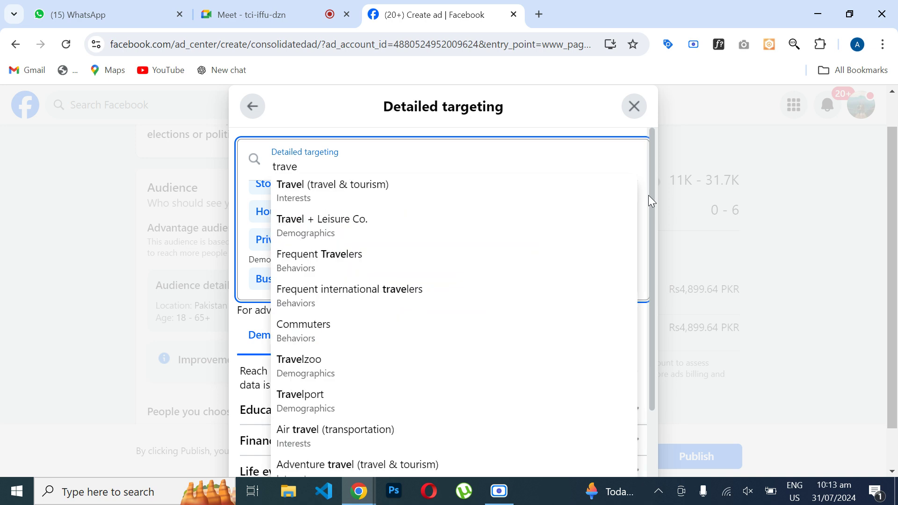
left_click(330, 302)
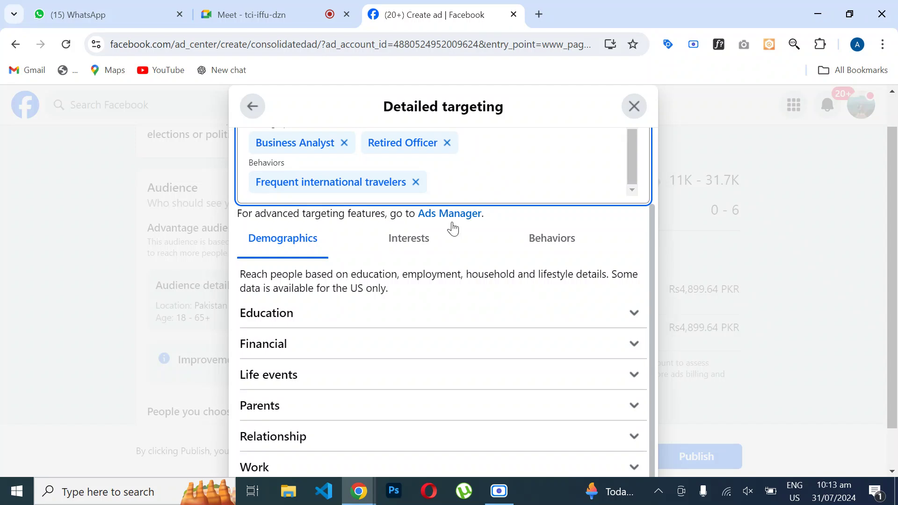
left_click_drag(653, 246, 650, 131)
left_click(307, 281)
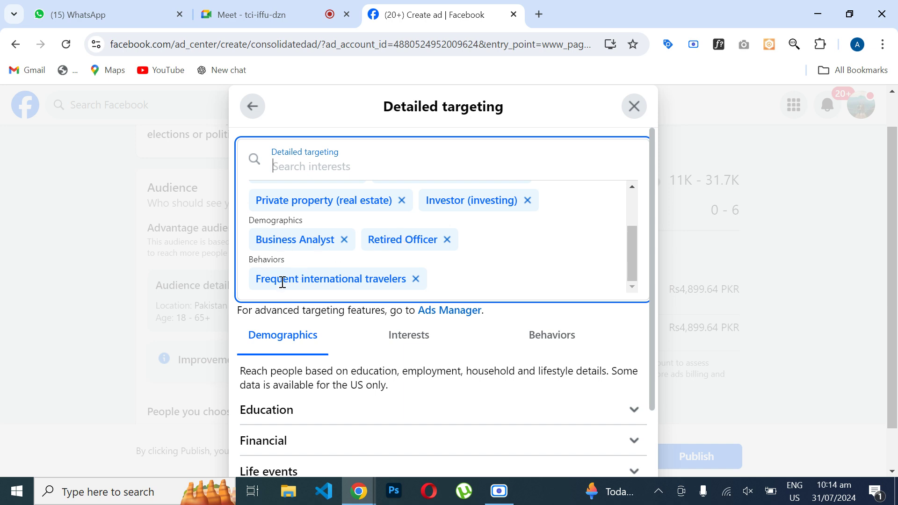
left_click_drag(632, 266, 627, 206)
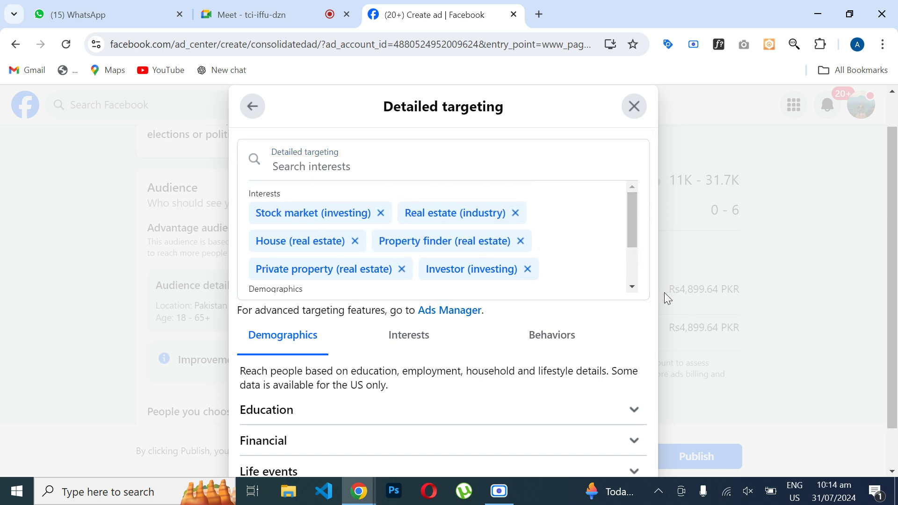
Step: Return to the audience settings, save the edited audience and check the estimated daily reach
scroll(654, 326, "down", 2)
scroll(655, 304, "up", 2)
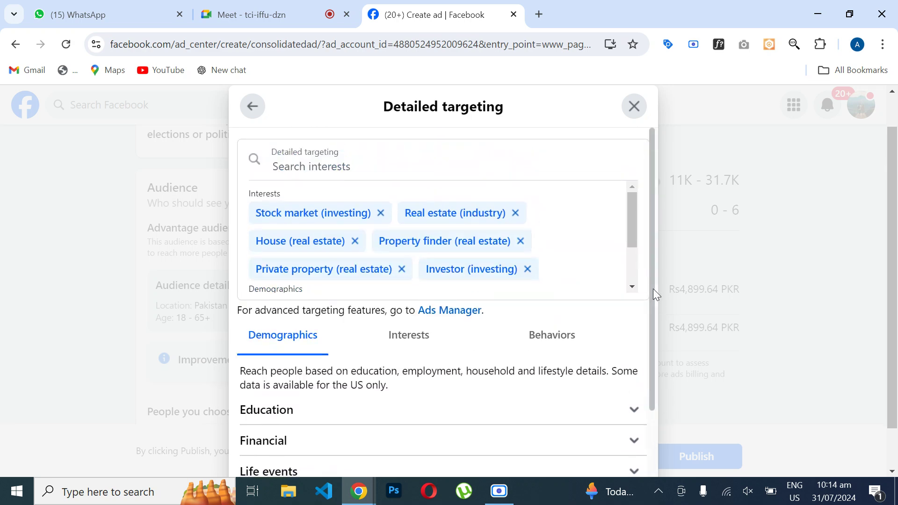
left_click(252, 106)
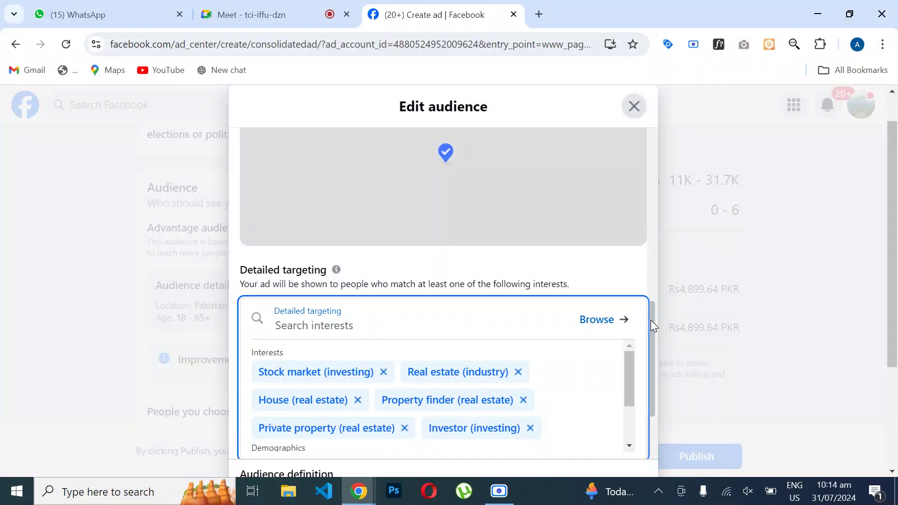
scroll(653, 322, "down", 2)
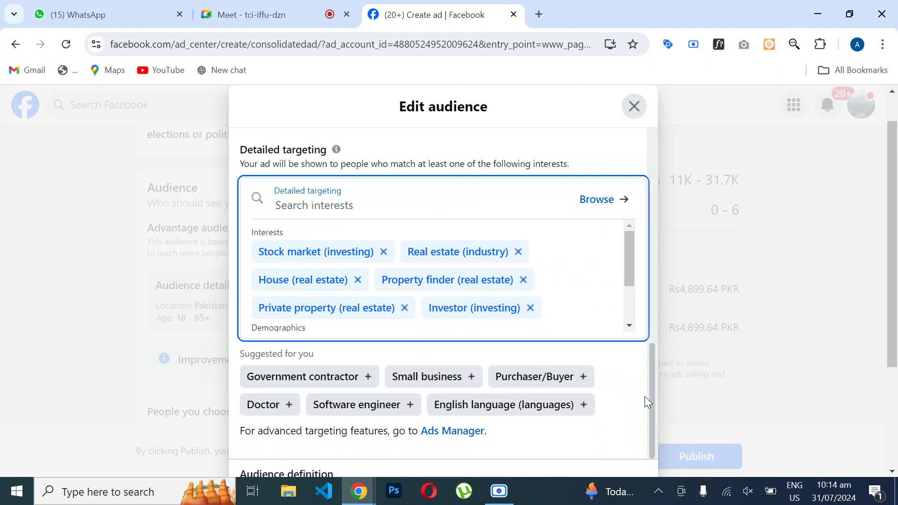
scroll(885, 396, "down", 3)
scroll(885, 396, "up", 1)
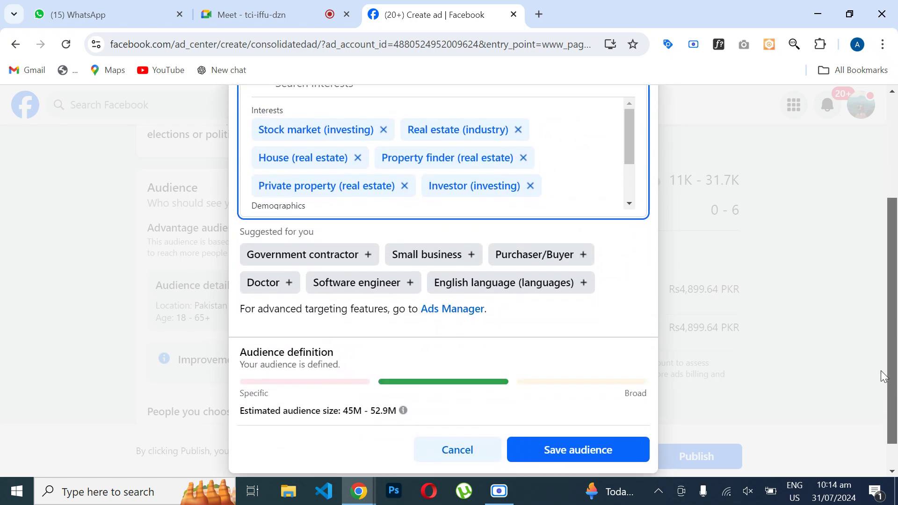
scroll(874, 369, "up", 3)
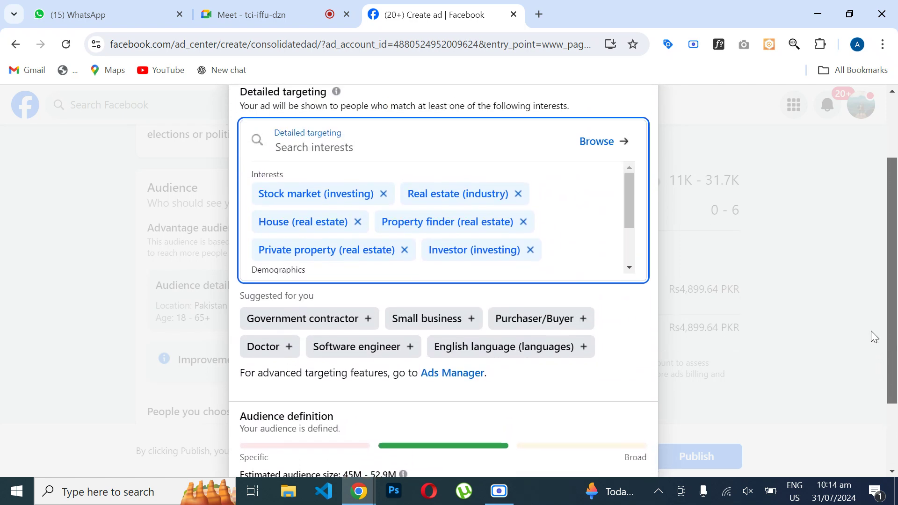
scroll(850, 342, "down", 2)
scroll(848, 356, "down", 2)
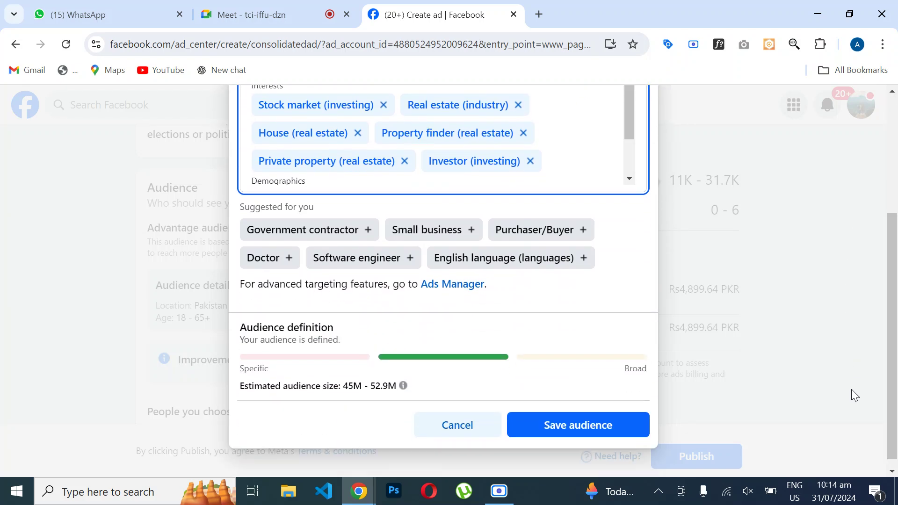
left_click(592, 433)
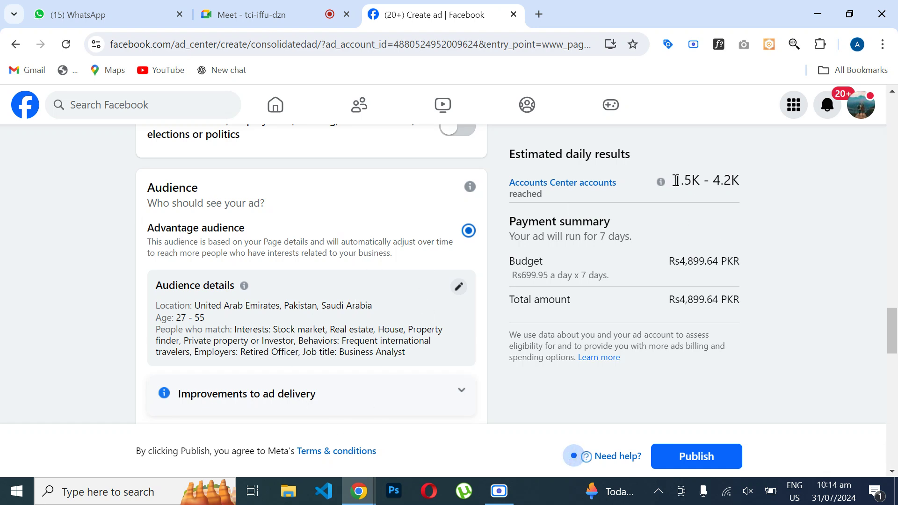
left_click_drag(675, 180, 747, 187)
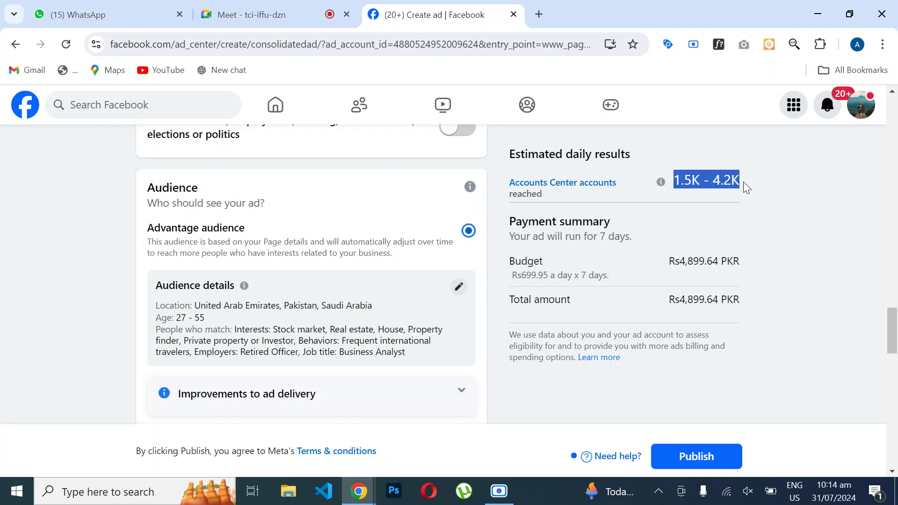
left_click(695, 181)
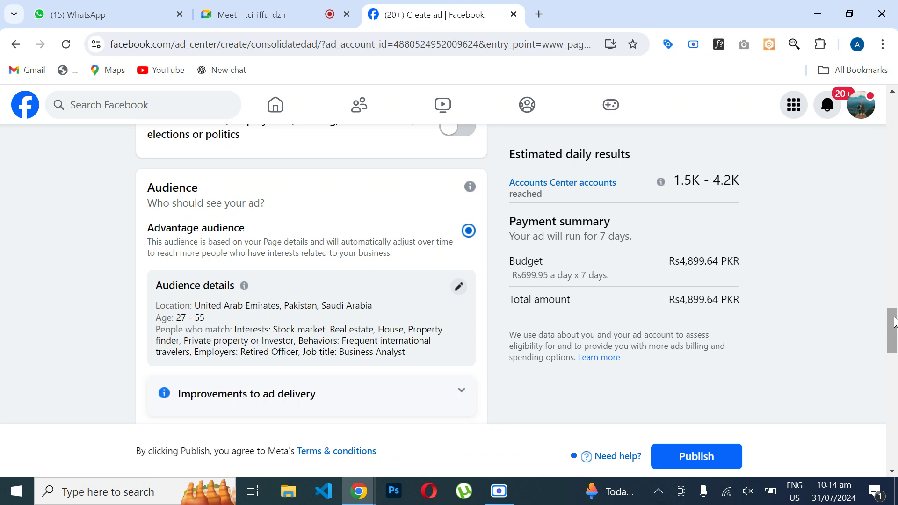
Step: Set the ad's end date first to Aug 3, 2024, and change it to Aug 5, 2024
left_click_drag(894, 323, 895, 382)
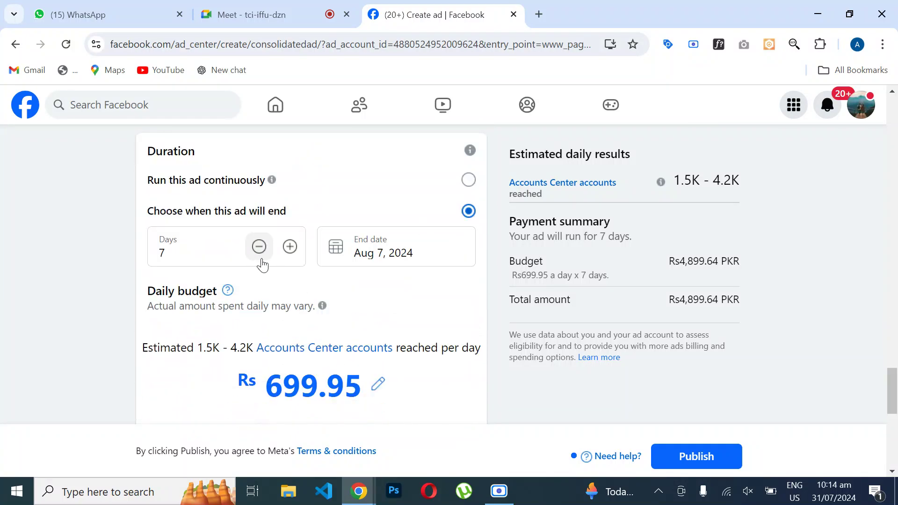
left_click(439, 255)
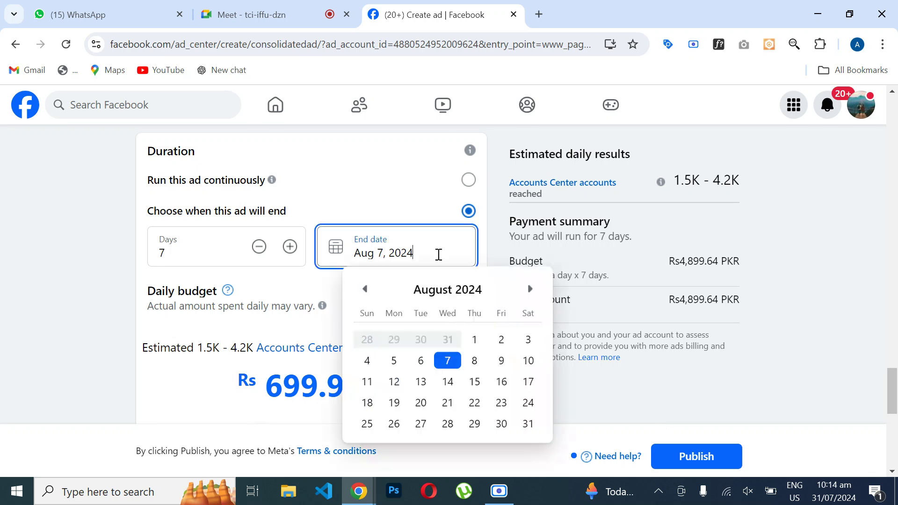
left_click(525, 341)
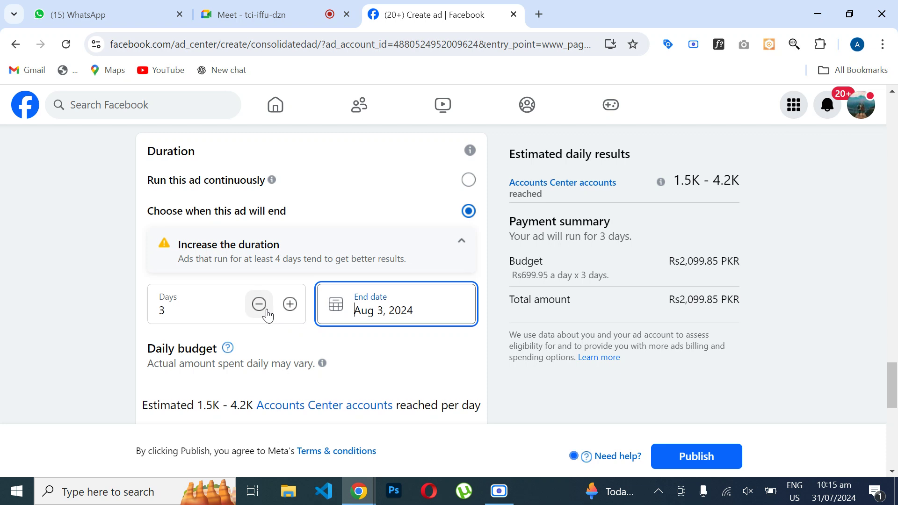
left_click(405, 303)
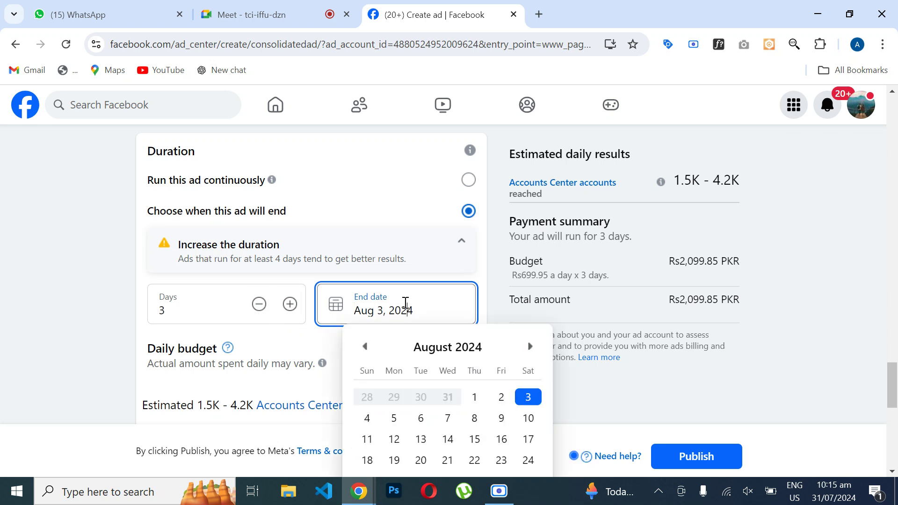
left_click(394, 418)
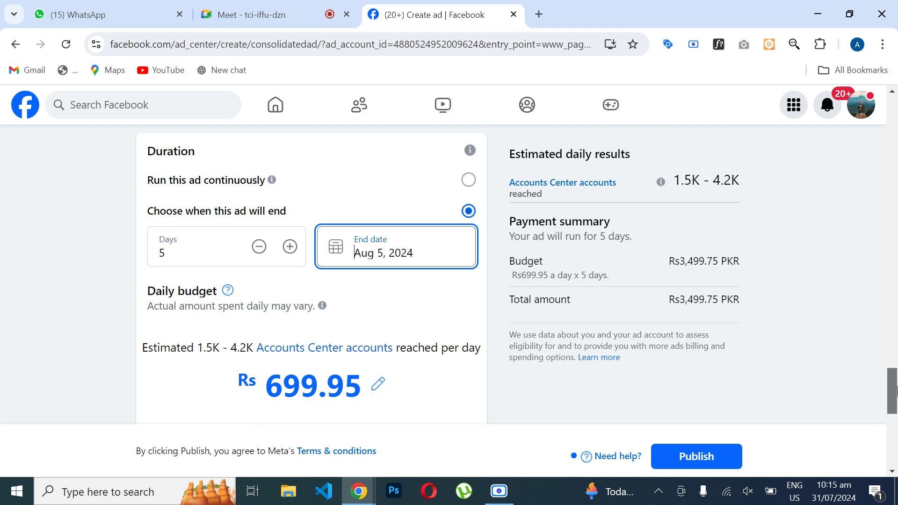
Step: Try daily budgets of Rs800, Rs12,000, Rs6,000 and Rs4,000 and compare the estimated daily results
left_click_drag(896, 410, 896, 413)
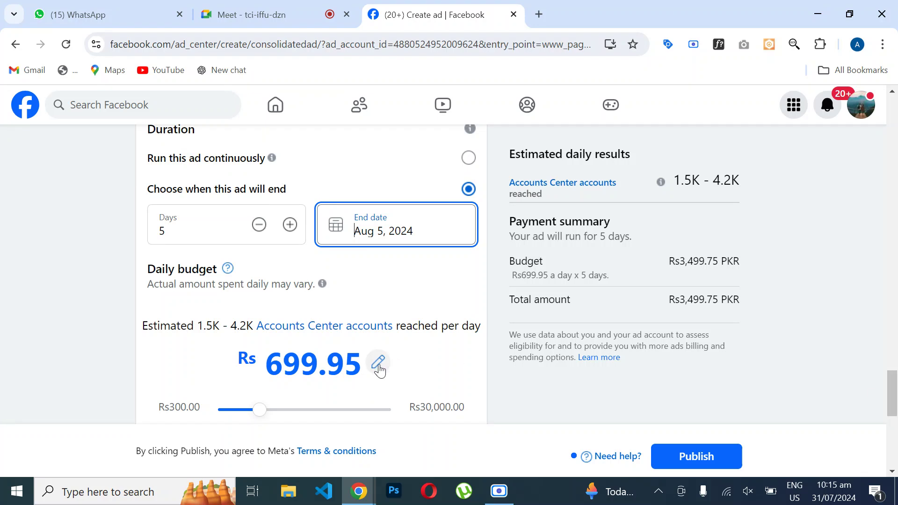
left_click_drag(257, 414, 266, 415)
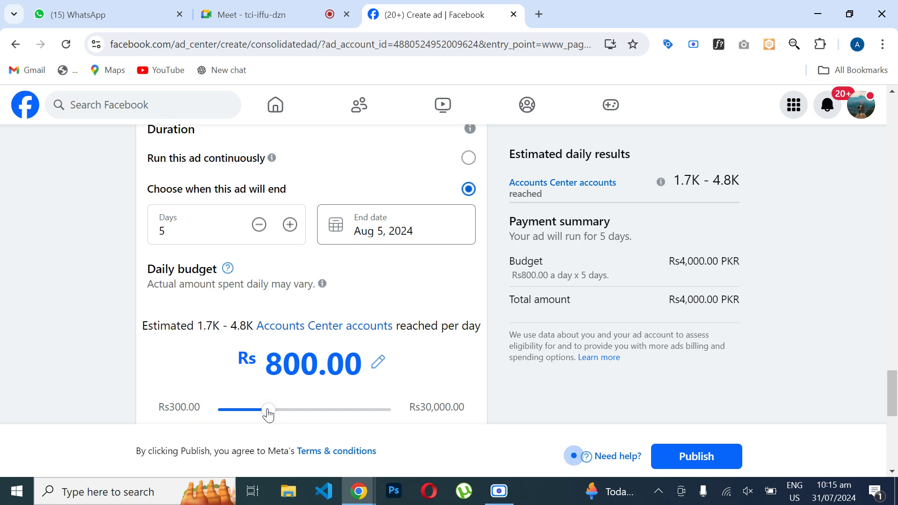
left_click_drag(268, 413, 377, 411)
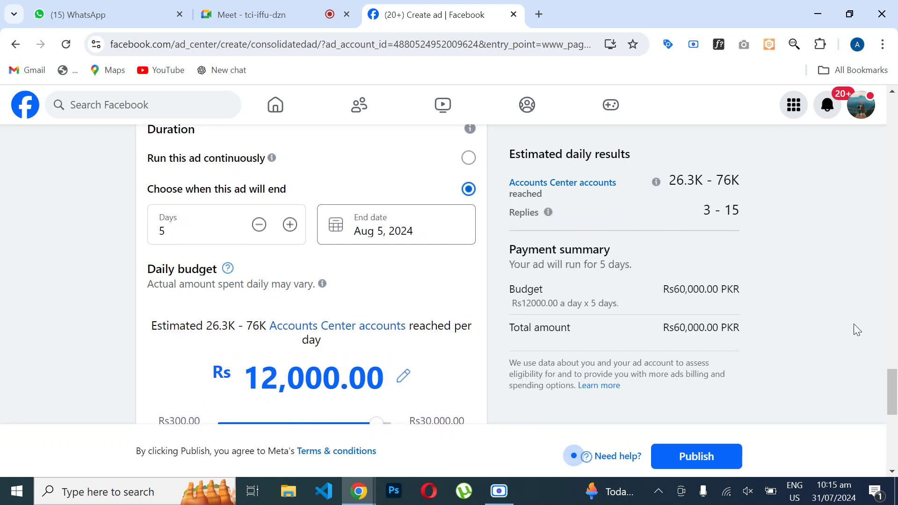
scroll(842, 304, "down", 1)
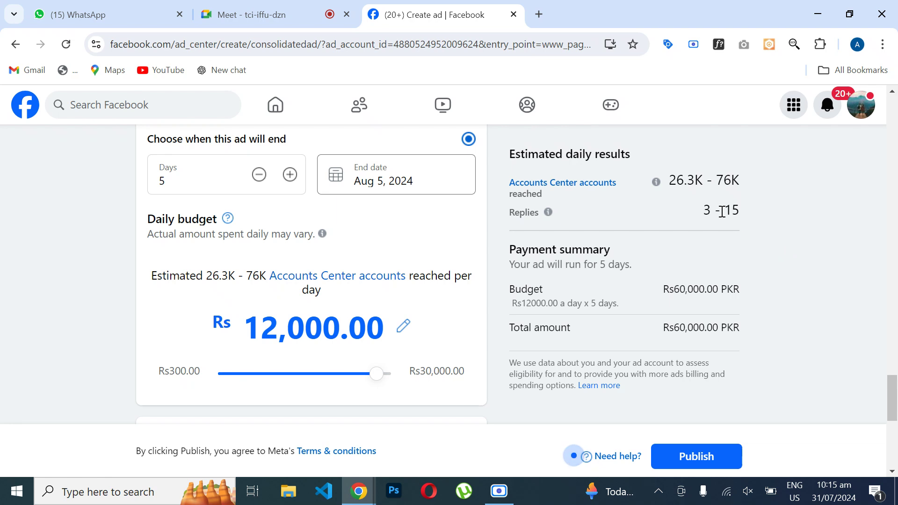
left_click_drag(703, 210, 763, 216)
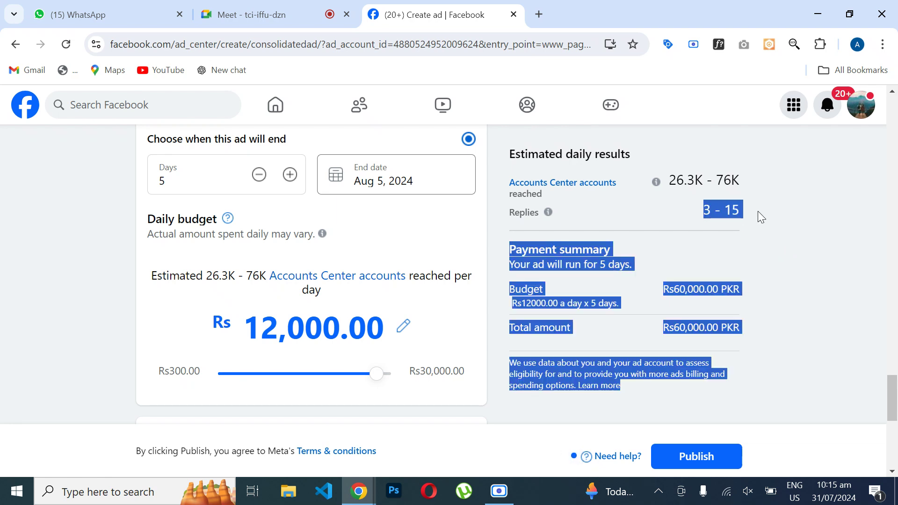
left_click(748, 202)
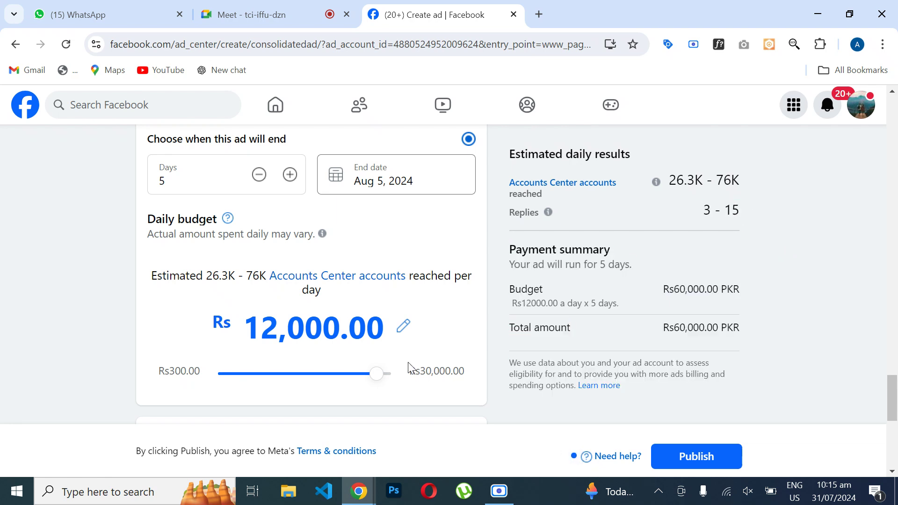
left_click_drag(375, 377, 361, 378)
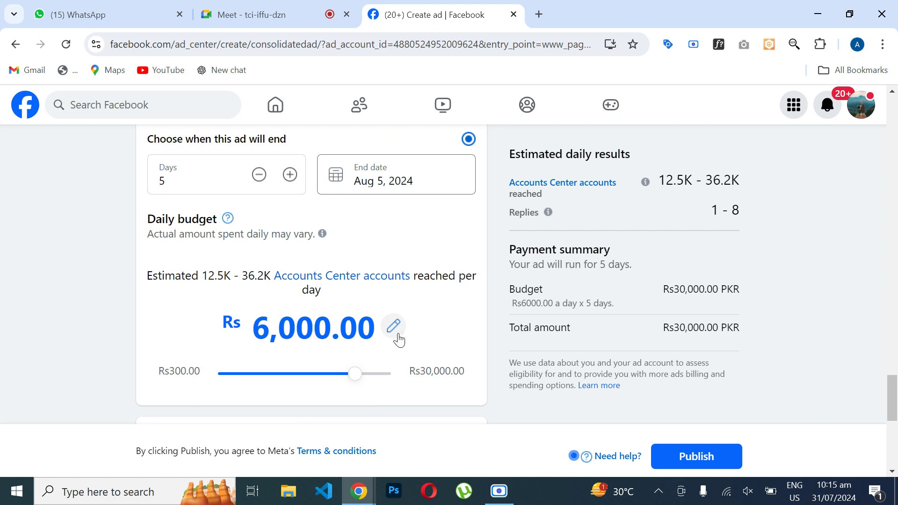
left_click_drag(356, 380, 349, 378)
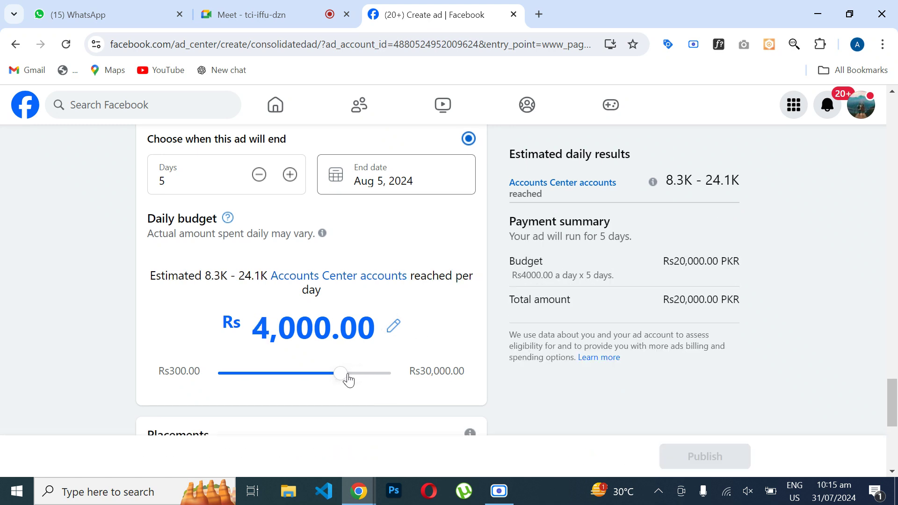
Step: Set the ad's daily budget to Rs1,200
left_click(296, 330)
key("Left")
key("Left")
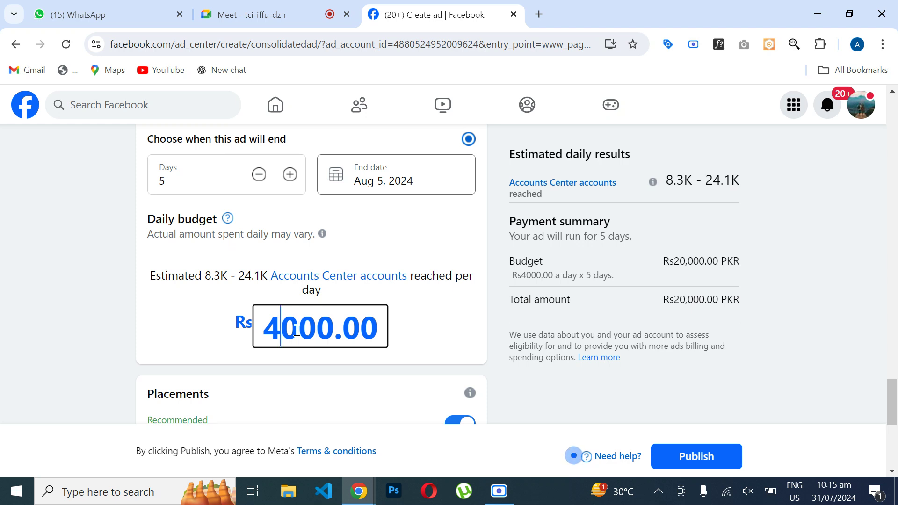
key("BackSpace")
key("Delete")
type("12")
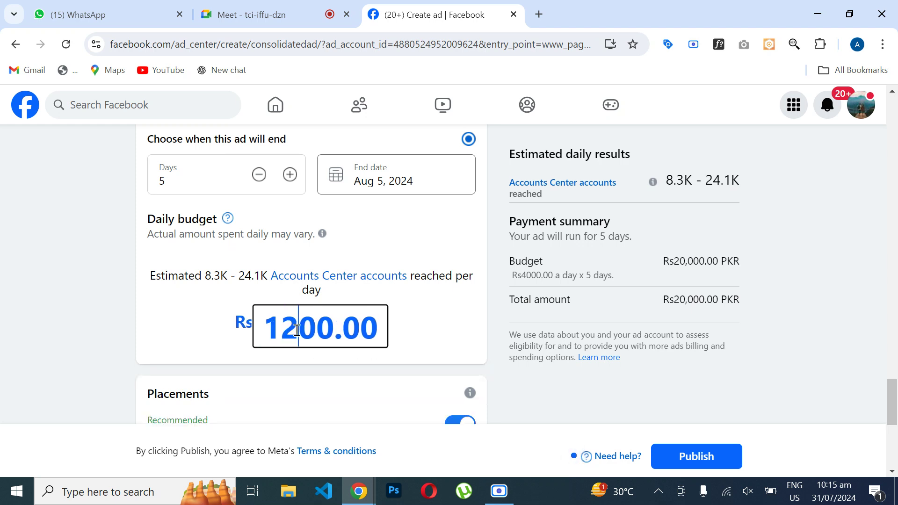
left_click(428, 349)
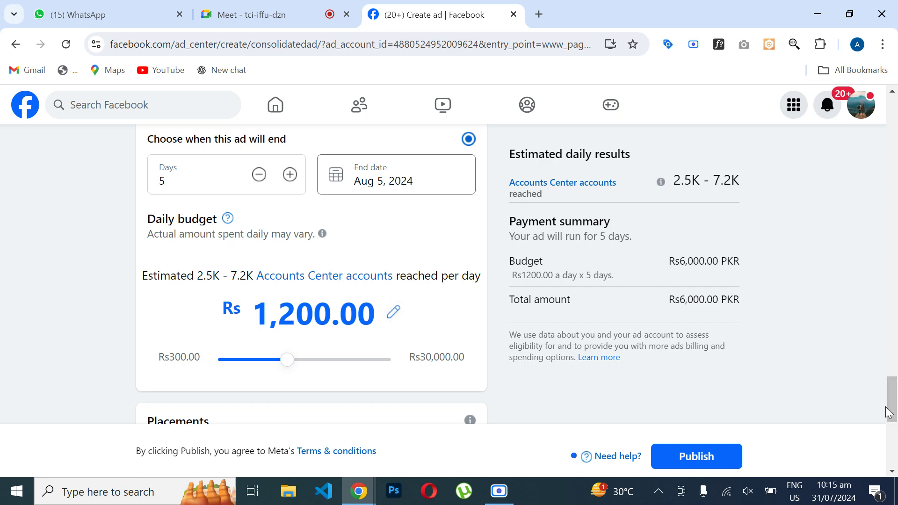
Step: Remove the interest Stock market (investing) from the audience's detailed targeting and save the audience
left_click_drag(892, 410, 880, 343)
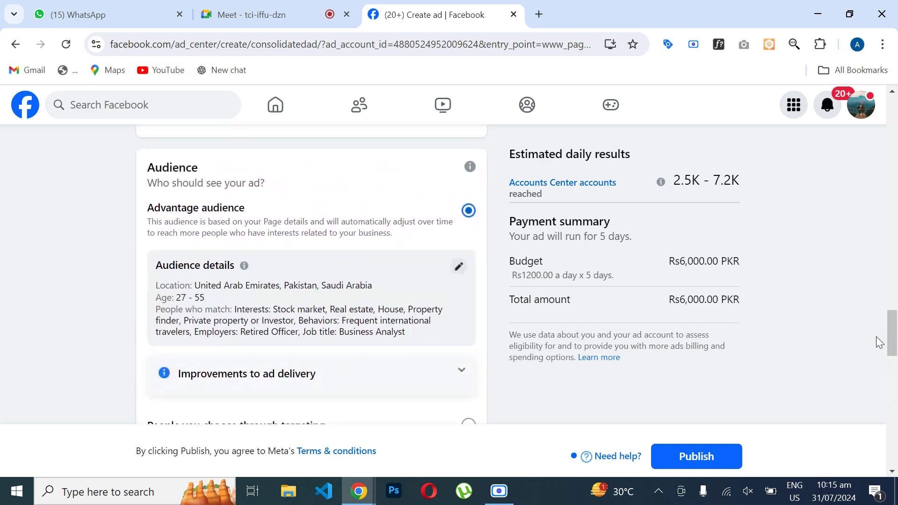
left_click(460, 266)
left_click_drag(650, 245, 655, 413)
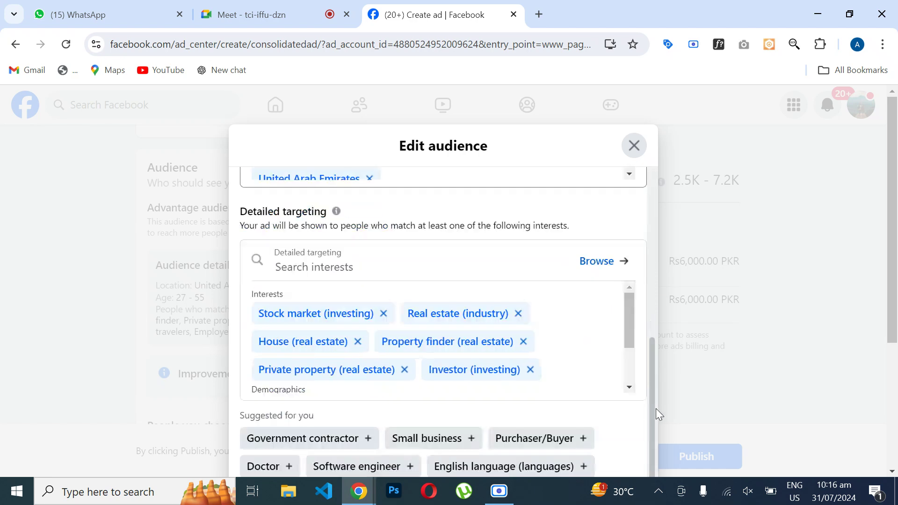
left_click(383, 314)
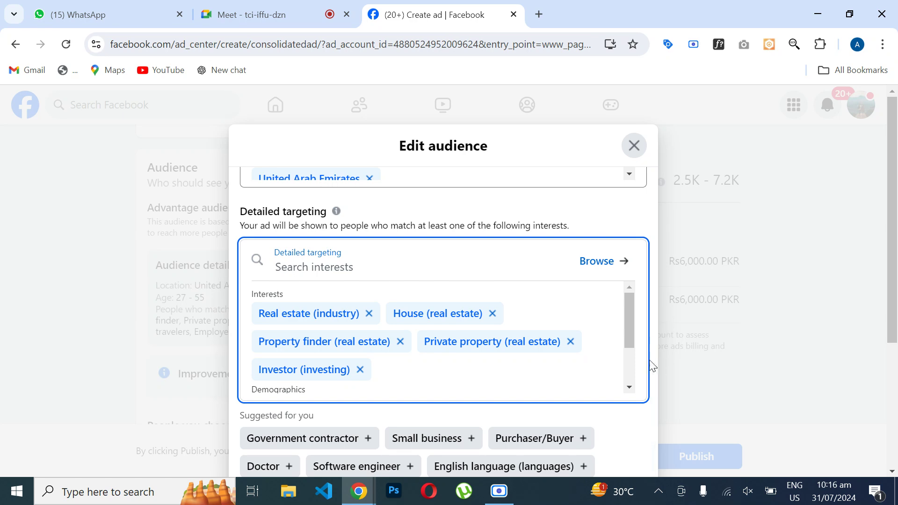
left_click_drag(654, 361, 653, 365)
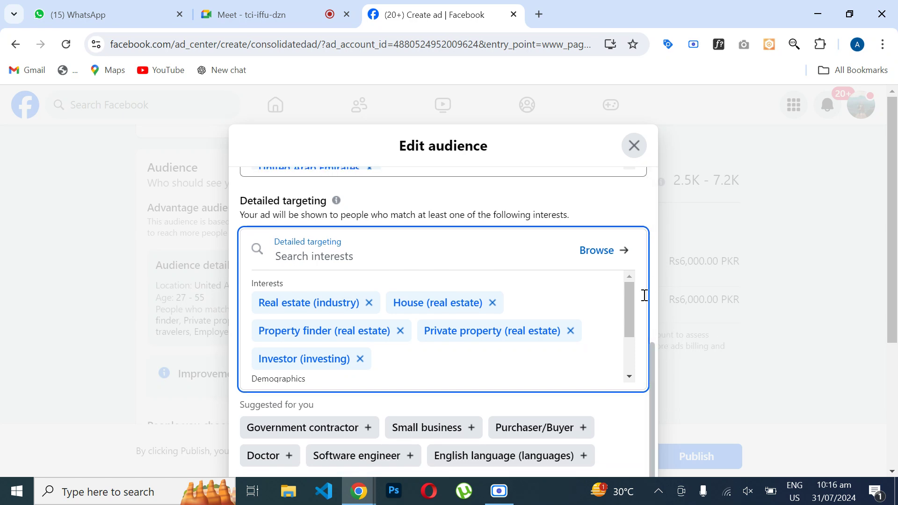
scroll(618, 421, "down", 4)
left_click(571, 417)
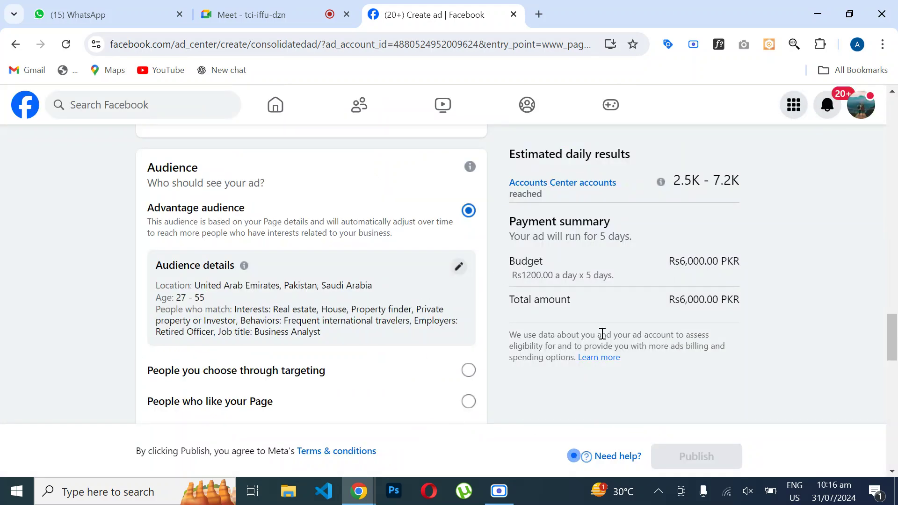
Step: Remove Pakistan from the ad audience's locations and save the audience
mouse_move(894, 351)
left_mouse_down()
mouse_move(893, 342)
mouse_move(895, 352)
left_mouse_up()
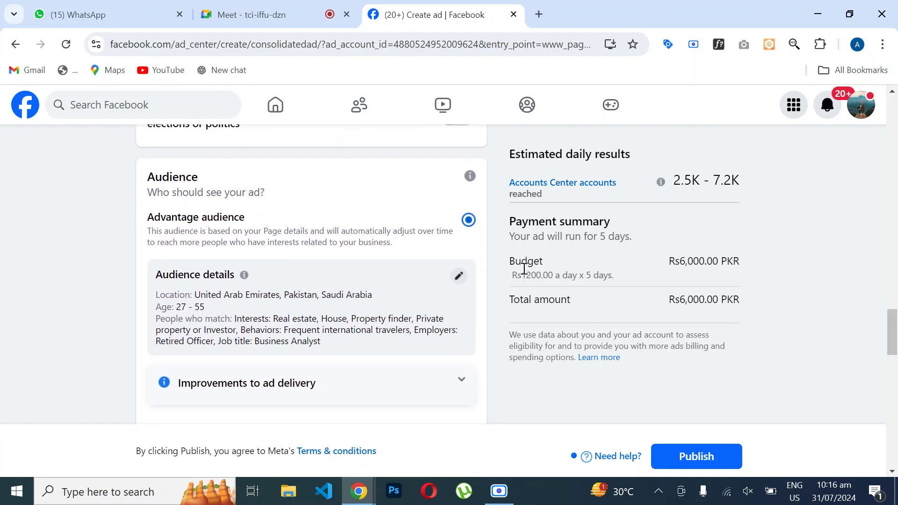
left_click(458, 280)
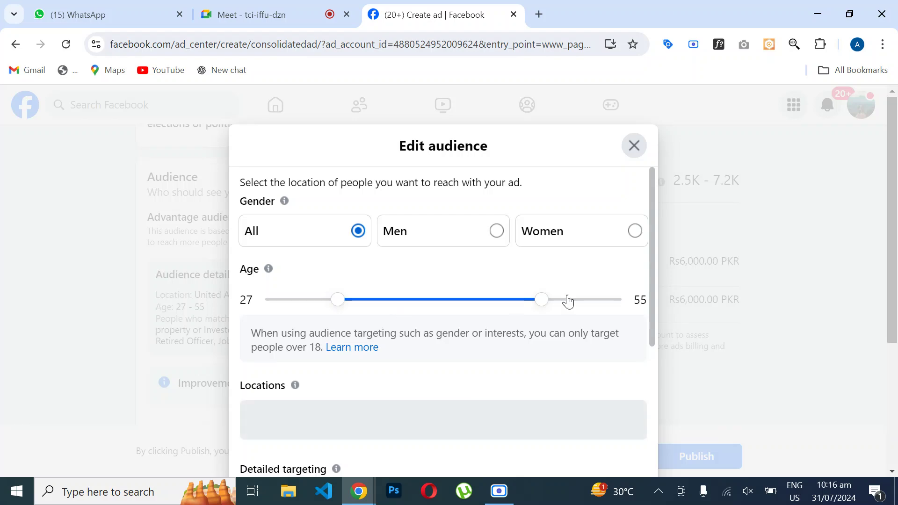
scroll(646, 294, "down", 3)
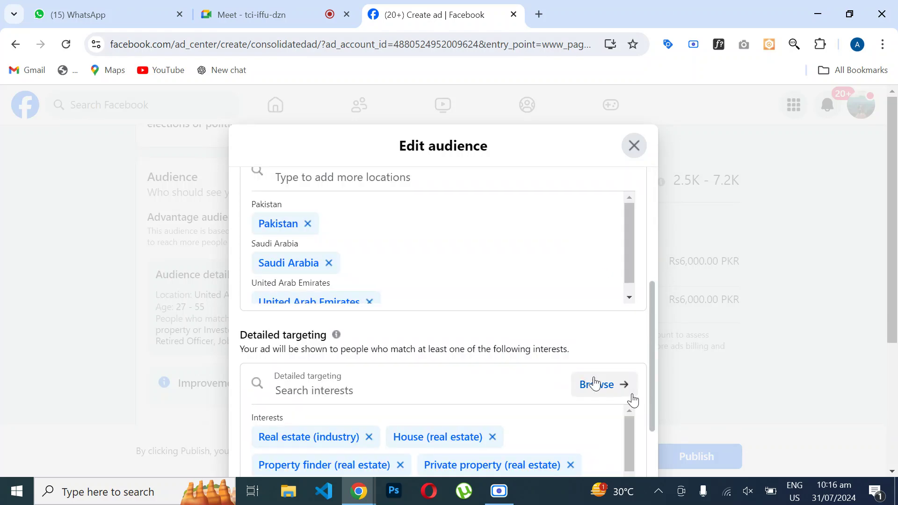
left_click(307, 224)
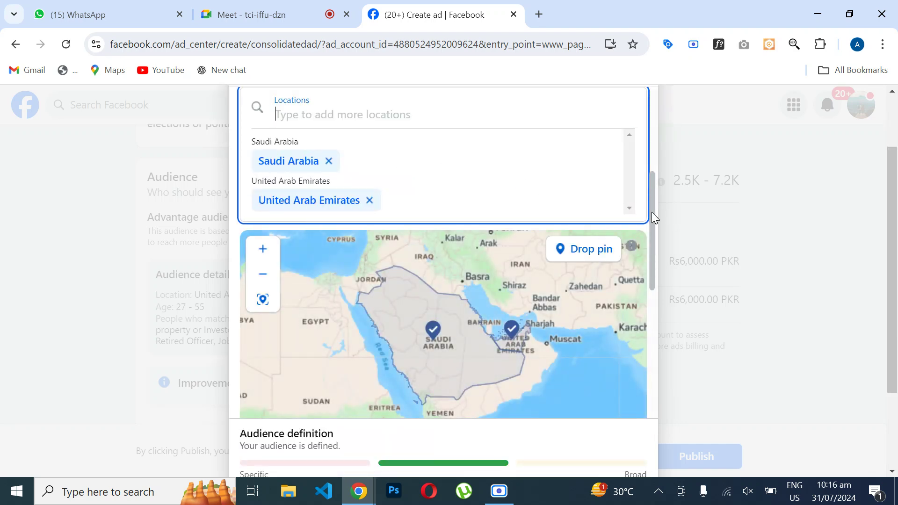
scroll(639, 375, "down", 8)
scroll(759, 358, "down", 3)
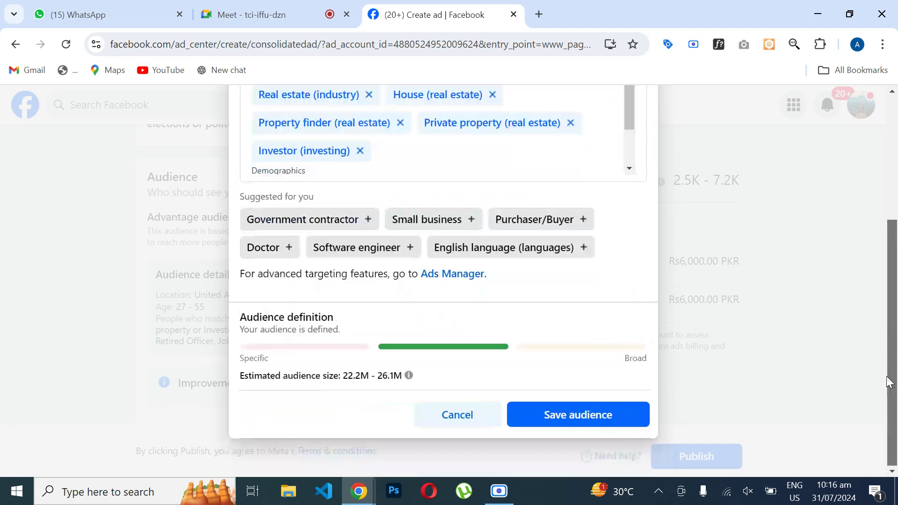
left_click(556, 417)
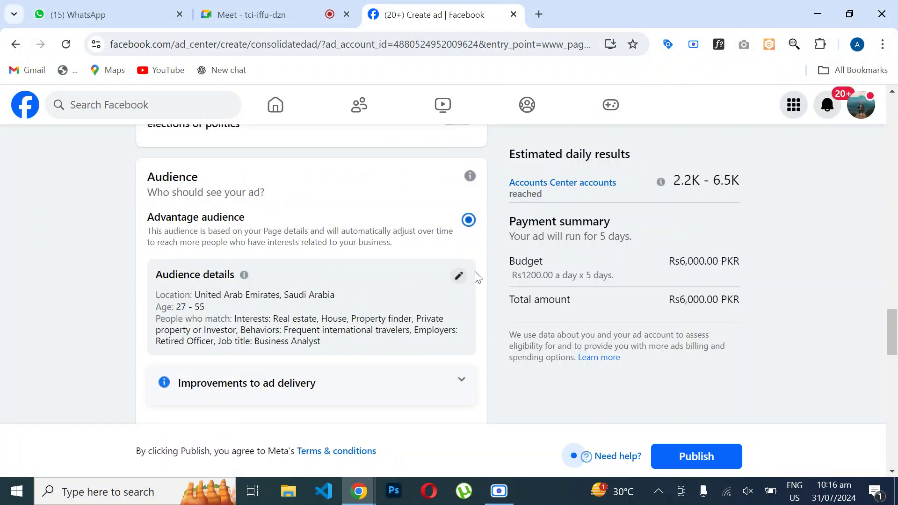
Step: Replace the audience locations United Arab Emirates and Saudi Arabia with the country Pakistan and save the audience
left_click(457, 278)
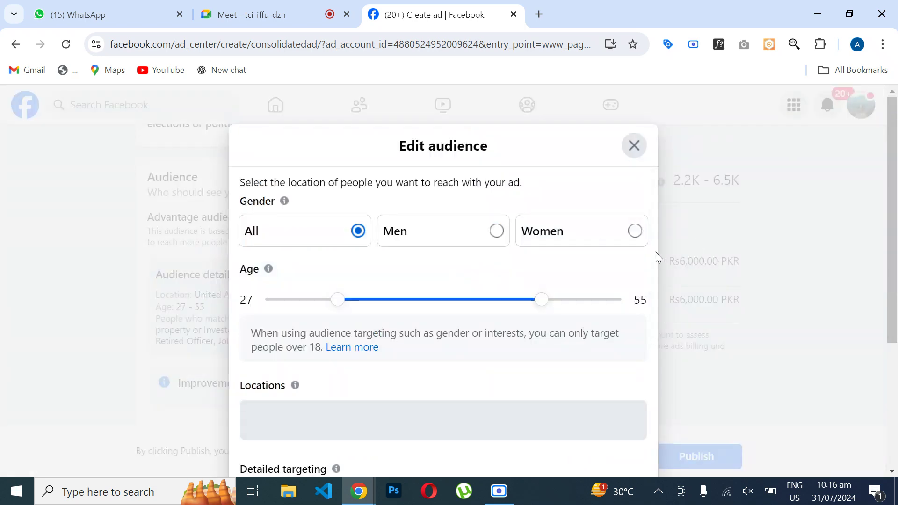
scroll(654, 262, "down", 1)
scroll(657, 305, "down", 3)
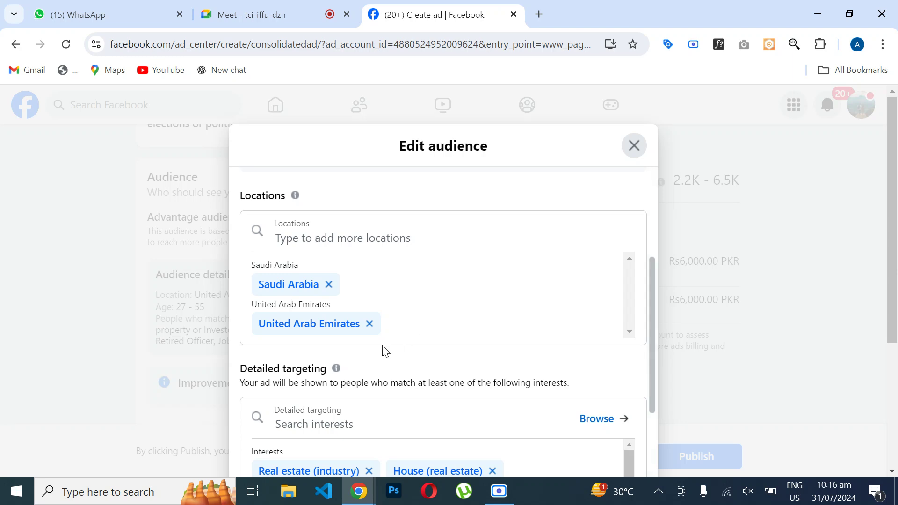
left_click(374, 328)
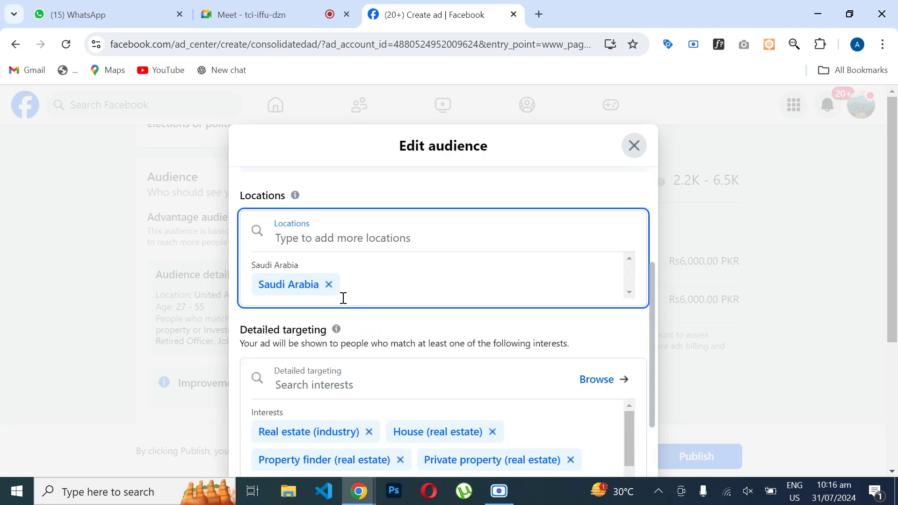
left_click(329, 285)
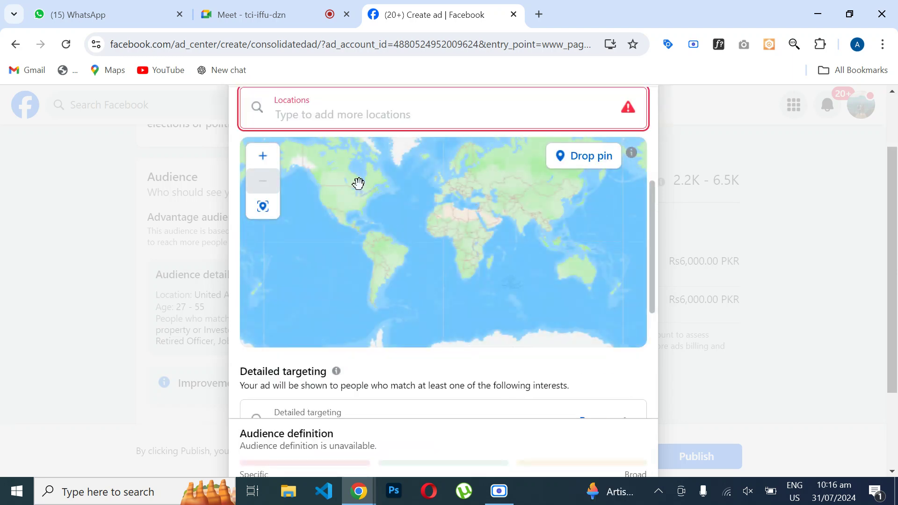
type("pakistan")
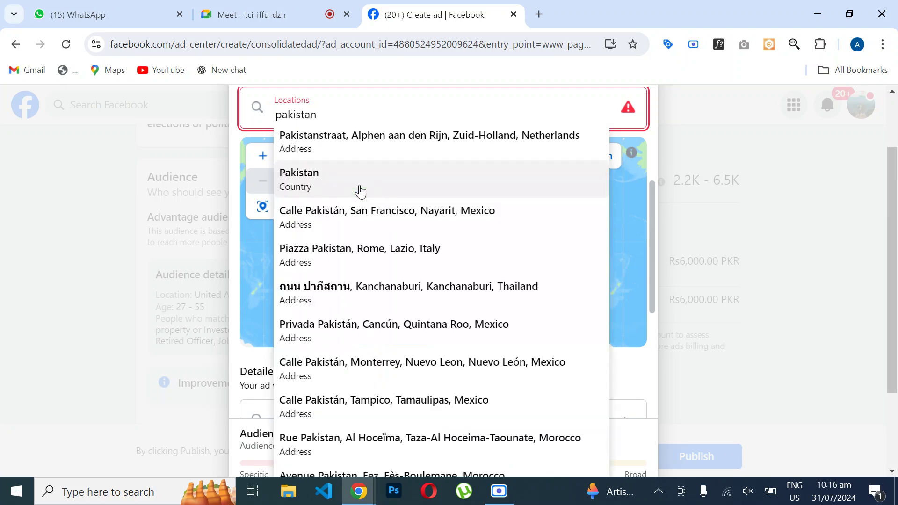
left_click(323, 186)
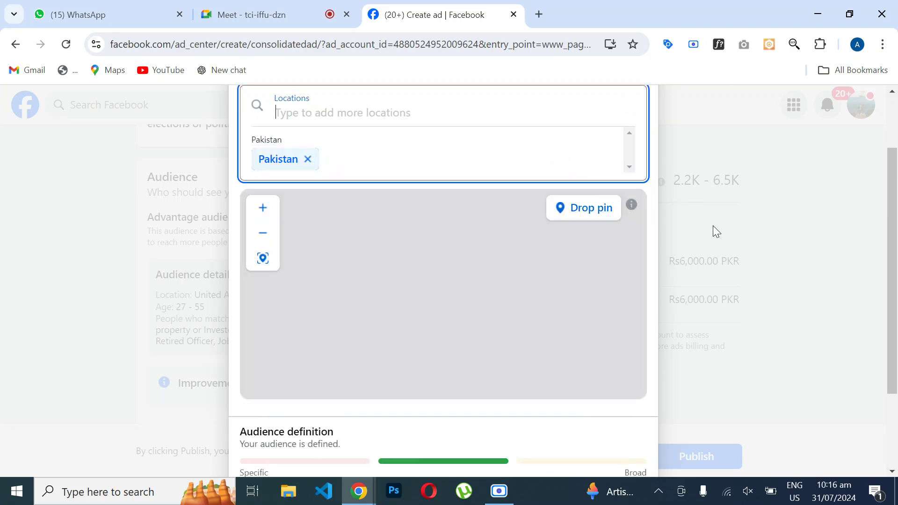
left_click_drag(650, 214, 661, 350)
scroll(888, 259, "down", 3)
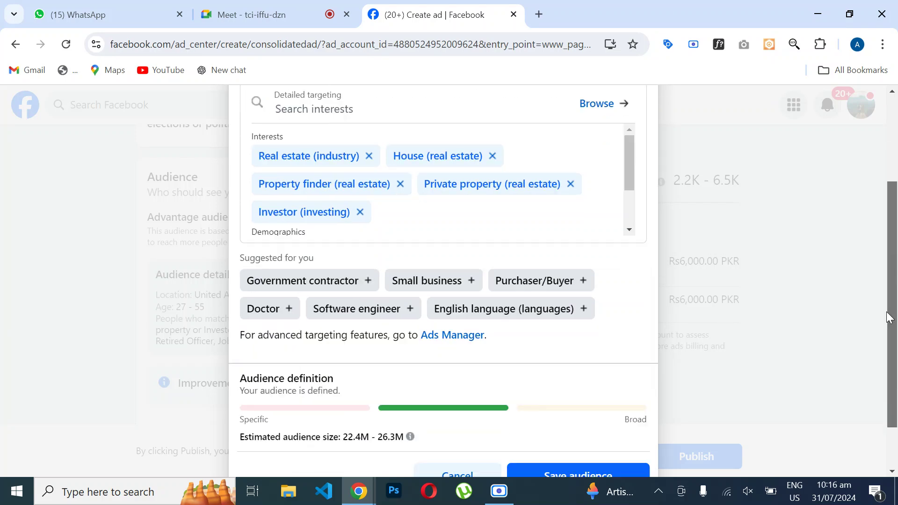
left_click(548, 422)
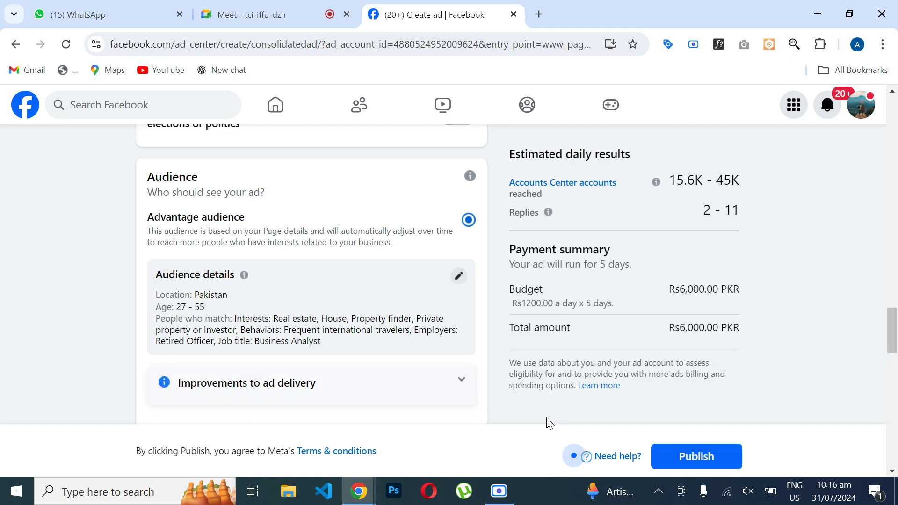
Step: Review the estimated daily replies, budget and placements, and turn off the Meta Pixel for the ad
left_click_drag(700, 213, 768, 211)
left_click(749, 193)
left_click_drag(892, 327, 896, 396)
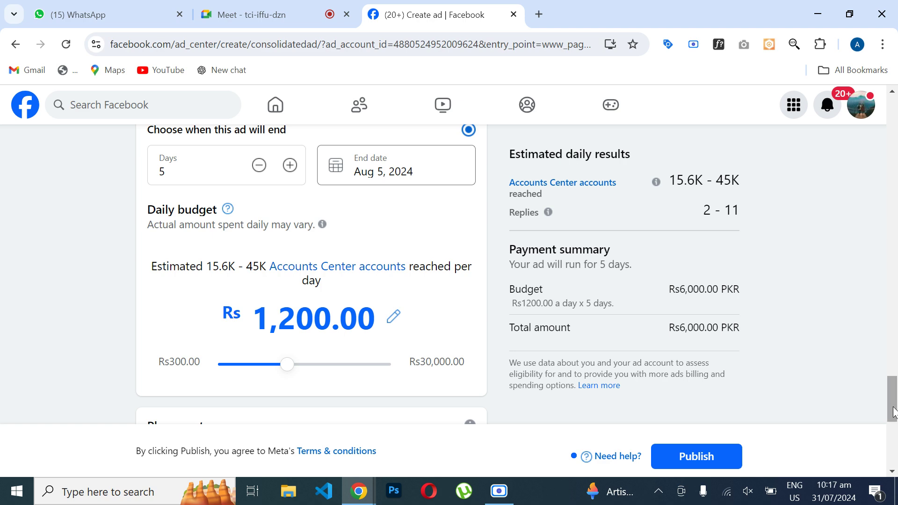
scroll(894, 412, "down", 5)
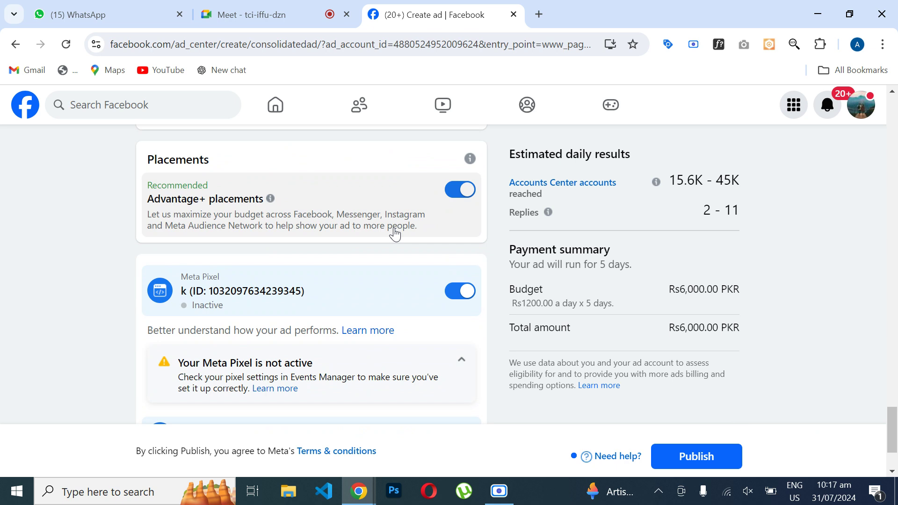
left_click(456, 292)
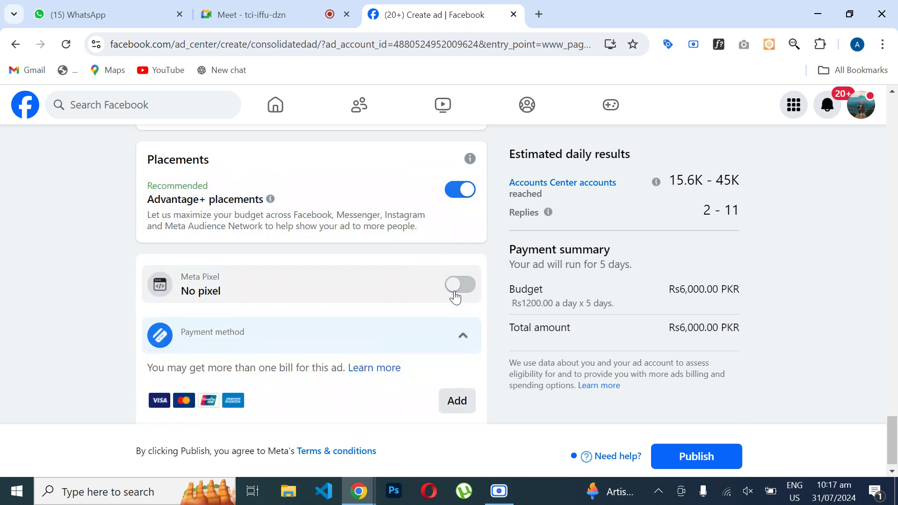
scroll(884, 467, "down", 1)
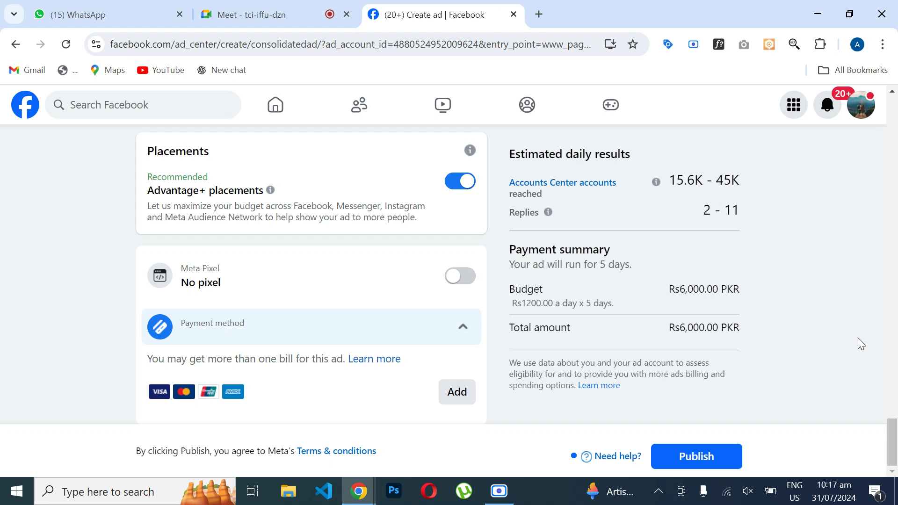
Step: Start adding a debit or credit card as payment method to view the card details form, and close it without entering anything
left_click(458, 389)
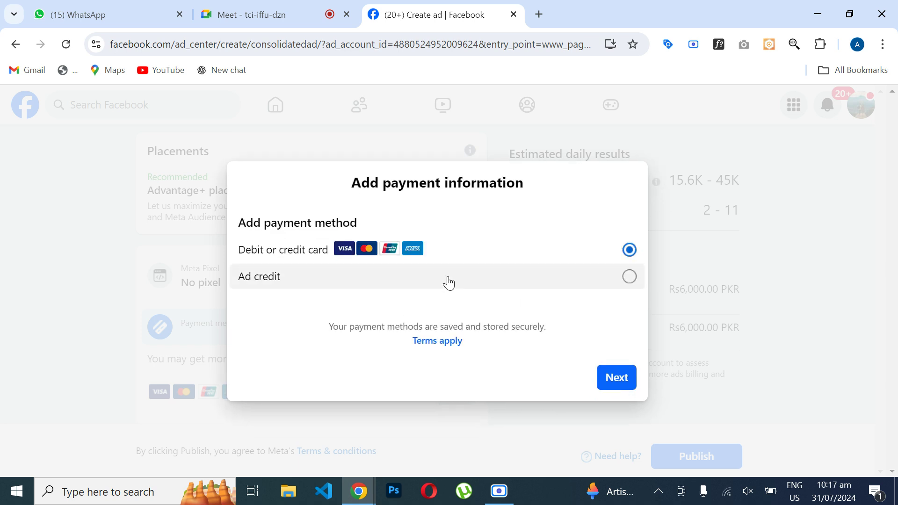
left_click(603, 379)
left_click(314, 213)
left_click(315, 275)
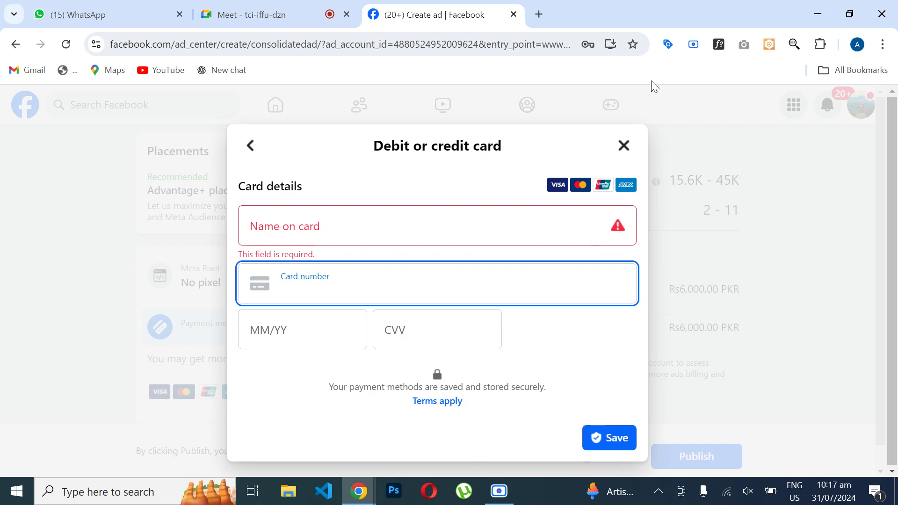
left_click(624, 146)
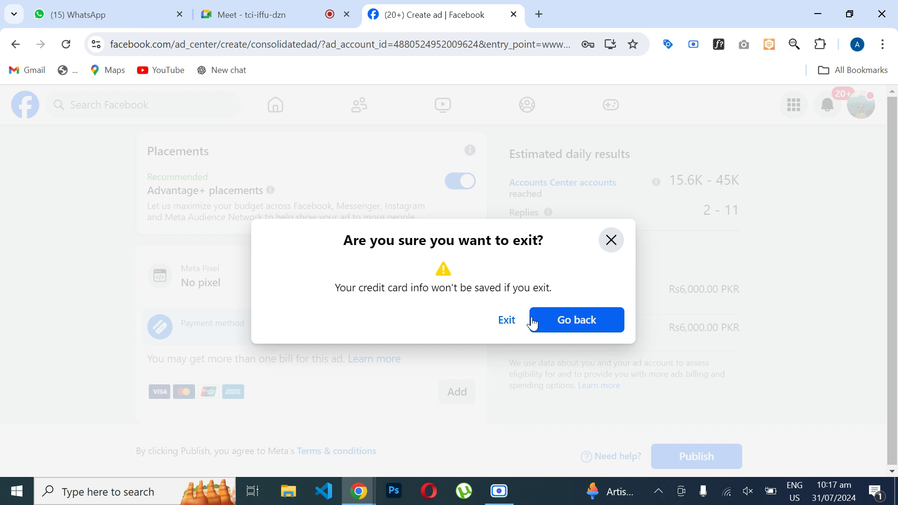
left_click(560, 322)
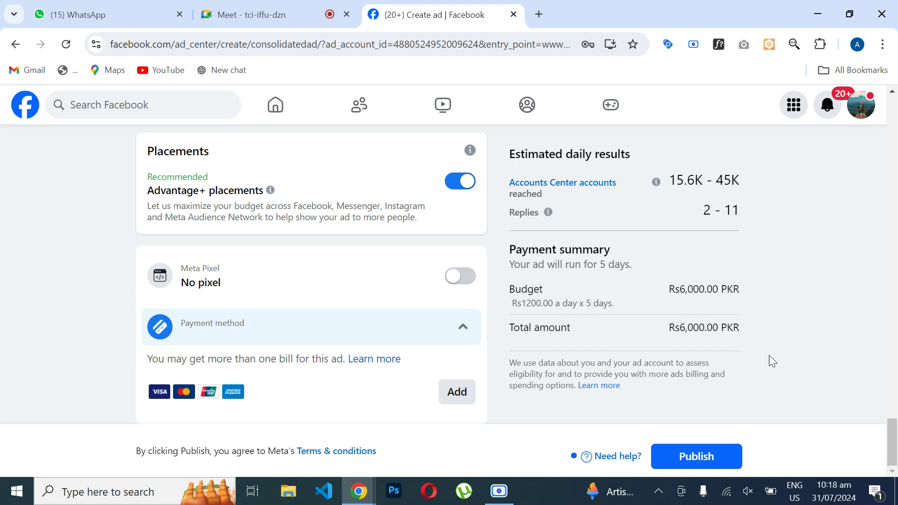
Step: Close the ad creation page and leave the site without publishing the ad
left_click_drag(893, 438, 860, 106)
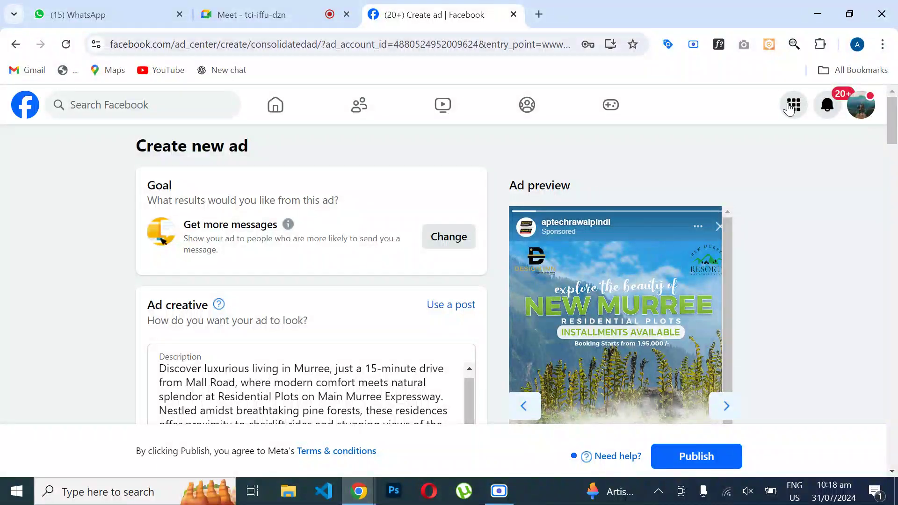
left_click(514, 14)
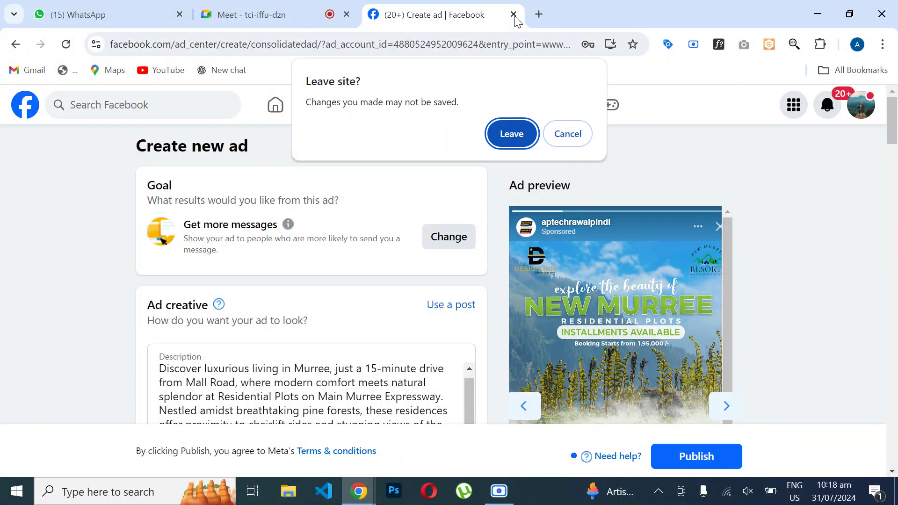
left_click(510, 135)
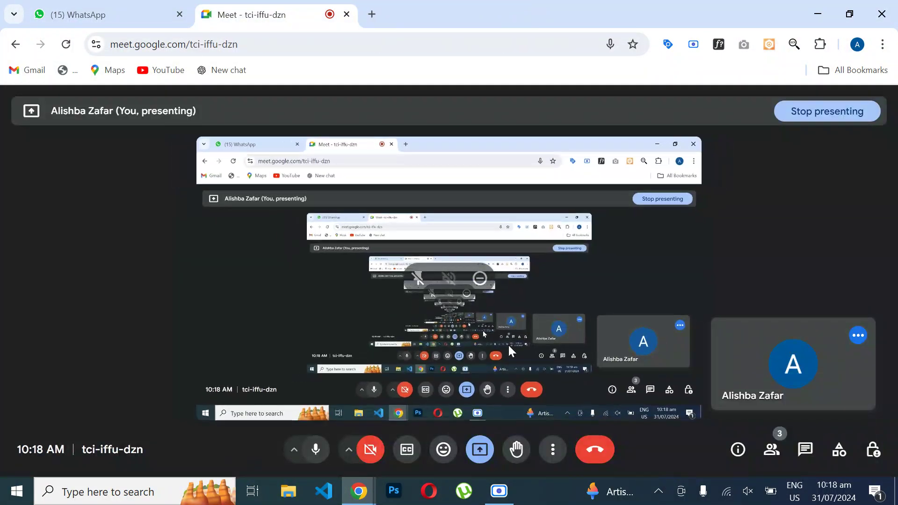
left_click(497, 492)
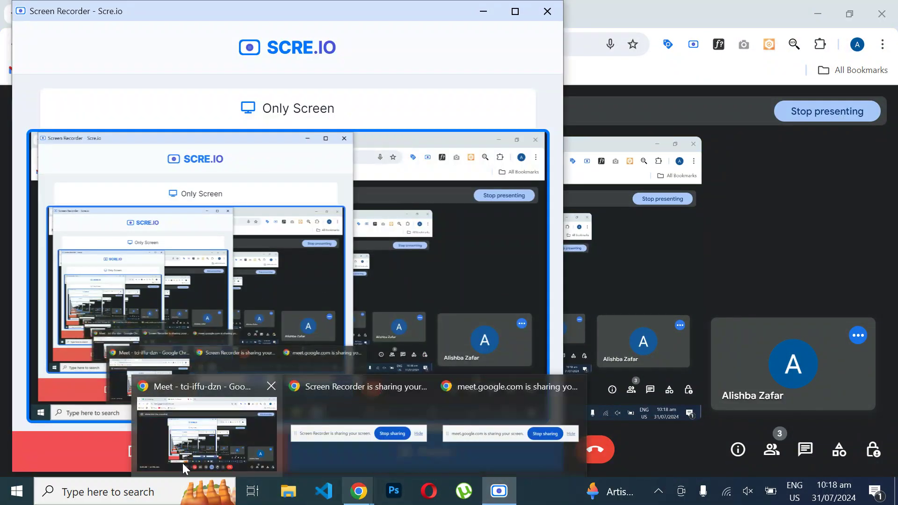